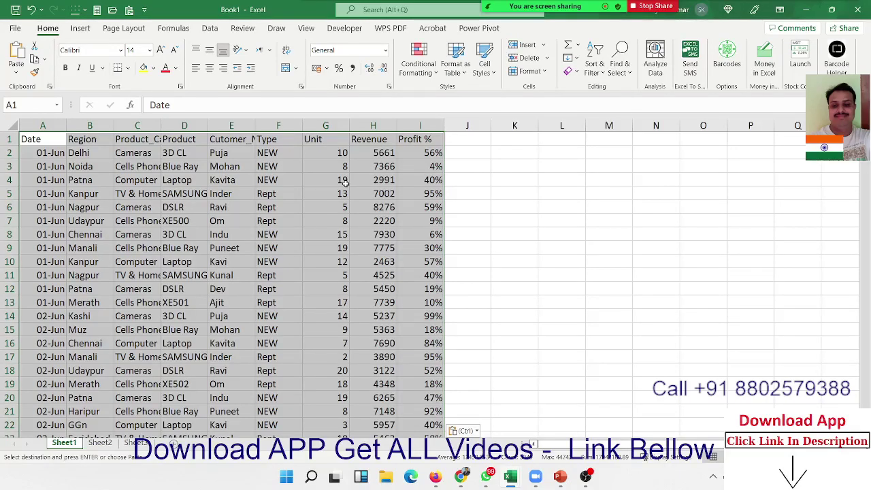
- AutoFit column C so the full Product_Categary header and category names show
click(126, 168)
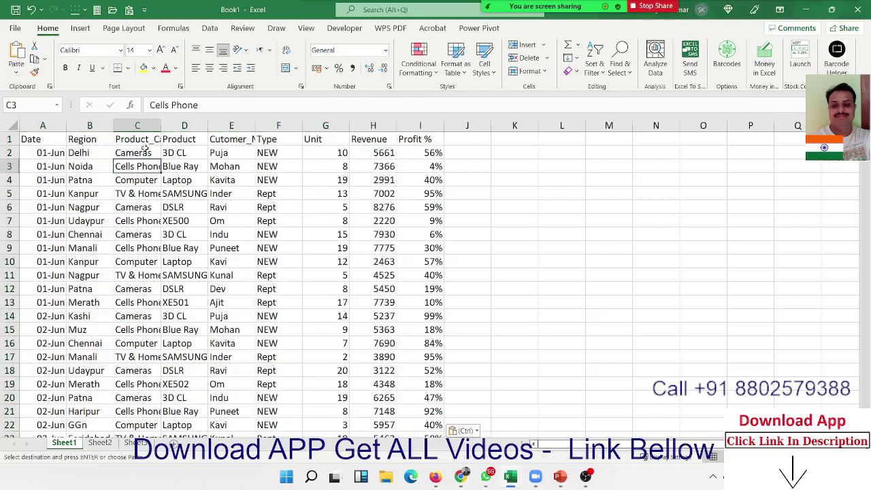
double_click(158, 127)
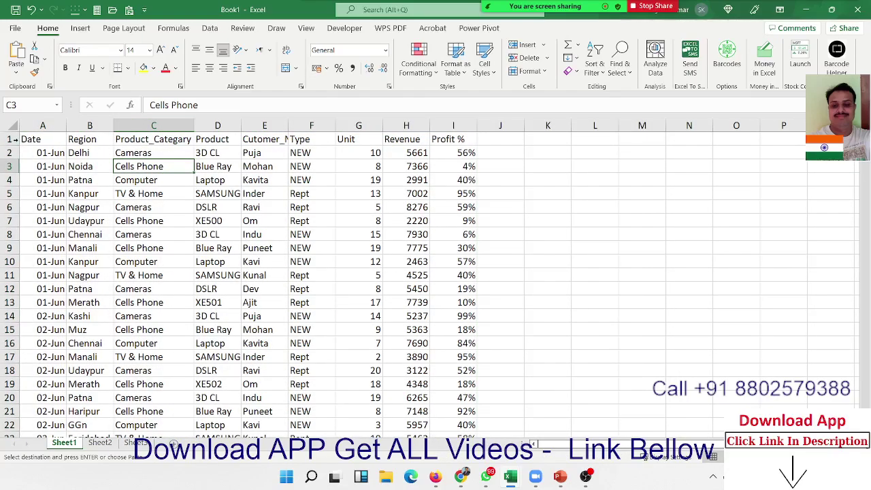
click(30, 127)
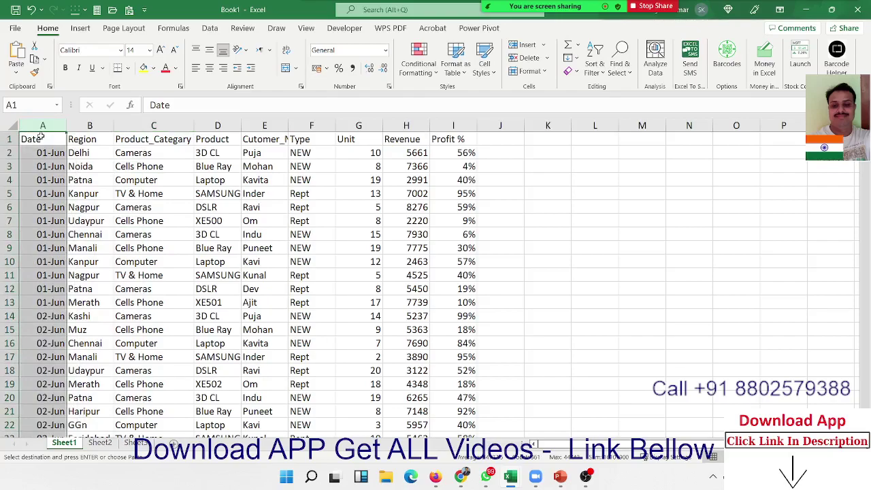
- Select the sales table from the header row down to row 361
click(79, 139)
click(125, 140)
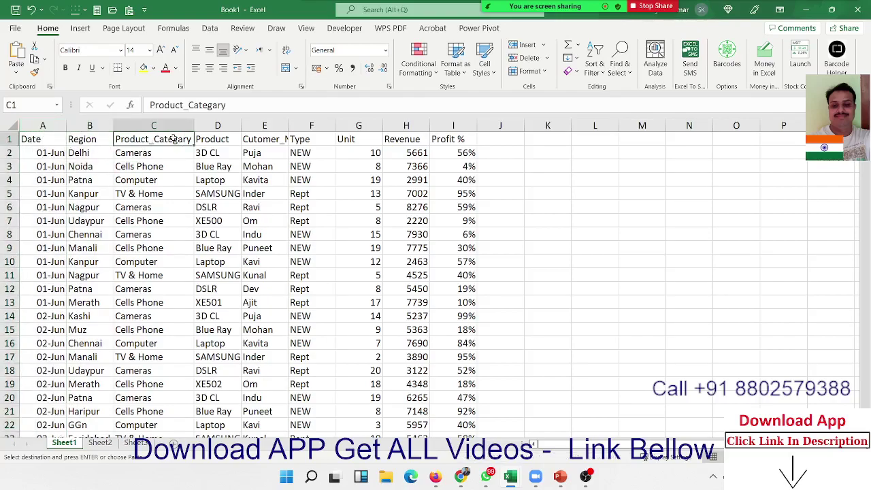
click(215, 139)
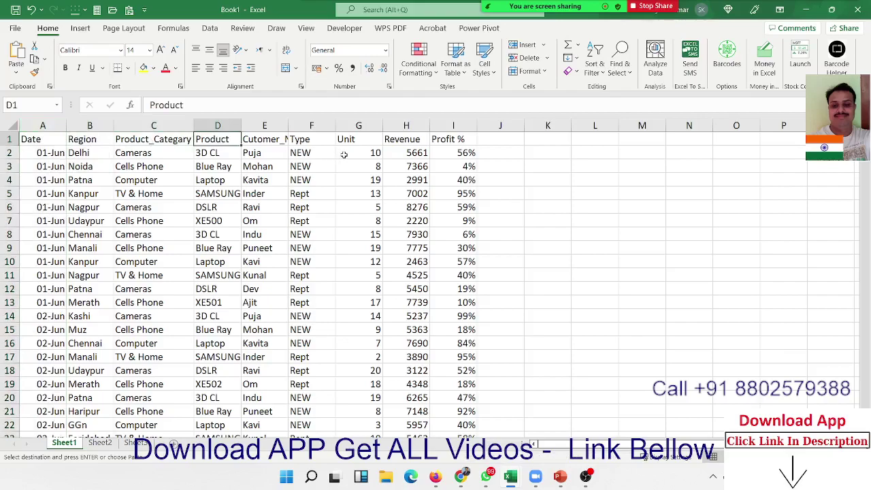
click(451, 140)
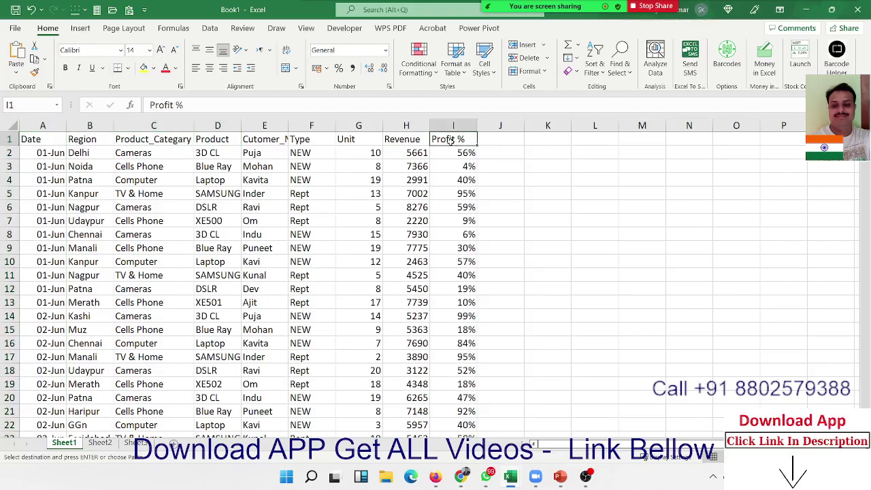
key(ctrl+shift+Left)
key(ctrl+shift+Down)
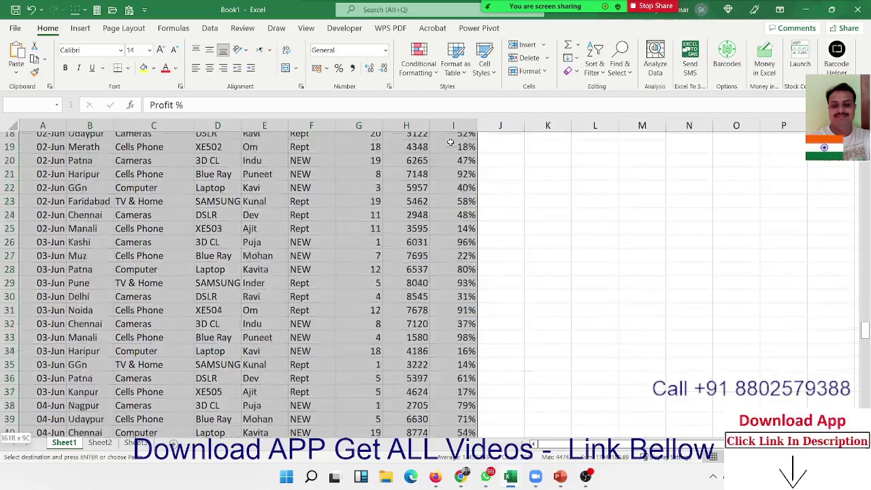
- Rename the first sheet to 'Data'
click(65, 442)
text(Data)
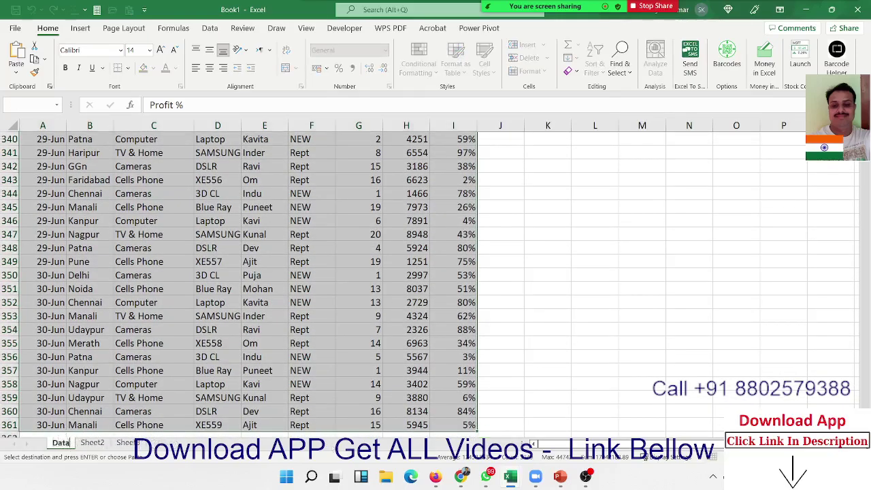
key(Return)
- Rename the second sheet to 'Report' and select the title area M1:P3
click(84, 442)
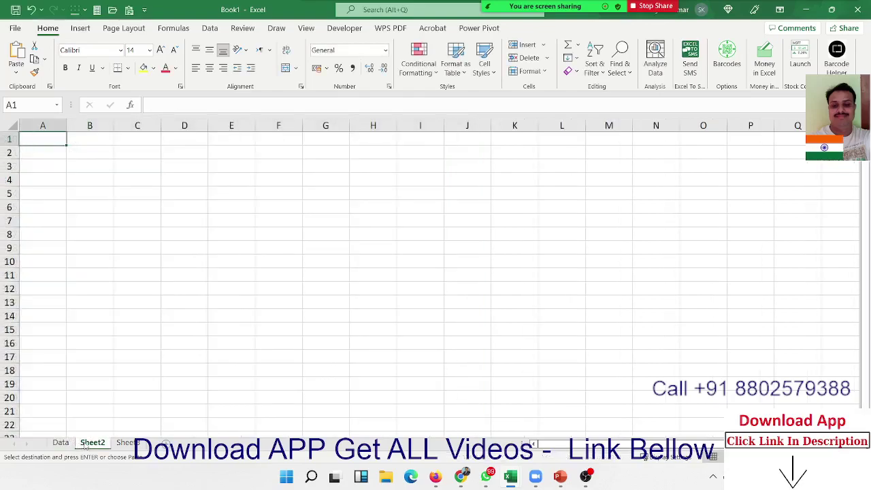
double_click(86, 443)
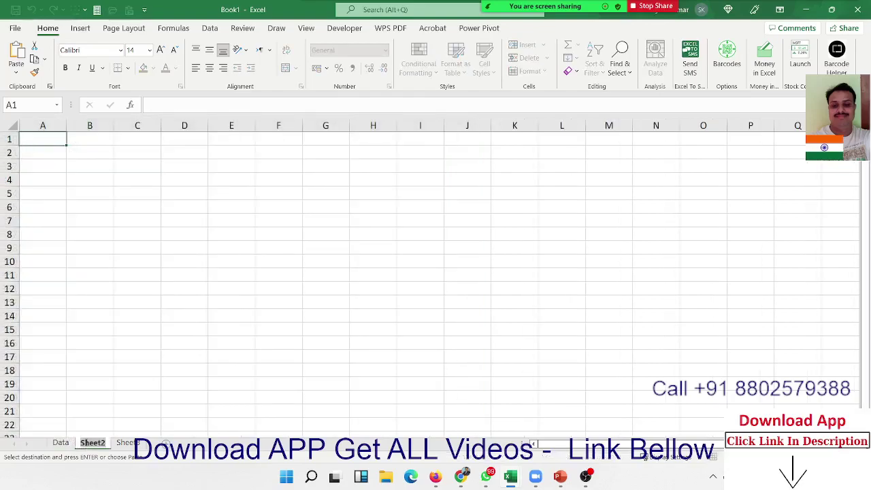
text(Report)
click(354, 329)
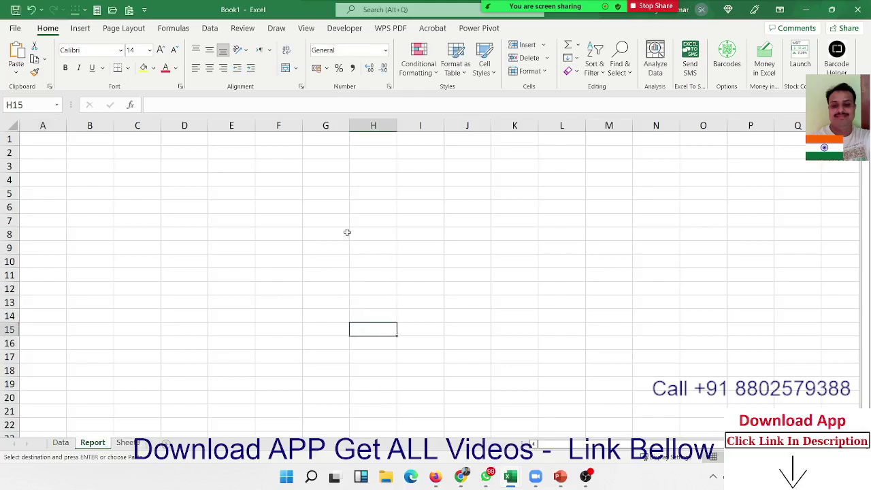
mouse_move(593, 138)
mouse_down()
mouse_move(746, 161)
mouse_move(844, 151)
mouse_up()
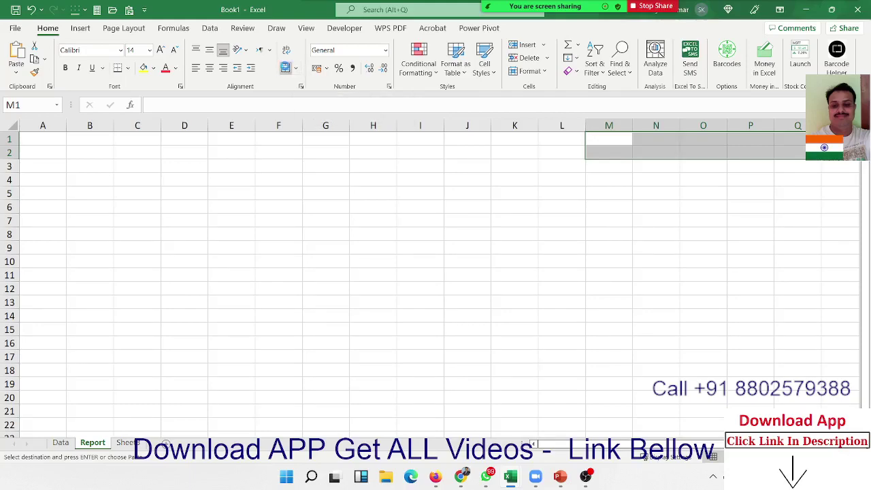
- Merge the title cells and enter the title 'Sales Report - Jun-2022'
click(286, 68)
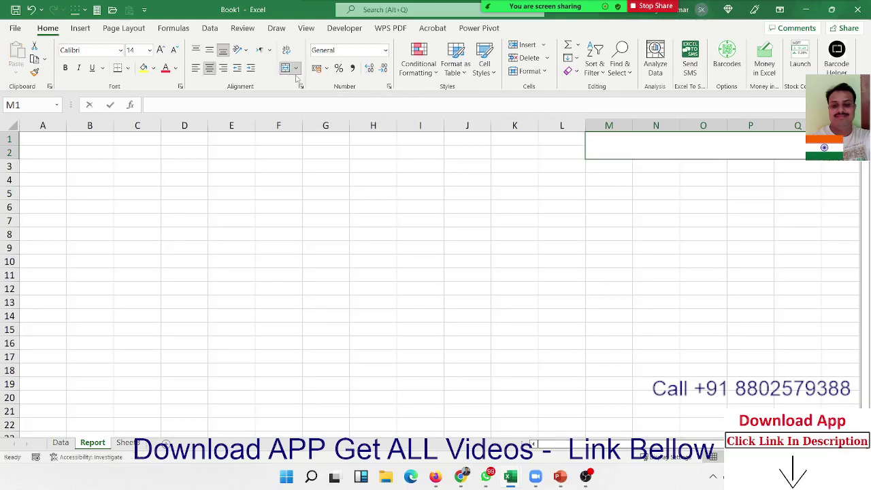
text(Sal)
text(Sale)
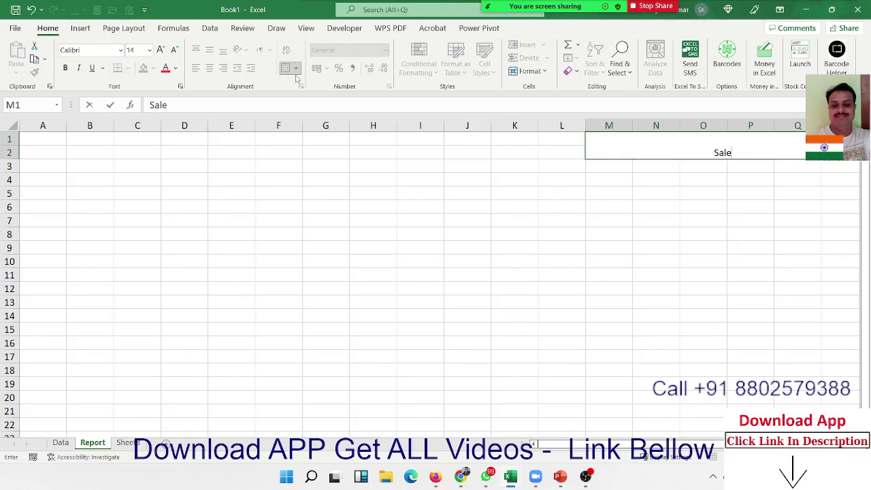
text(s Repo)
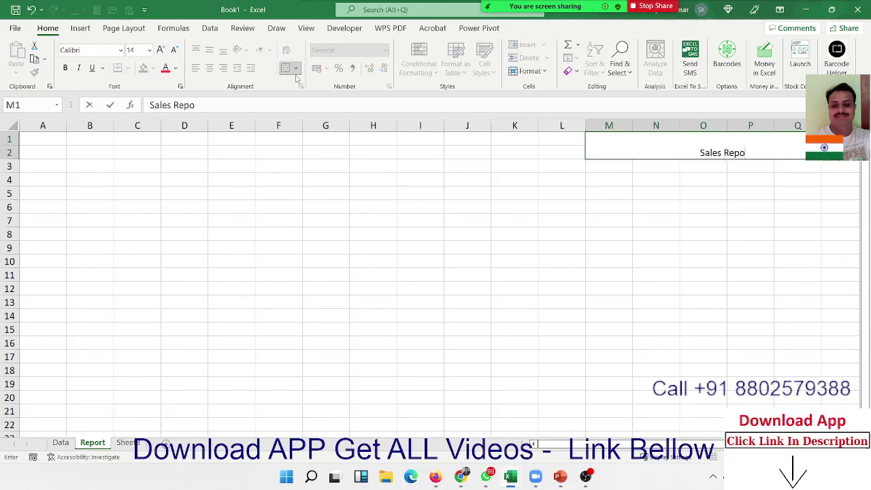
text(rt -Ju)
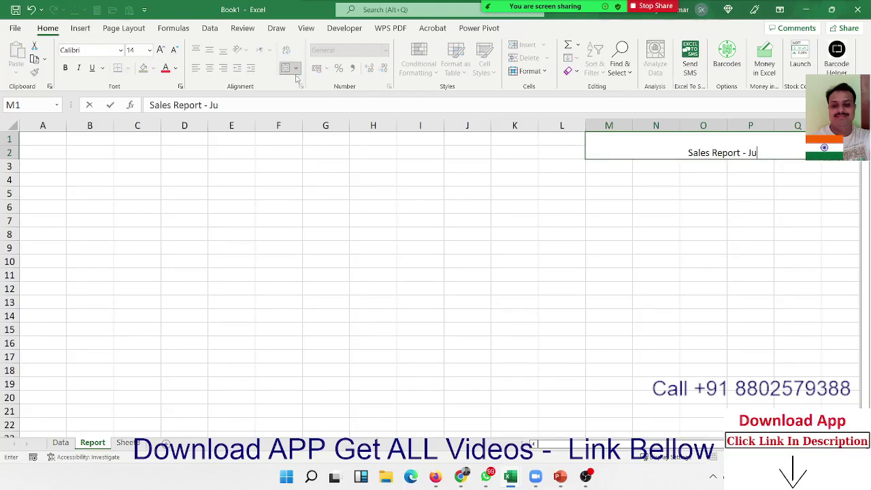
text(n-2022)
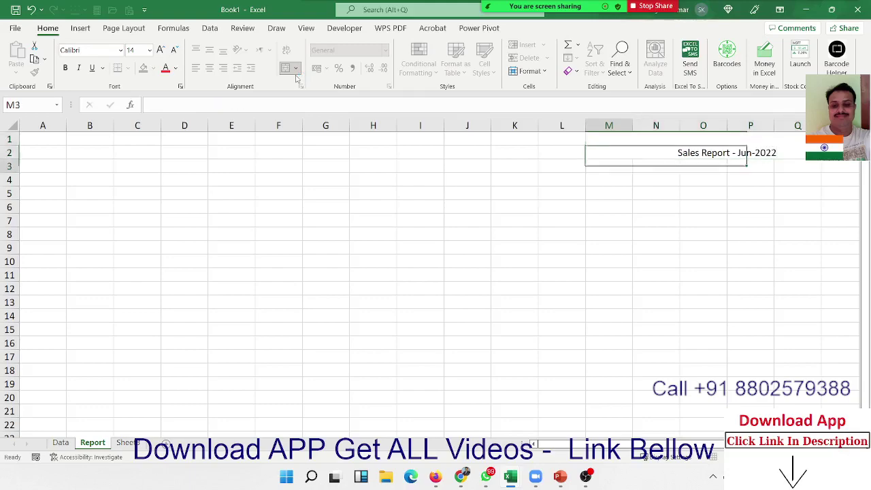
key(ctrl+Return)
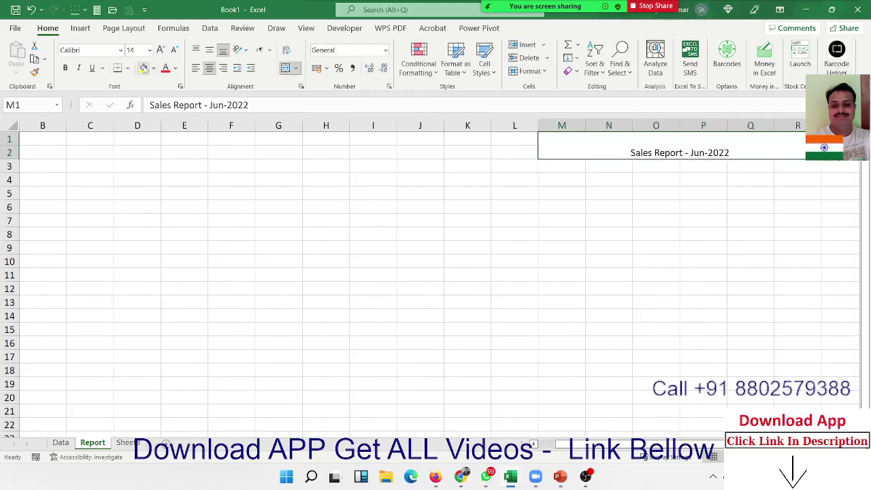
- Give the title a White Darker 5% fill, 24-point font size and bold
click(153, 68)
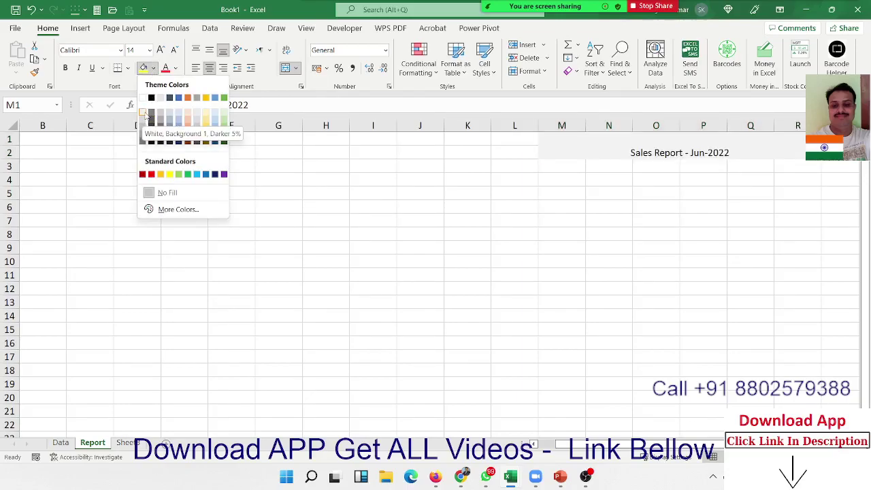
click(143, 113)
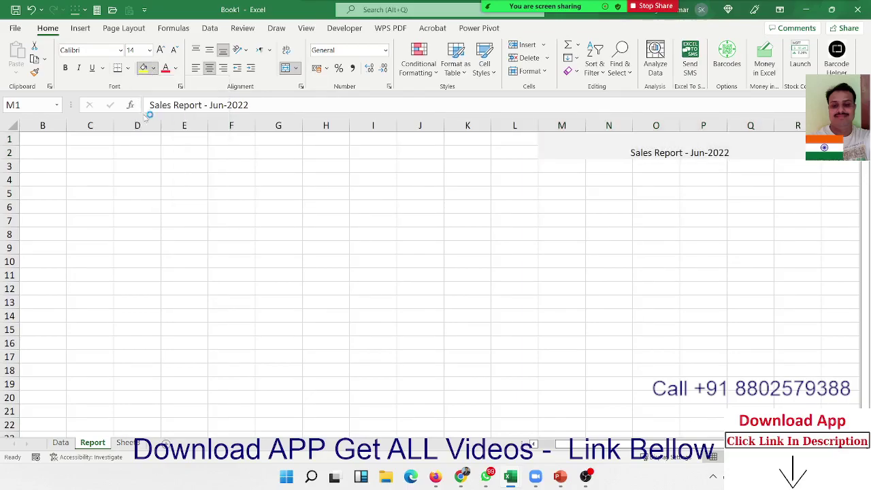
click(161, 51)
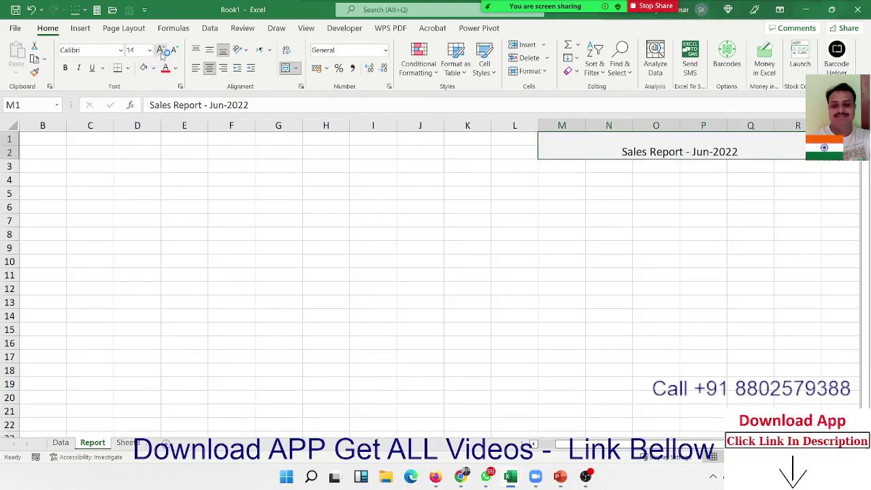
click(160, 51)
click(160, 51)
click(160, 51)
click(160, 51)
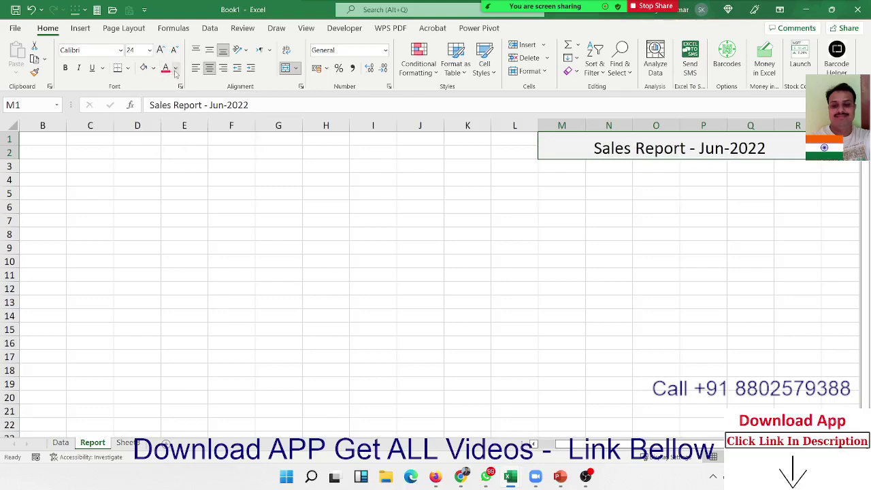
click(175, 68)
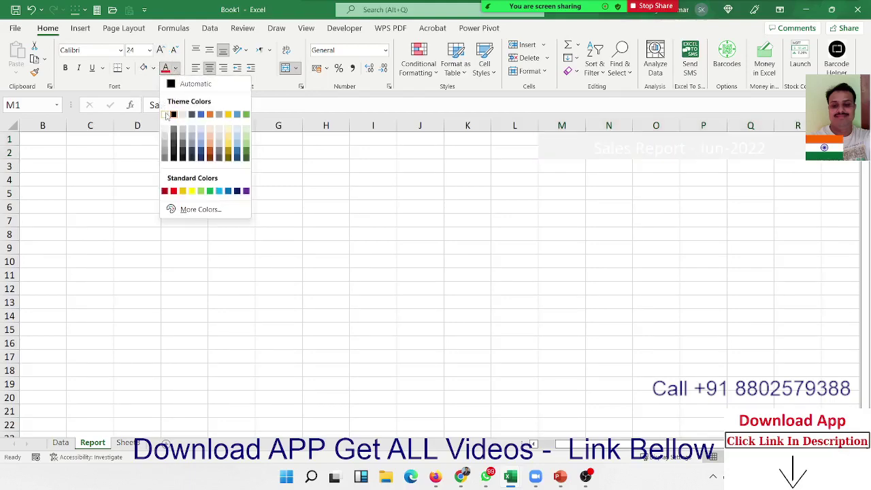
click(314, 141)
key(ctrl+b)
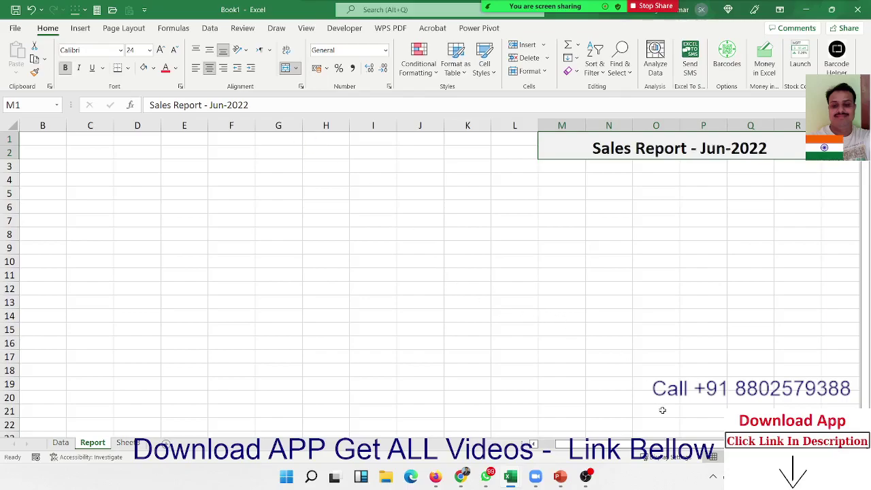
drag(620, 445, 615, 447)
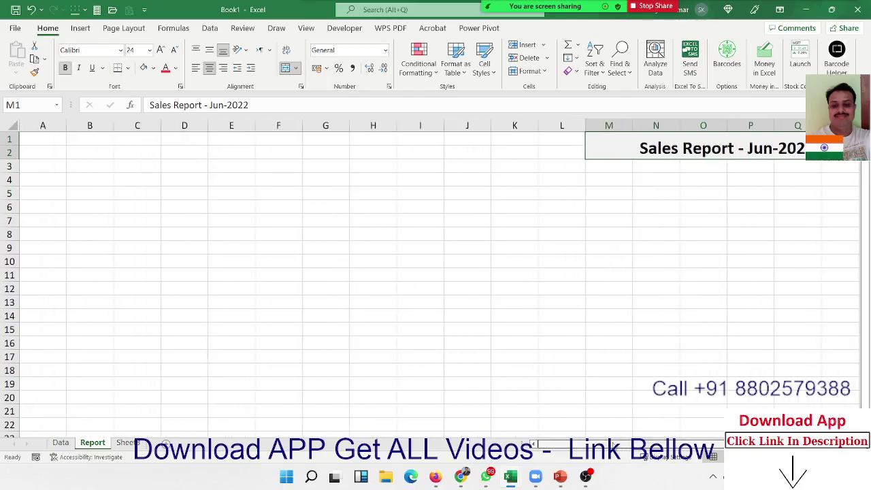
click(365, 327)
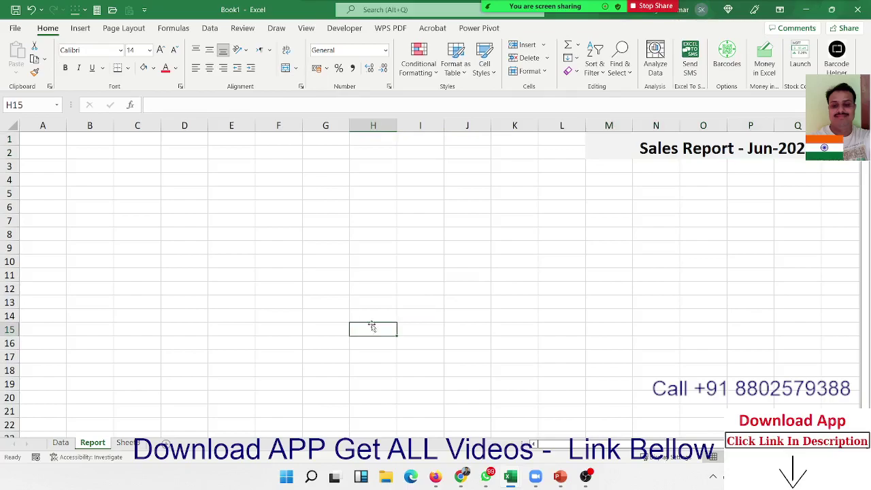
- Select the sales data range A1:I361 on the Data sheet
click(180, 204)
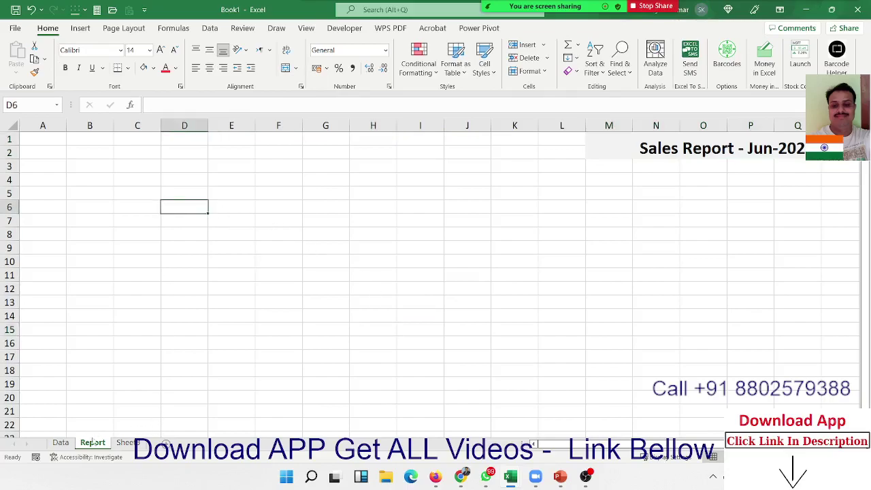
click(61, 442)
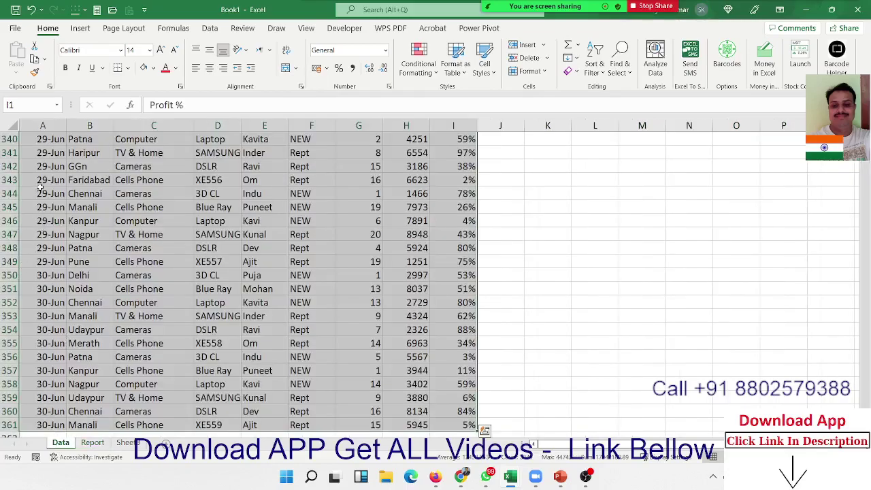
click(40, 192)
key(ctrl+Up)
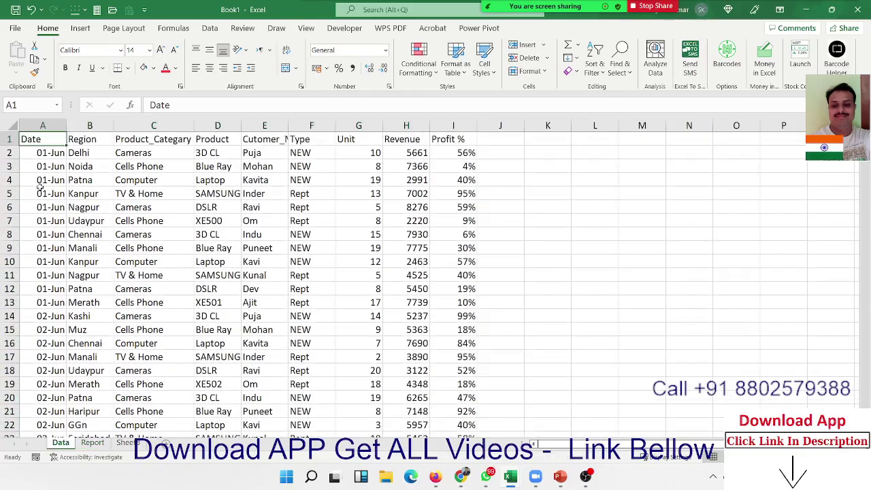
key(Down)
key(ctrl+Down)
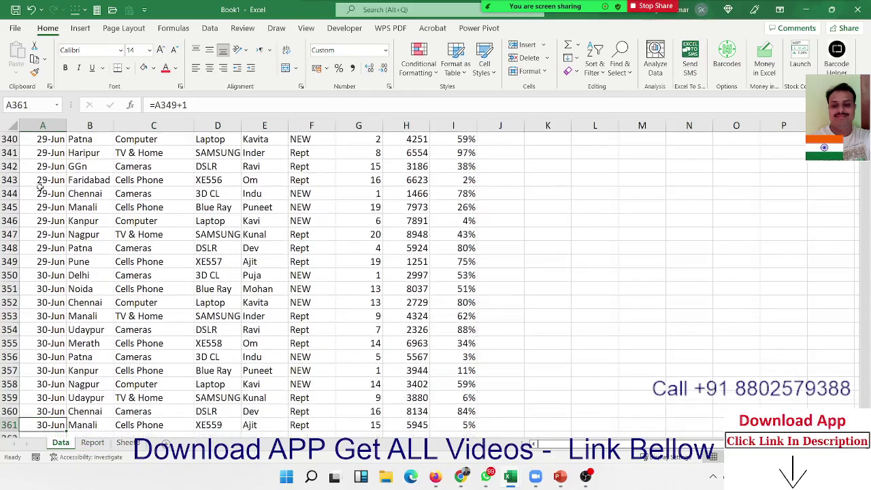
key(ctrl+Up)
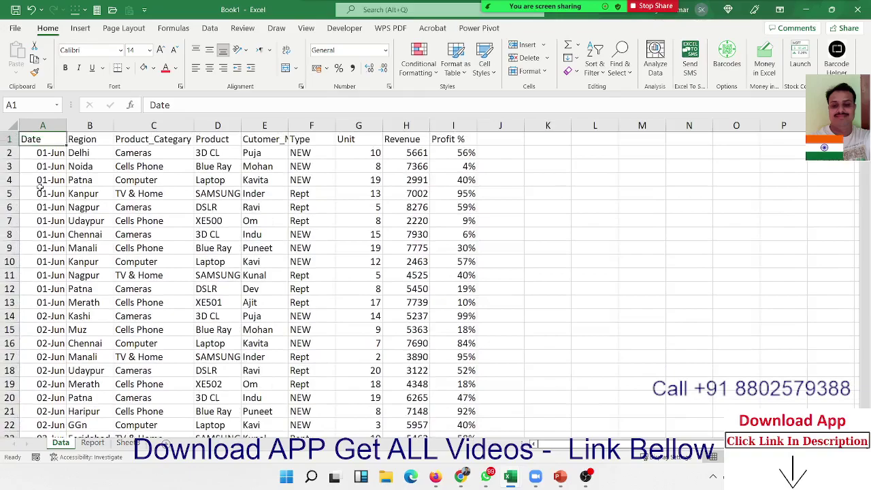
key(ctrl+shift+Right)
key(ctrl+shift+Down)
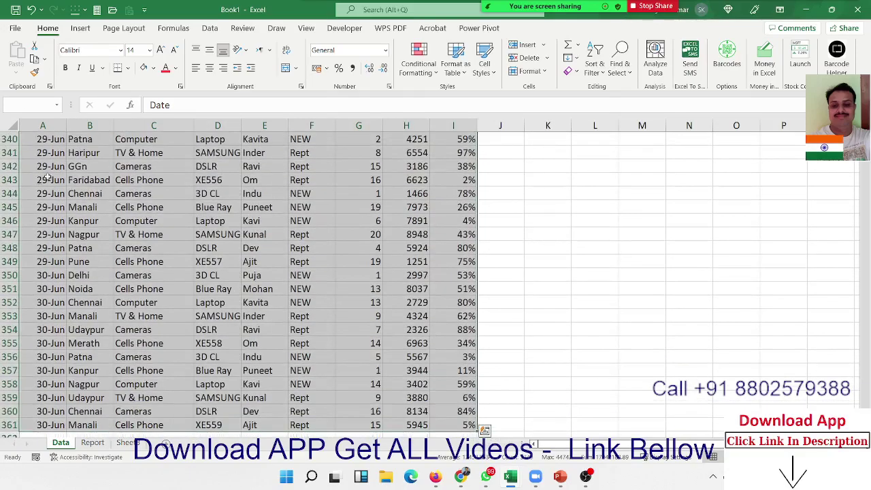
- Insert a PivotTable from that range at Report!$A$1 on the existing worksheet
click(80, 28)
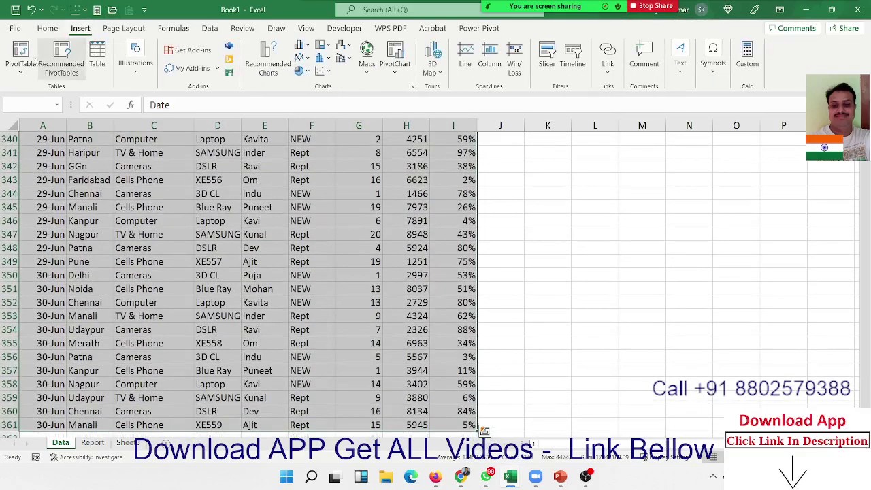
click(20, 54)
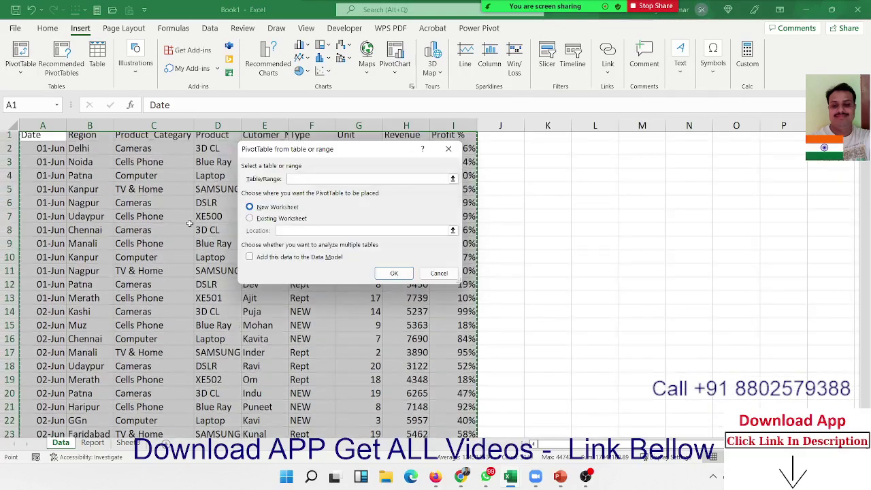
click(290, 230)
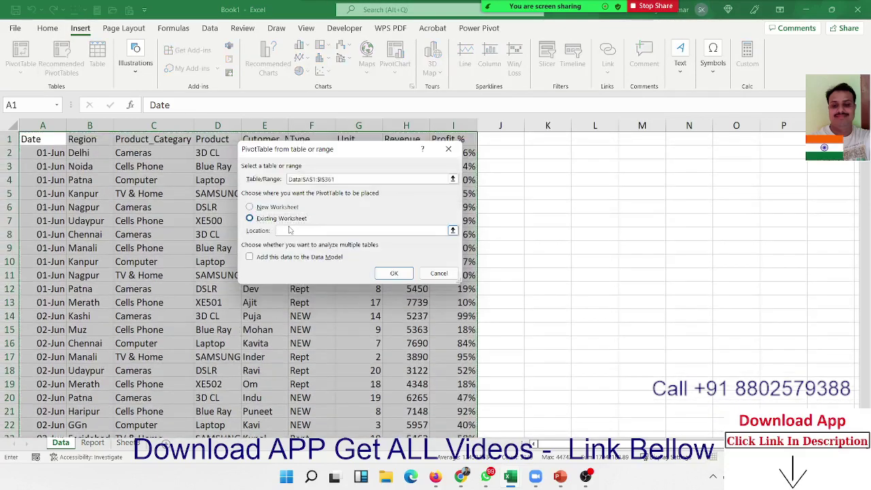
click(94, 442)
click(38, 139)
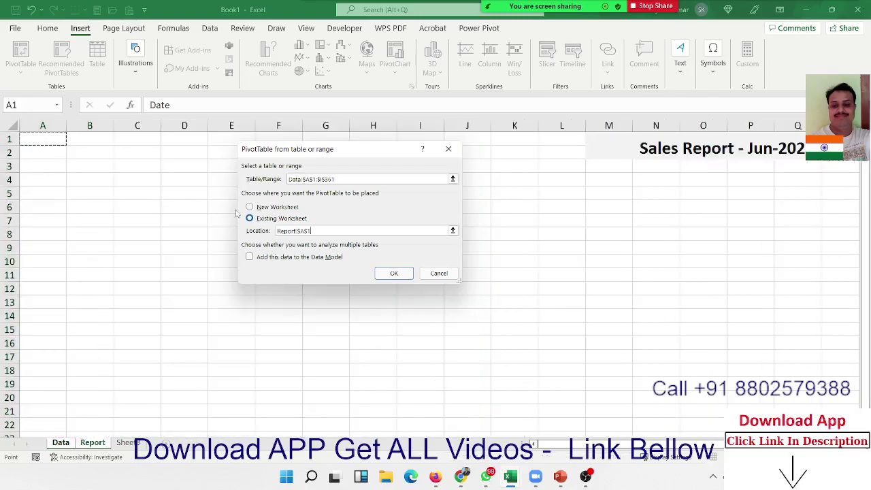
click(394, 274)
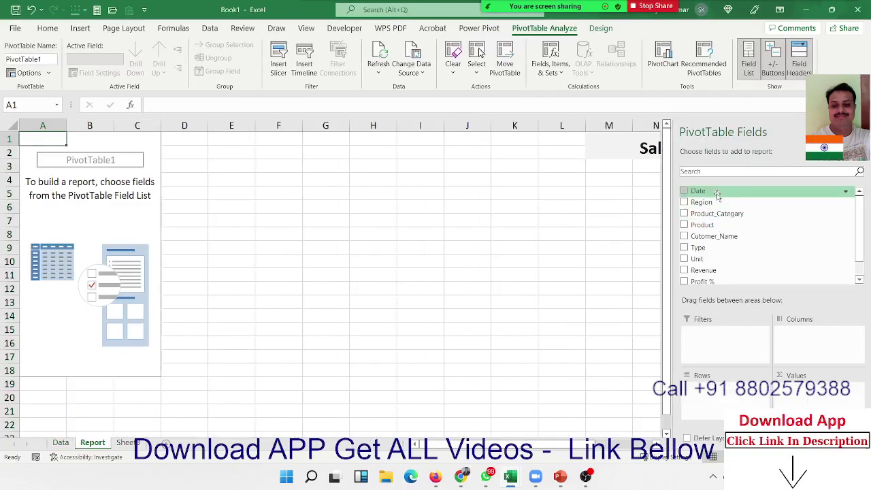
- Put Date in Rows and Revenue in Values, giving Sum of Revenue per date
drag(697, 191, 718, 396)
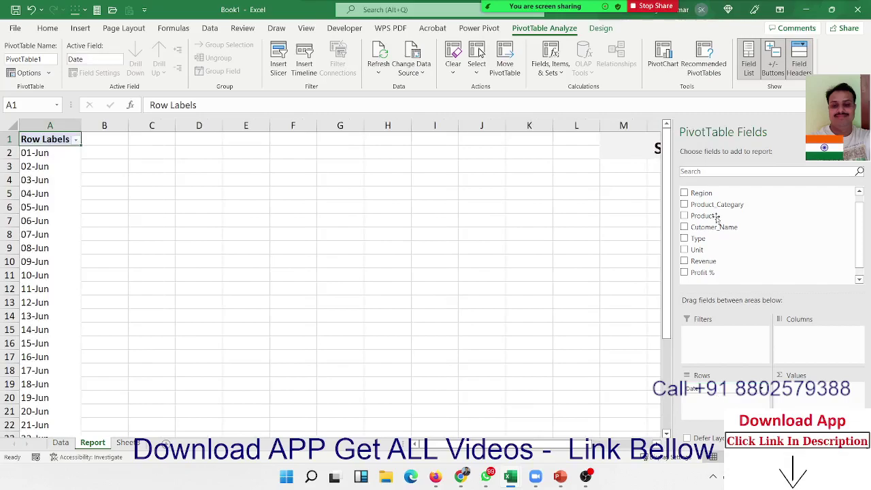
scroll(738, 275, down, 1)
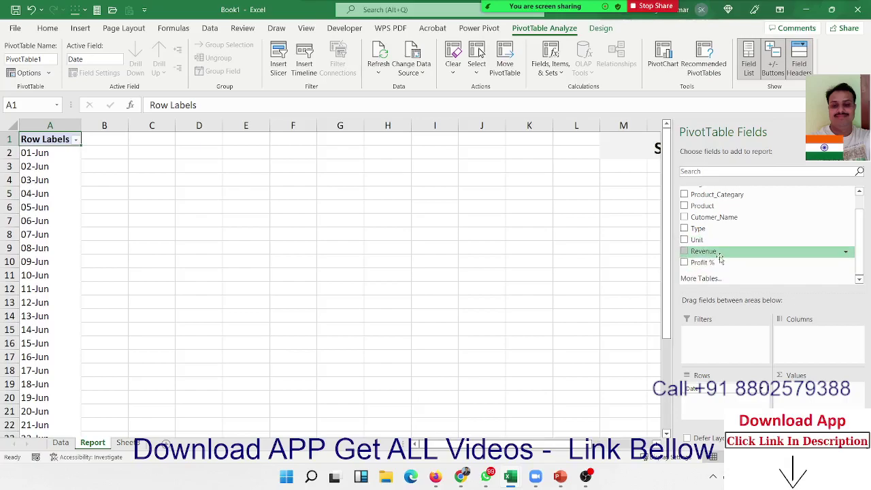
drag(716, 251, 791, 392)
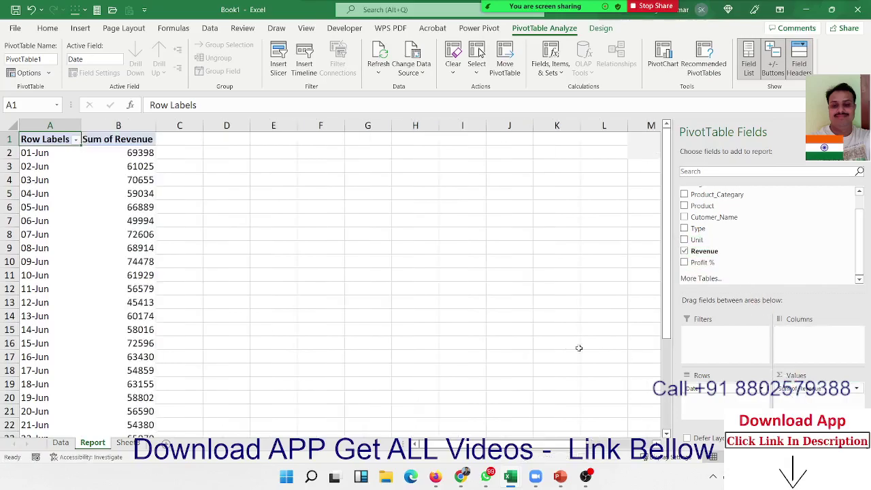
click(143, 238)
scroll(136, 251, down, 1)
scroll(133, 253, down, 15)
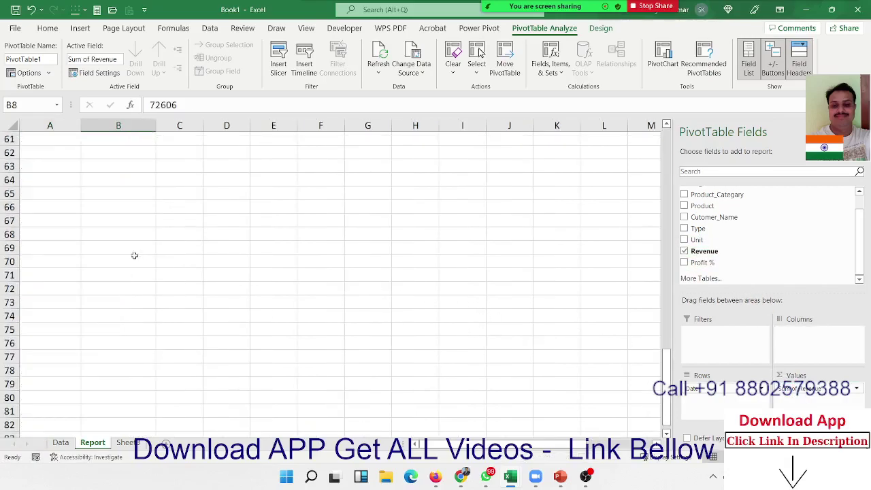
scroll(135, 255, up, 15)
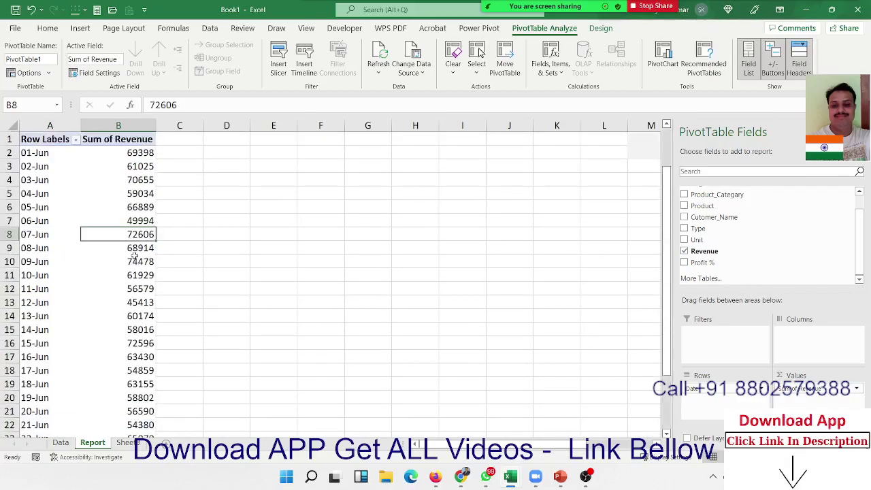
right_click(56, 182)
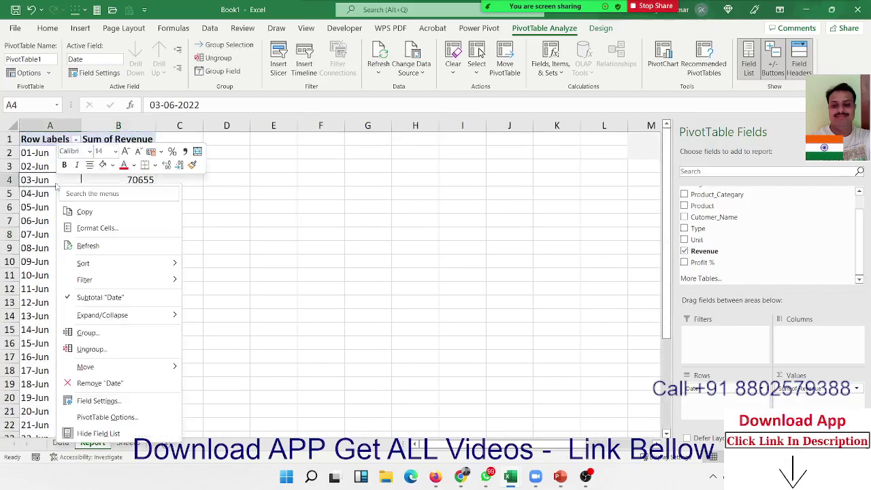
- Group the pivot dates by Days with 7 days per group, totalling 1836336
click(92, 333)
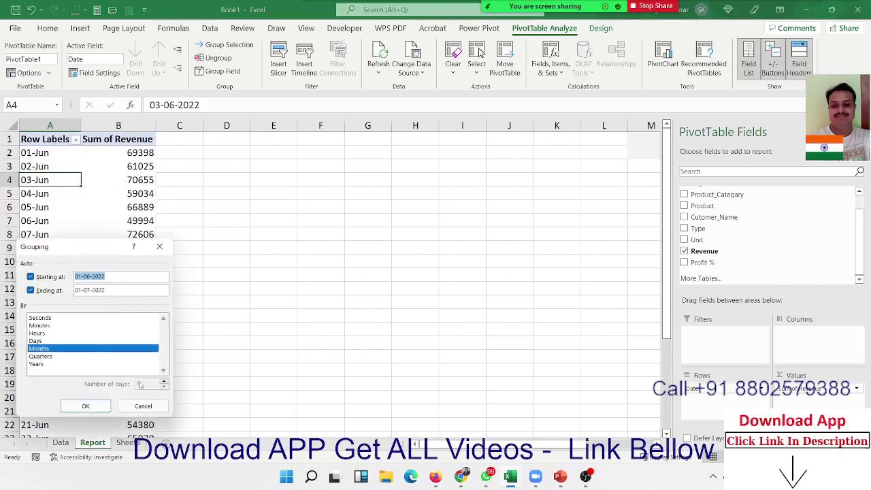
click(36, 340)
click(37, 348)
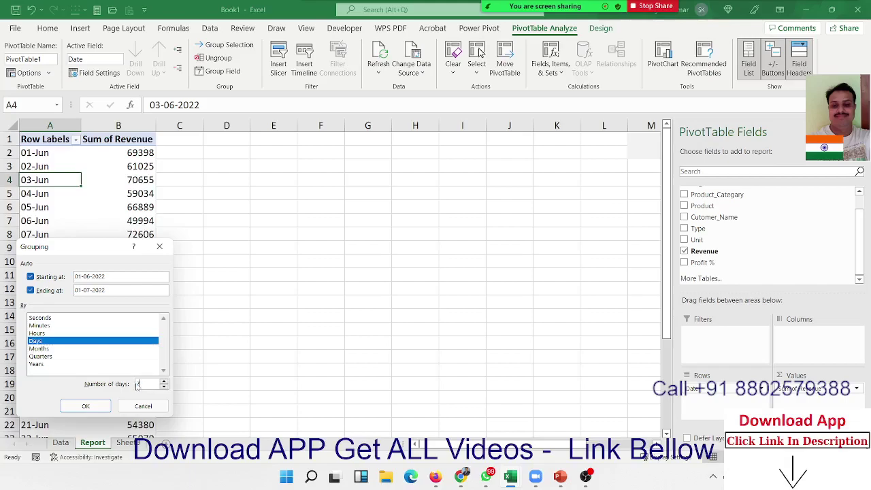
text(7)
click(86, 405)
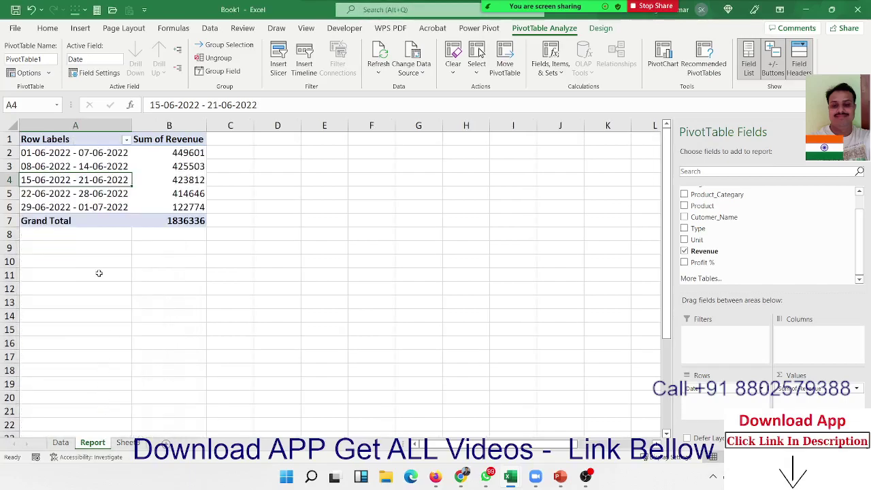
click(99, 273)
- Rename the Row Labels header to 'Week'
click(67, 139)
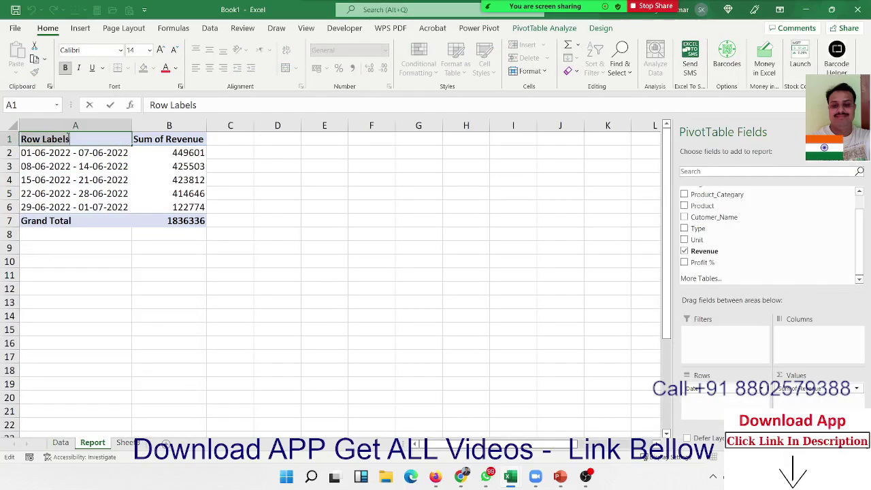
text(Week)
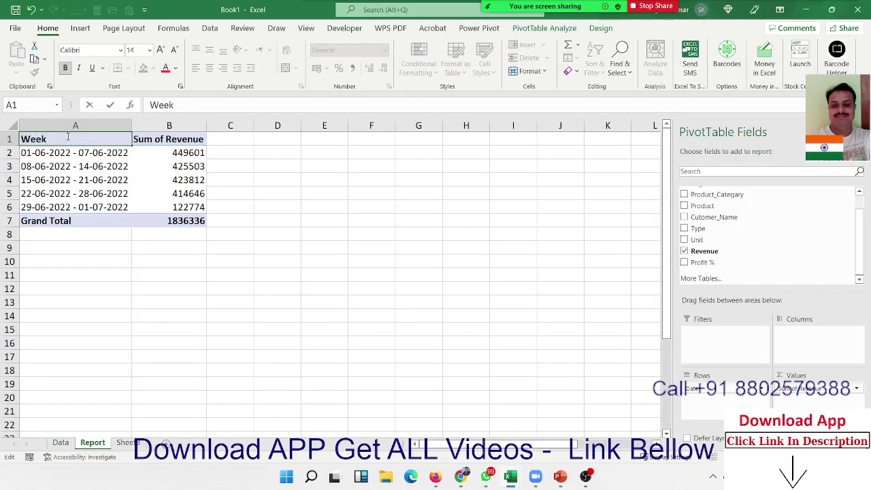
key(Return)
- Rename the Sum of Revenue header to 'Revenue#'
key(Up)
key(Right)
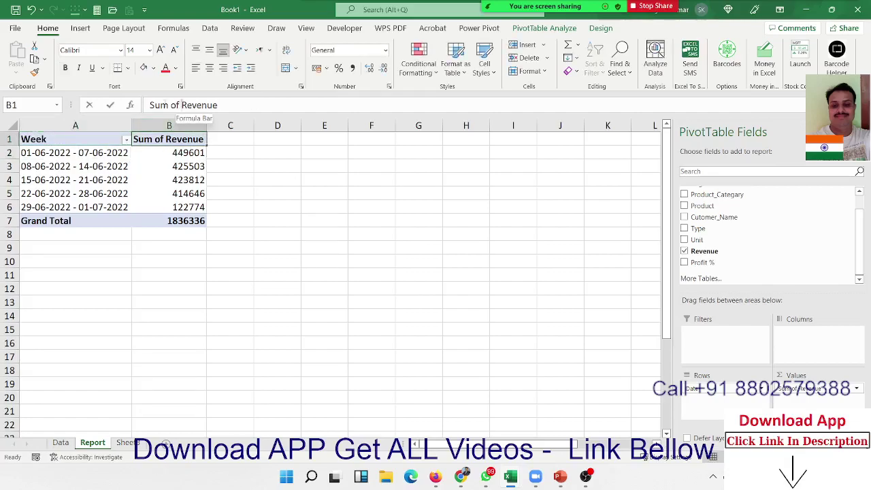
drag(181, 105, 150, 104)
key(BackSpace)
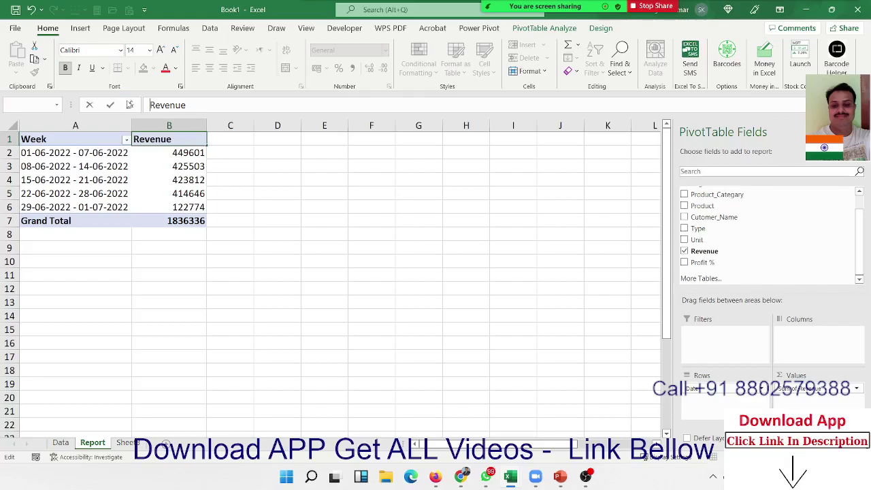
key(Return)
key(Return)
text(#)
key(Return)
click(154, 220)
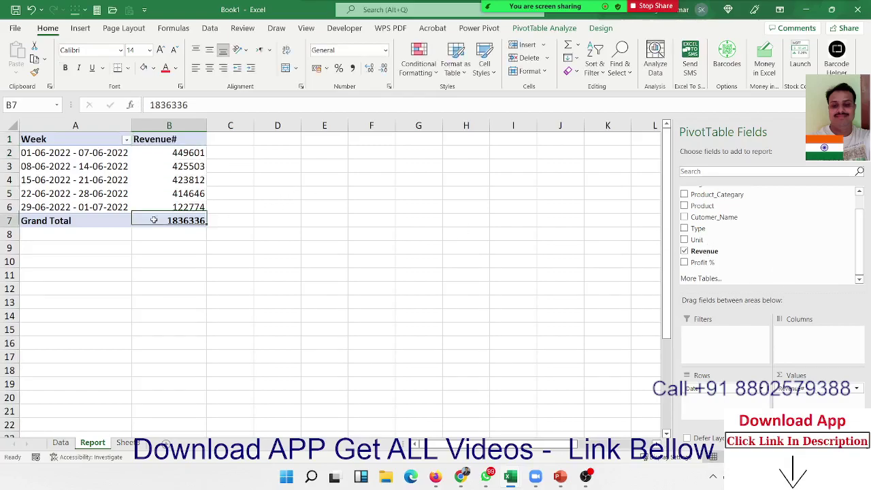
- Select the weekly revenue values and total, and open Format Cells
click(191, 207)
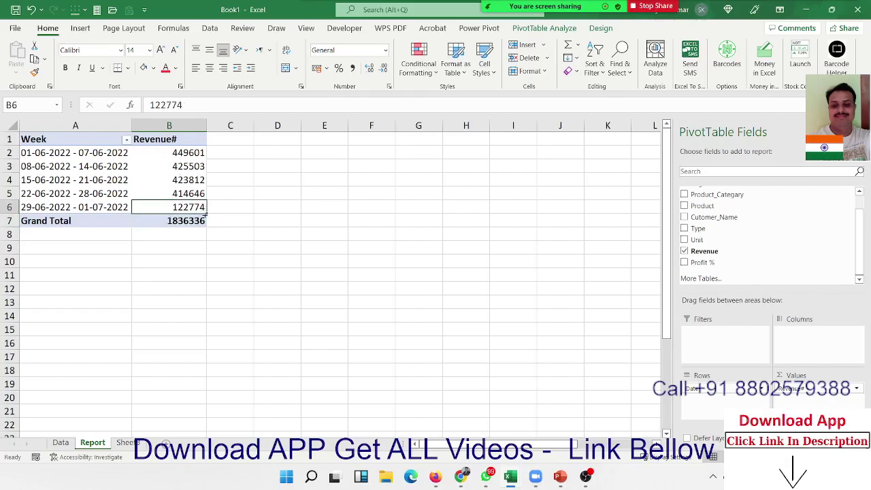
drag(202, 216, 47, 167)
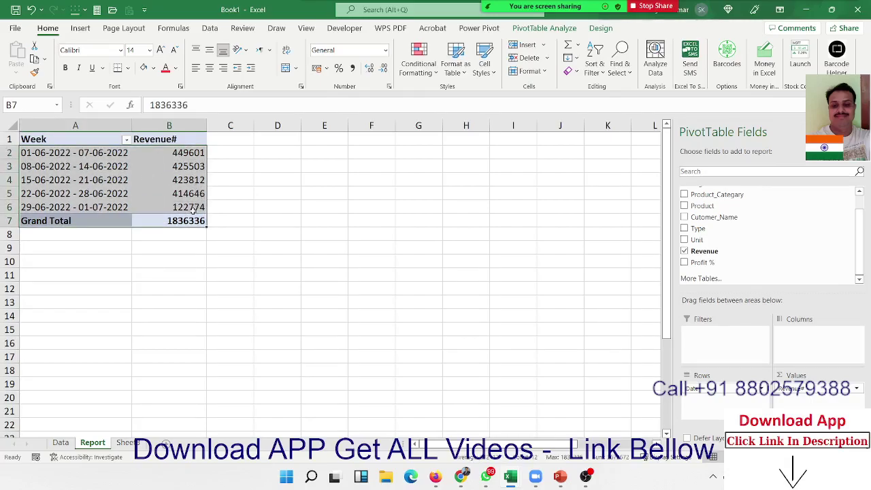
drag(191, 218, 194, 131)
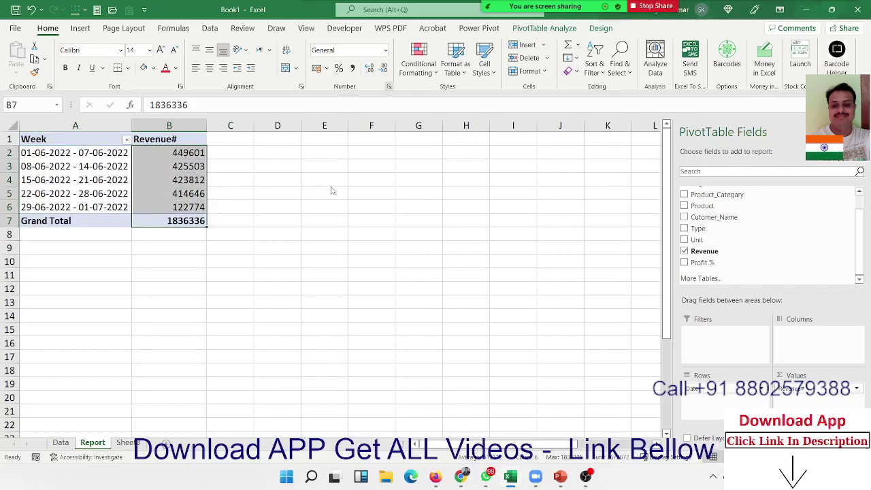
key(ctrl+1)
- Apply a custom #, "K" format so revenue shows in thousands, then narrow column B
click(219, 189)
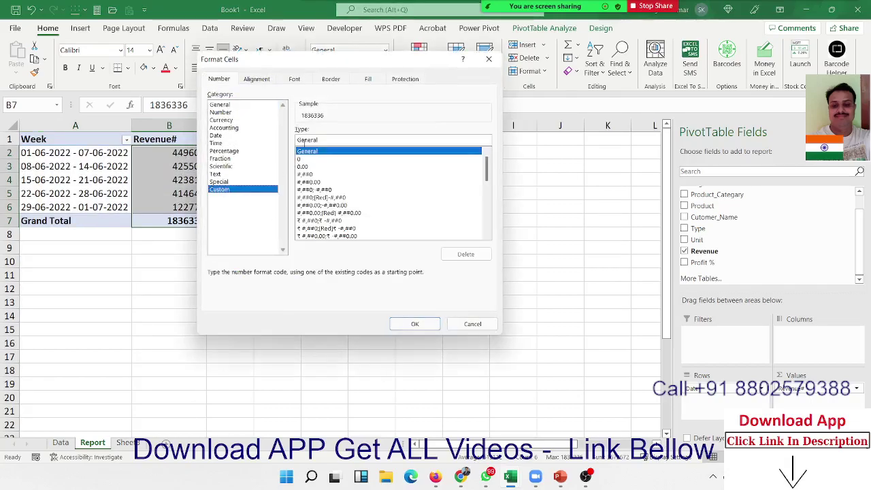
double_click(302, 140)
text(#)
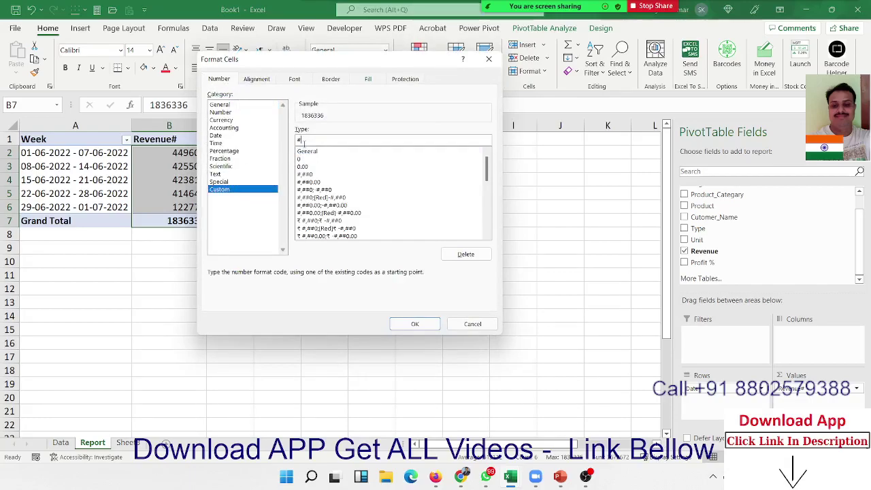
text(, "K)
click(428, 325)
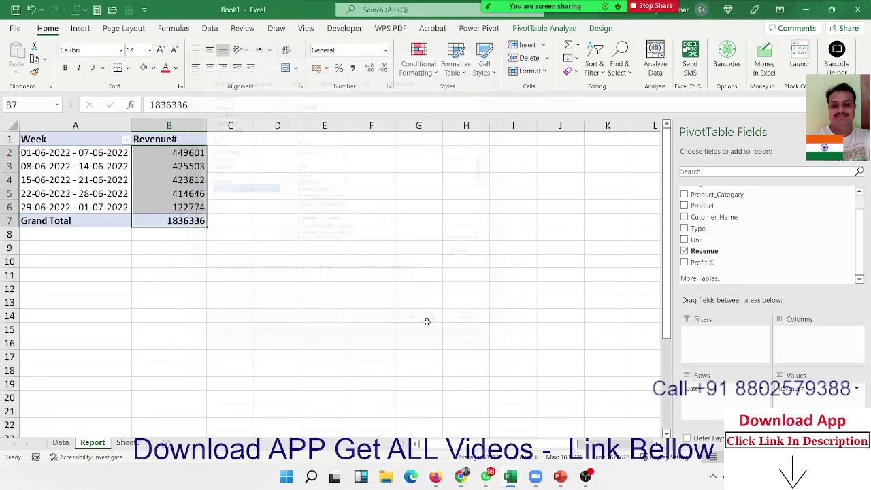
click(219, 194)
click(193, 154)
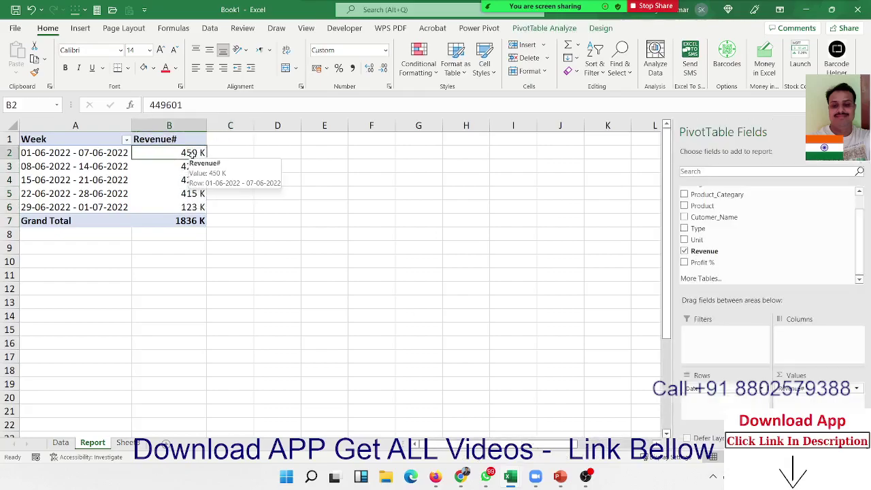
drag(202, 128, 178, 128)
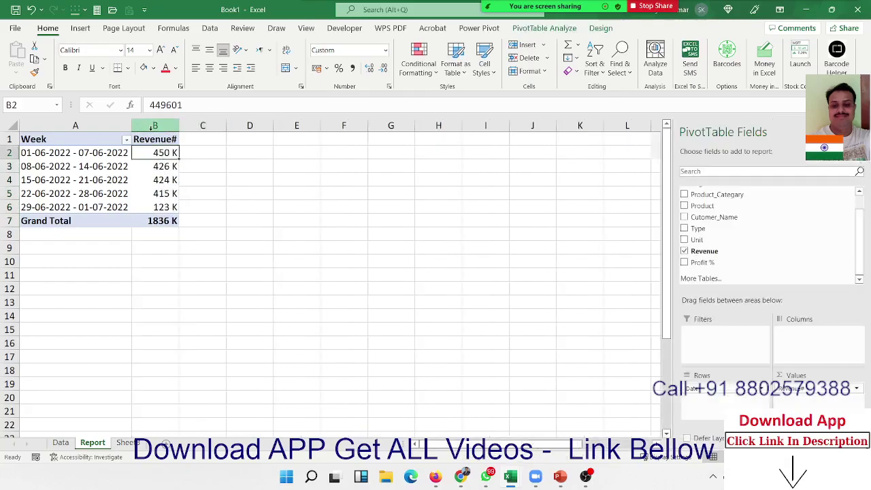
- Relabel the first week's date range as Week1
click(74, 153)
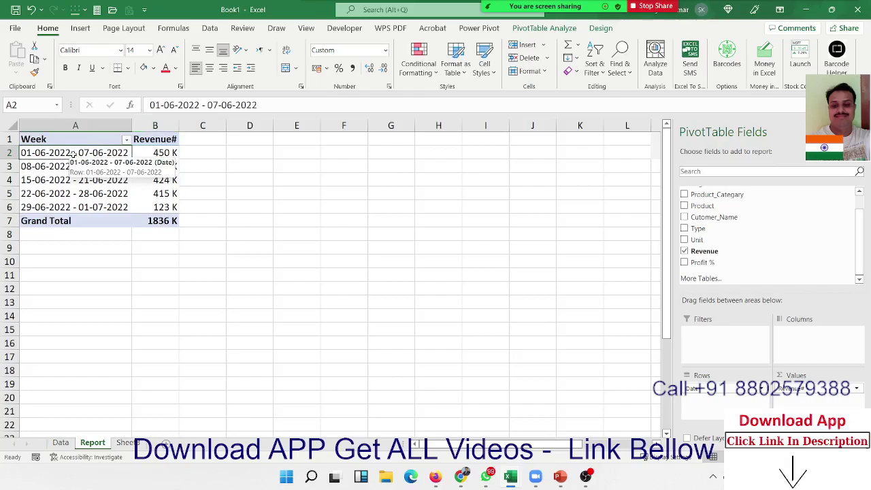
text(Week1)
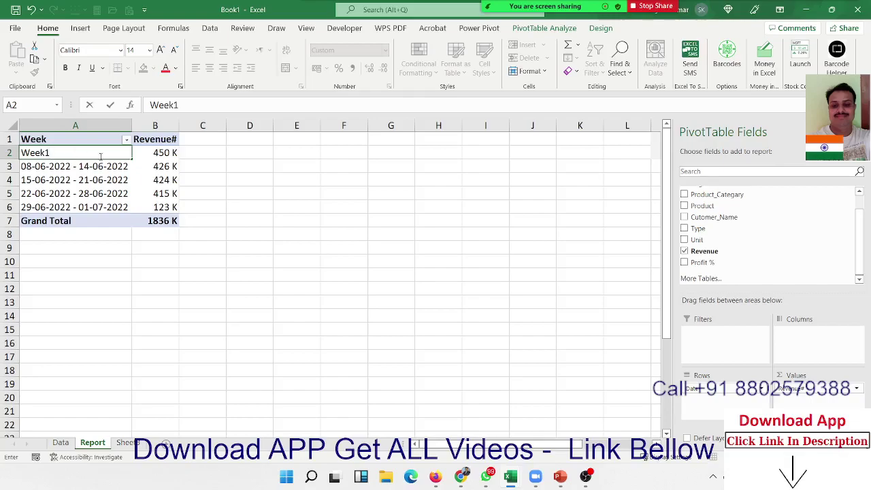
key(Return)
click(126, 155)
drag(134, 159, 127, 208)
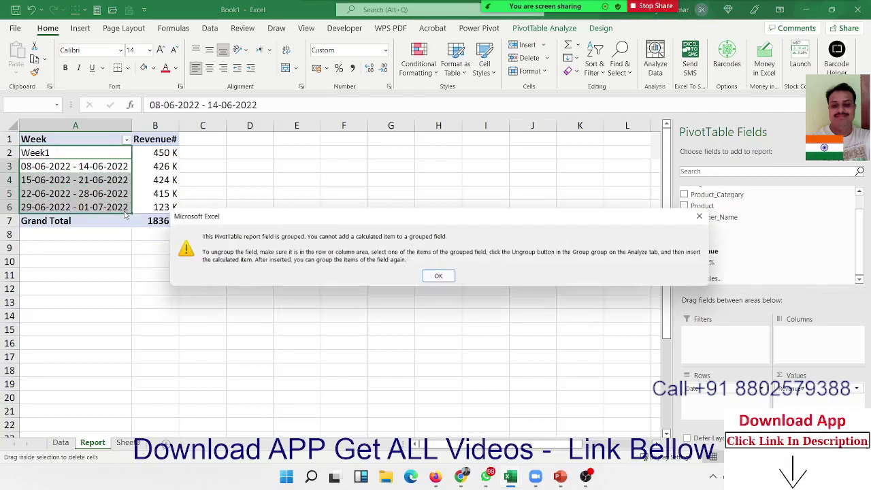
key(Return)
click(66, 157)
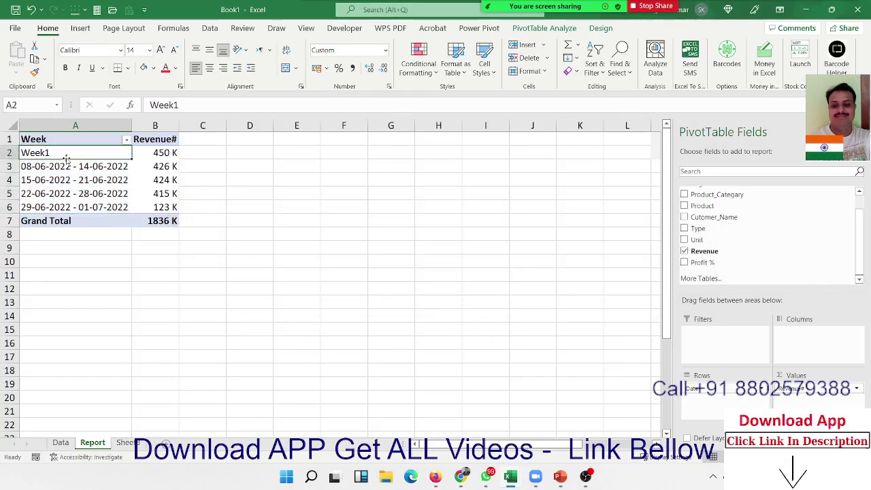
- Relabel the next week row as Week2
click(67, 161)
text(Week1)
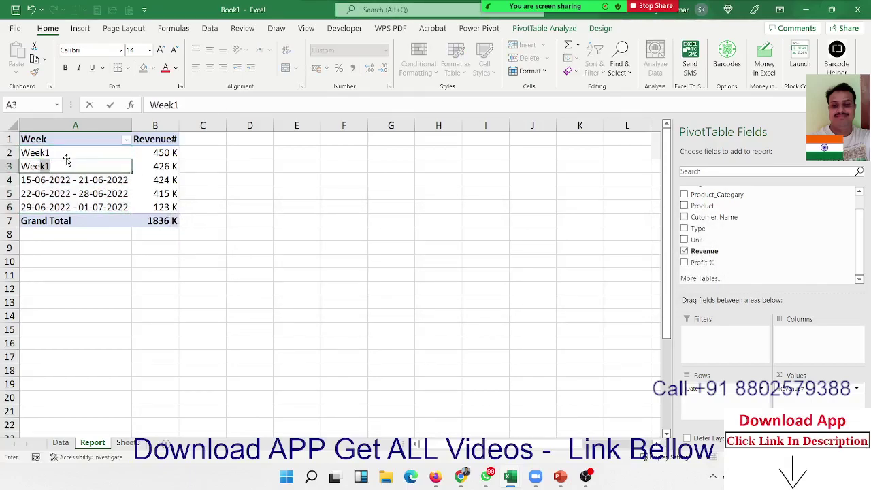
key(BackSpace)
text(2)
key(Return)
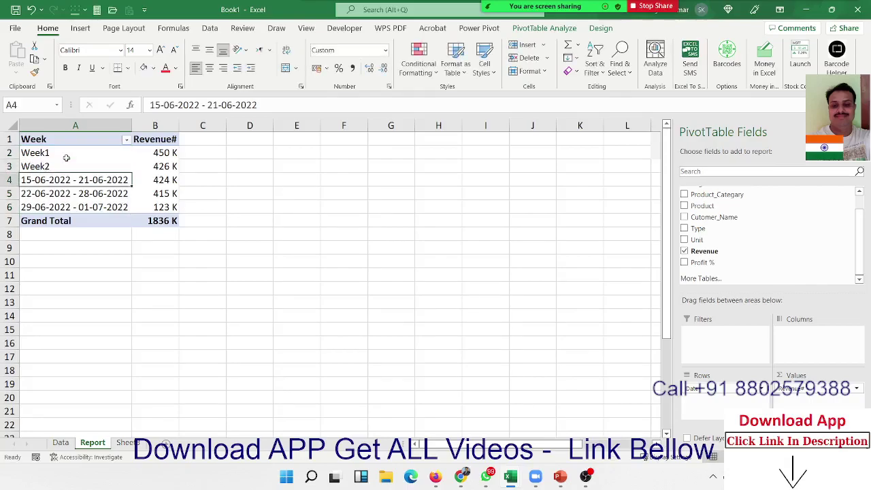
text(Week)
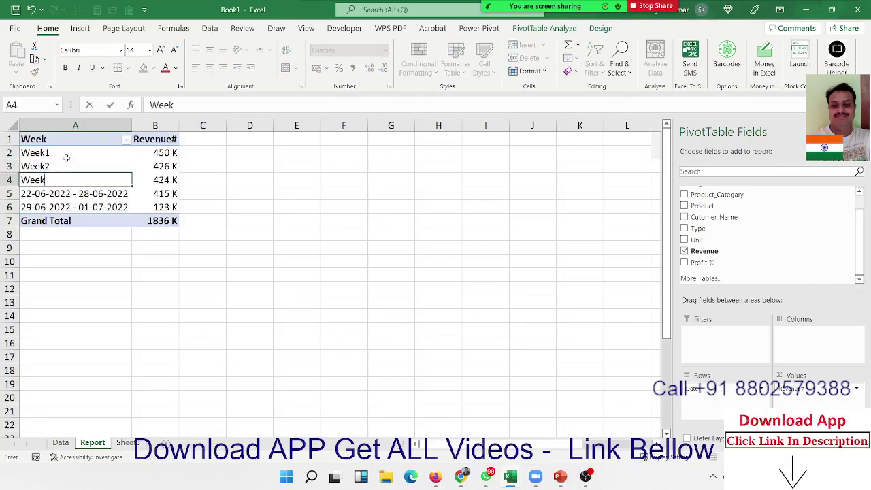
text(2)
key(Return)
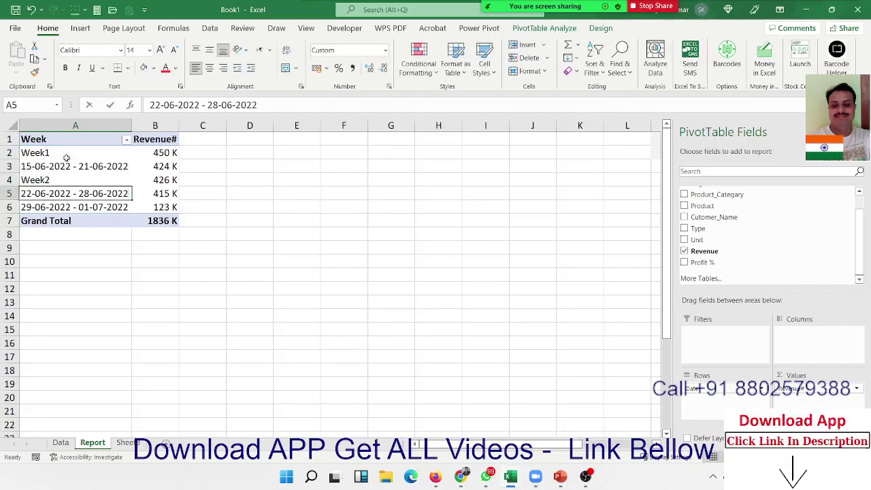
text(W)
key(Escape)
- Label the remaining week rows Week3, Week4 and Week5
click(67, 160)
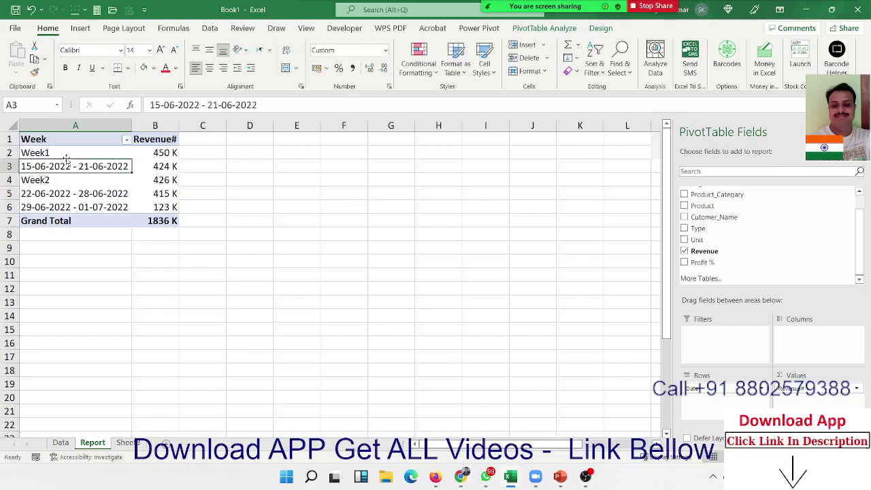
text(We)
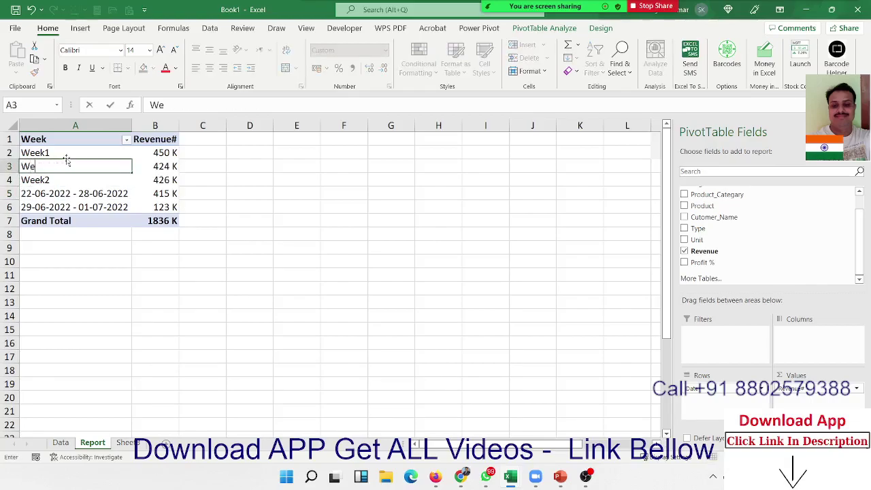
text(ek3)
key(Return)
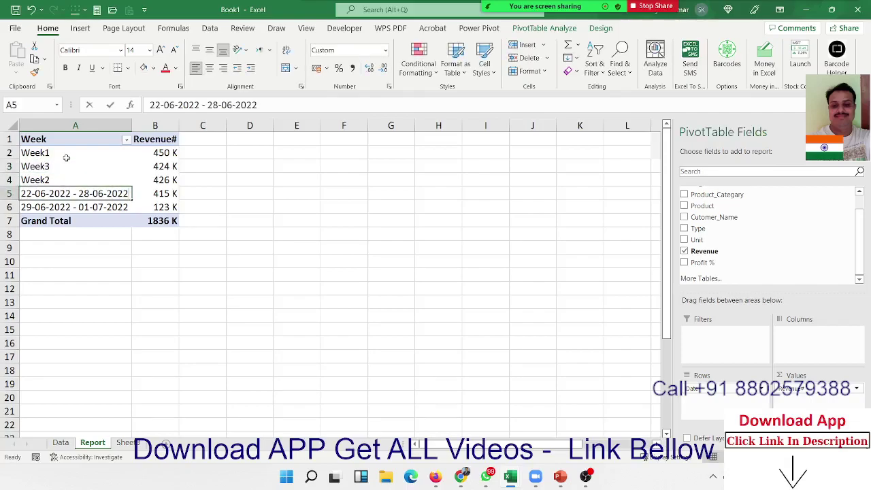
text(Week)
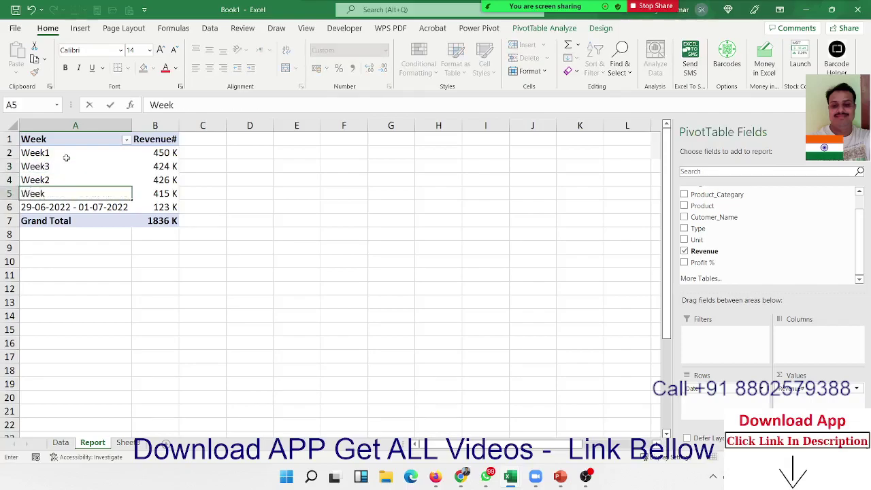
text(4)
key(Return)
text(Week5)
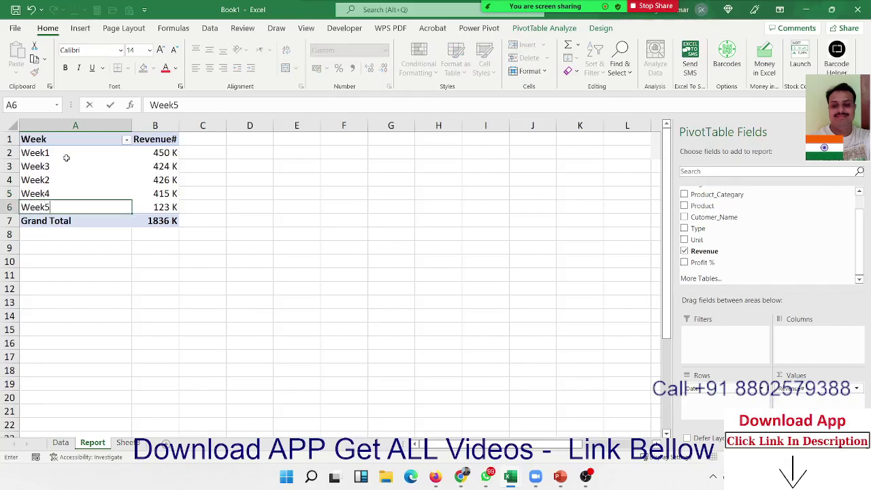
key(Return)
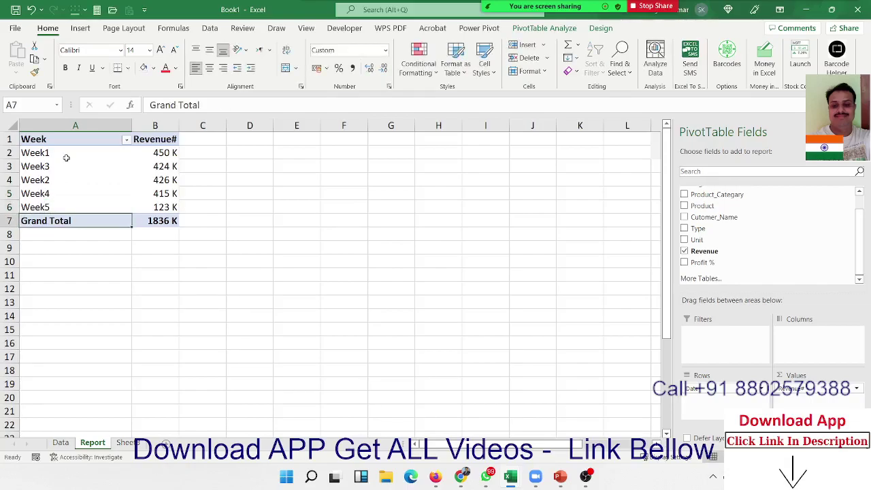
- Move Week3 below Week2 so the rows run Week1 to Week5
click(52, 163)
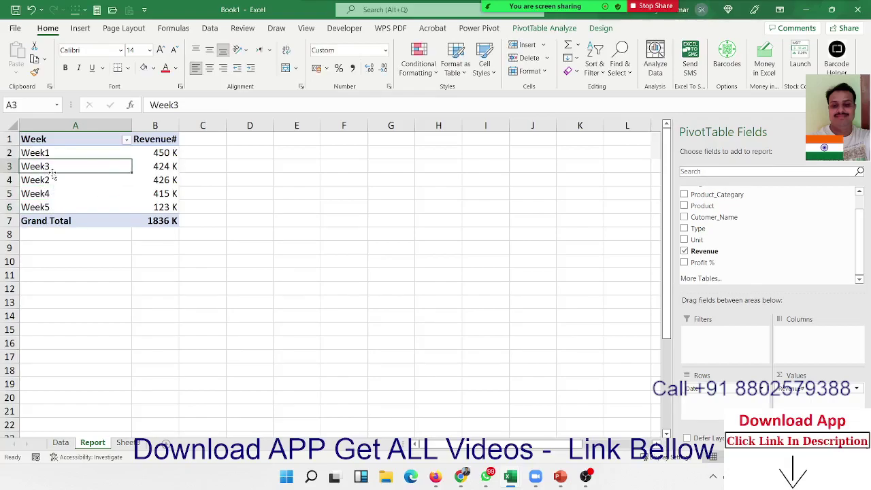
drag(53, 176, 52, 182)
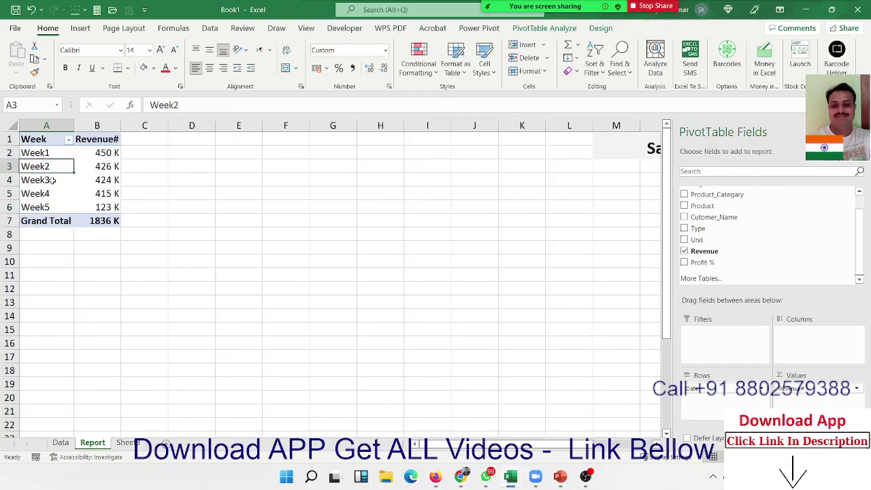
click(100, 181)
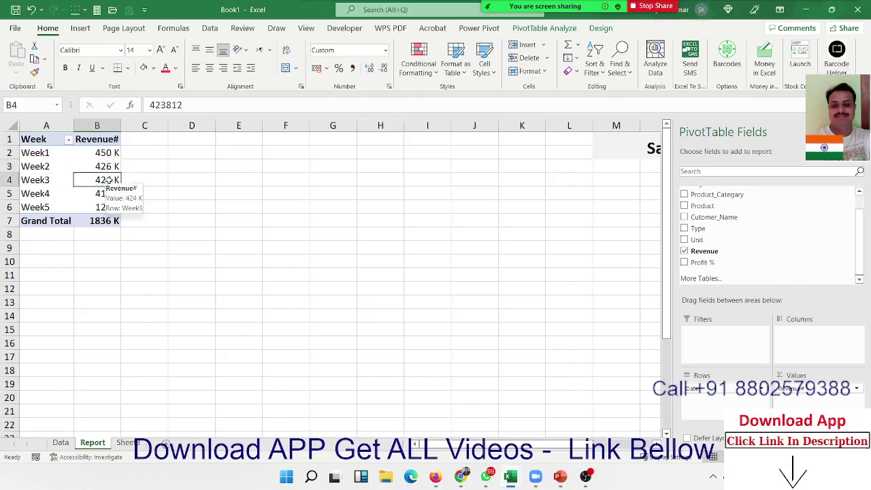
drag(96, 219, 28, 139)
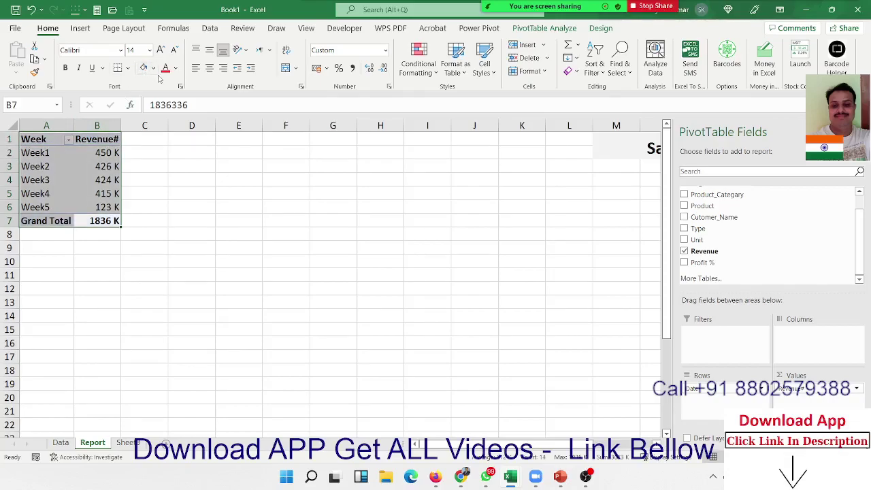
- Fill the pivot's Week/Revenue# header row and its Grand Total row green
drag(216, 222, 190, 234)
drag(22, 139, 102, 139)
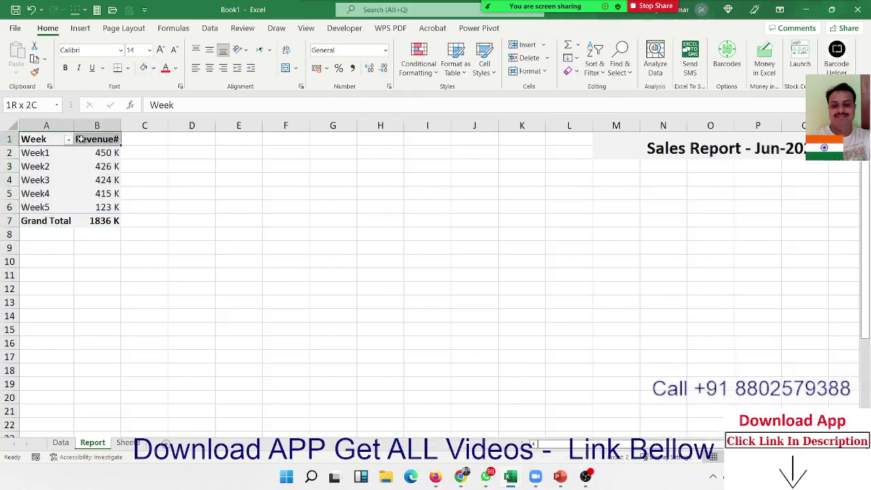
click(153, 67)
click(188, 174)
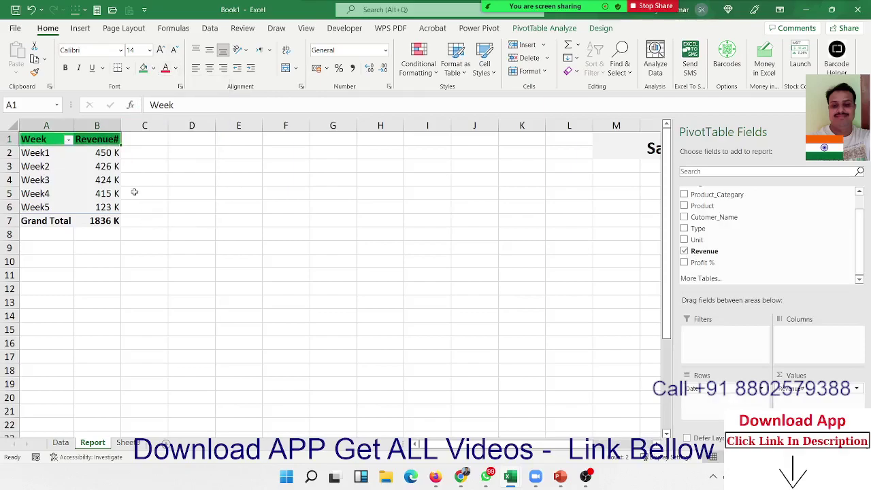
drag(58, 226, 102, 220)
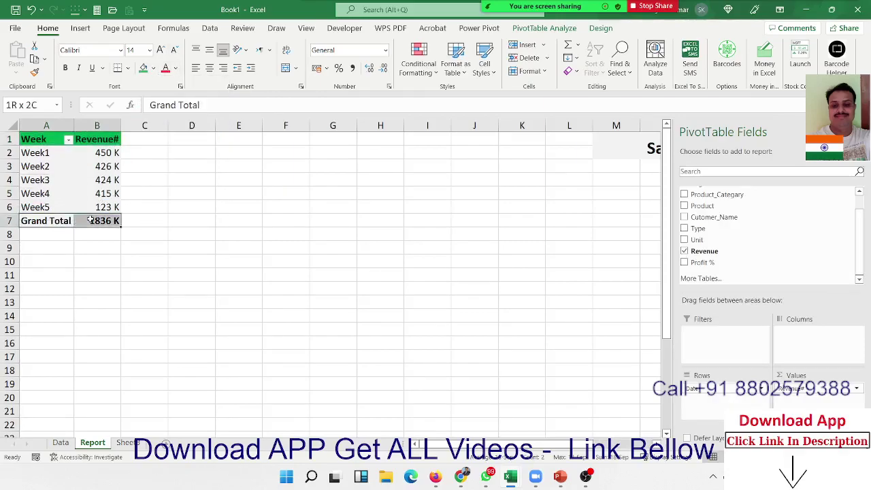
click(143, 67)
- Rename the Grand Total label to Total, then return to the Data sheet
click(56, 220)
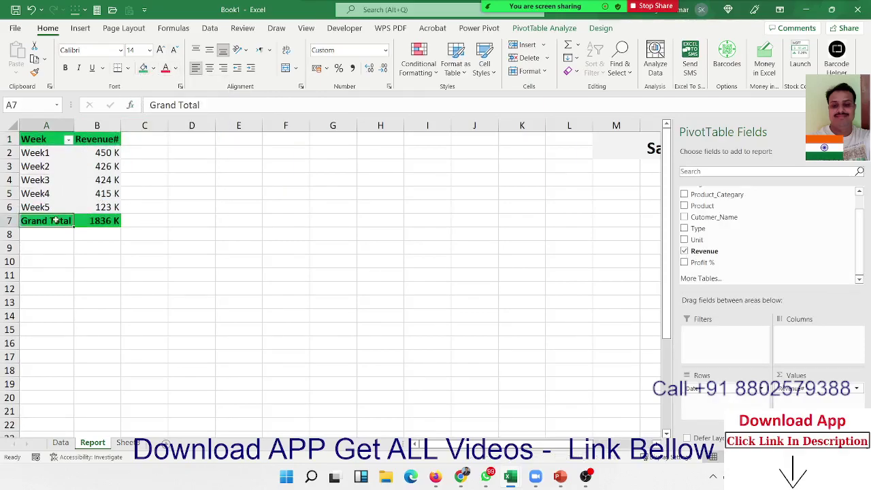
text(Total)
key(Return)
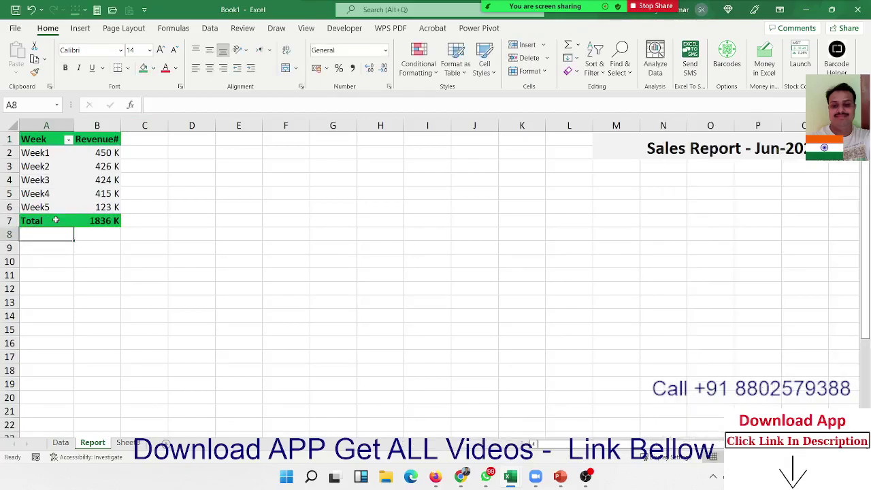
click(55, 220)
key(Right)
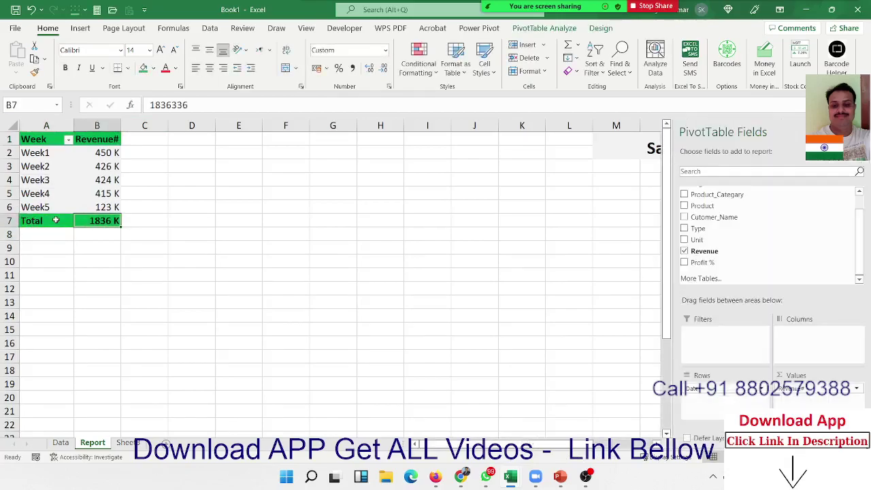
click(286, 207)
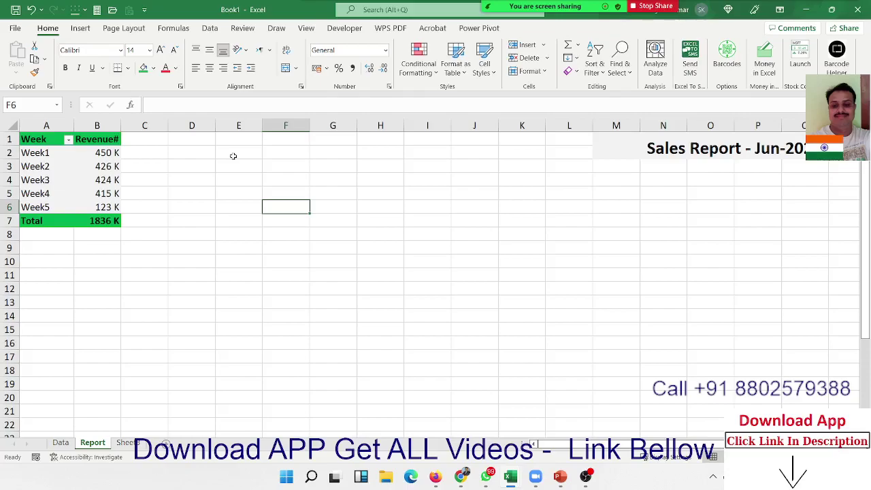
drag(163, 143, 413, 195)
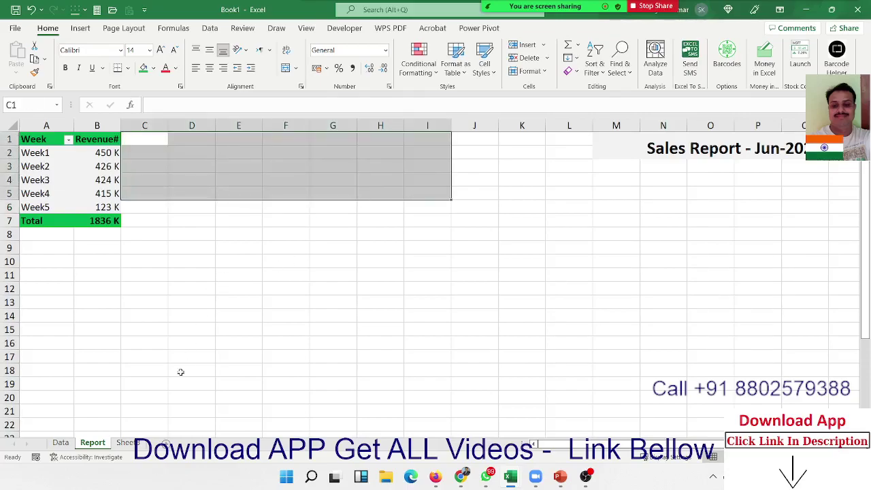
click(60, 442)
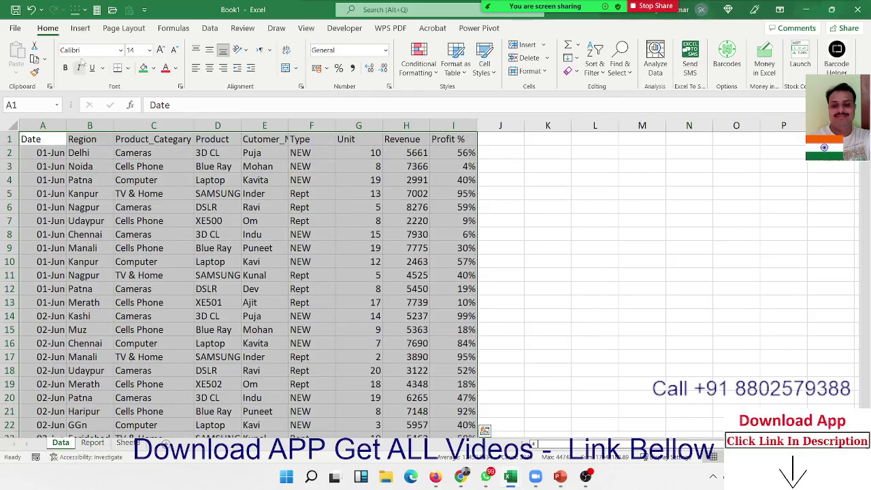
- Create an empty pivot table from the data at Report!$D$1
click(79, 29)
click(20, 53)
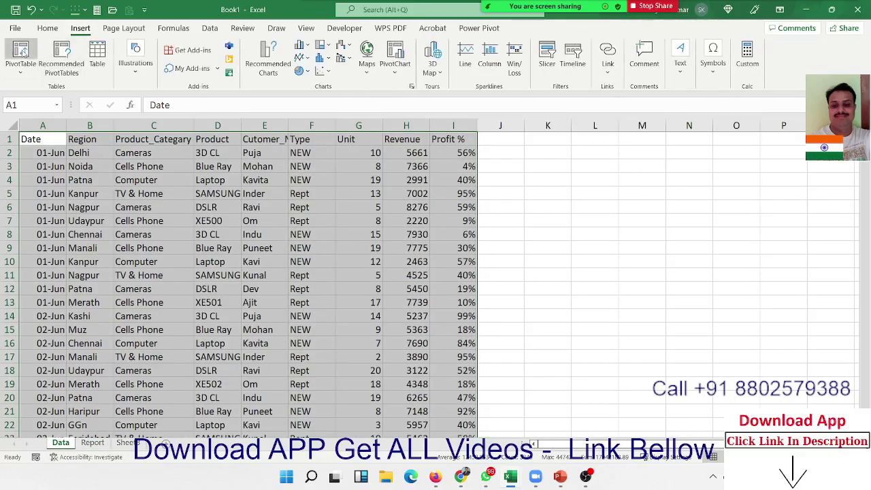
click(250, 218)
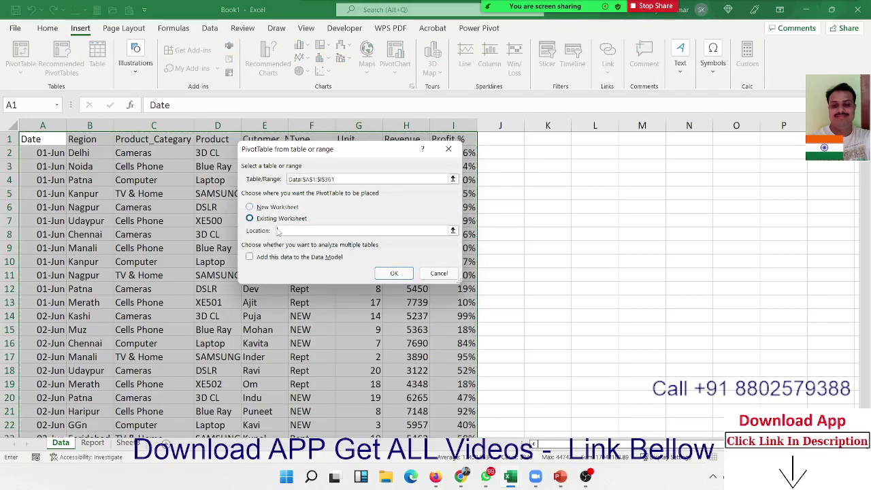
click(92, 443)
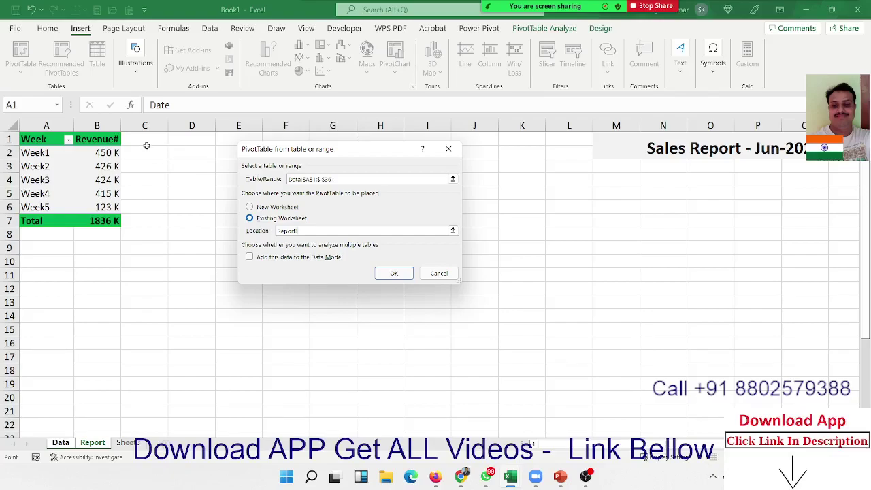
click(196, 141)
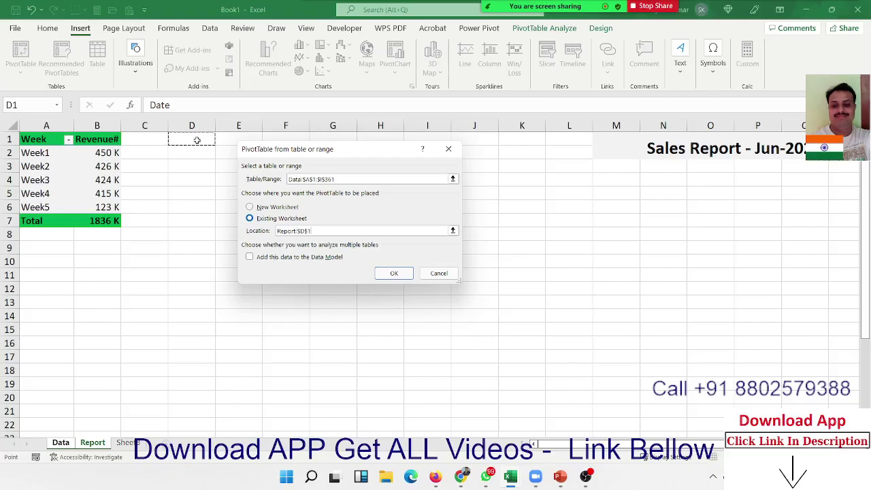
click(385, 273)
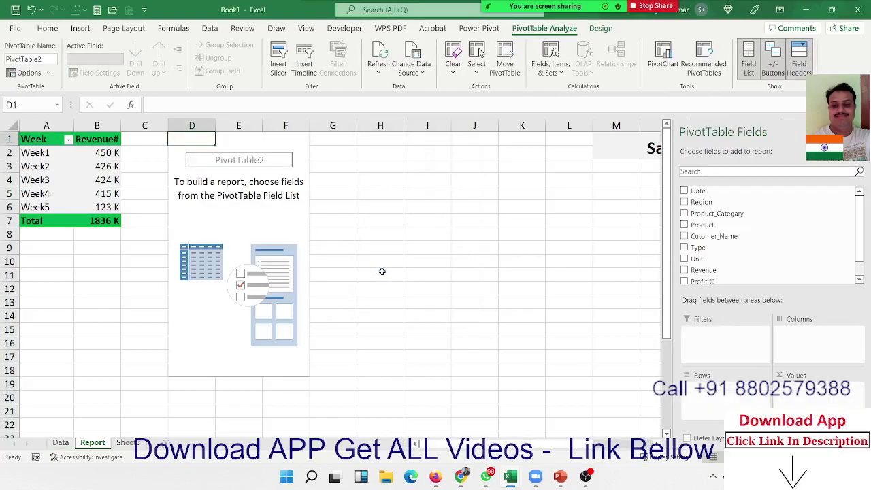
- Put Region in both Rows and Values to count records per region, totalling 360
mouse_move(748, 202)
mouse_down()
mouse_move(782, 340)
mouse_move(732, 392)
mouse_up()
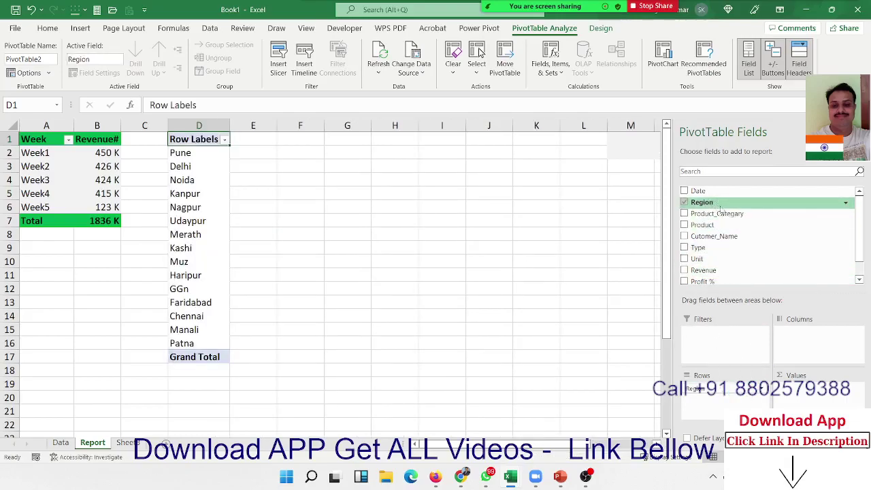
drag(720, 209, 821, 400)
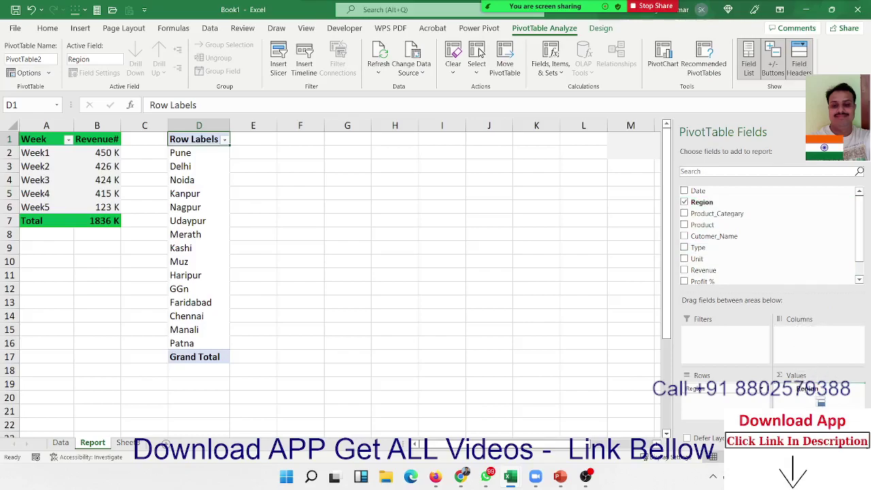
drag(821, 402, 821, 400)
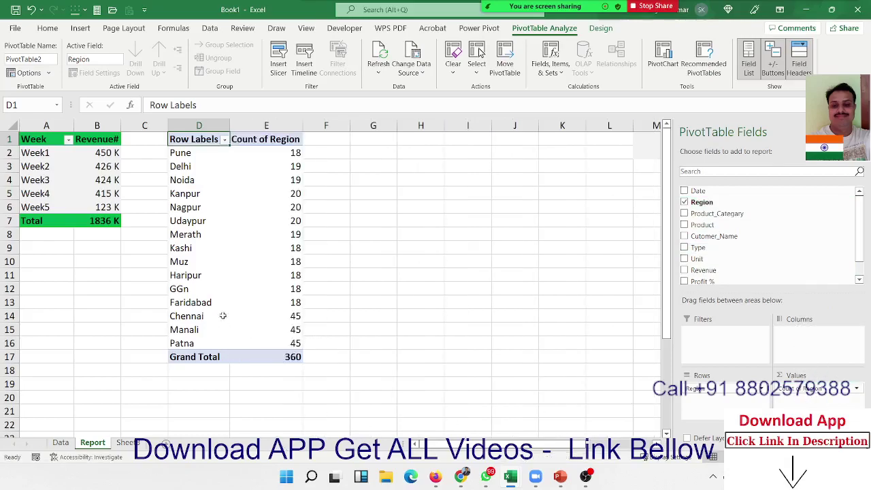
click(220, 274)
click(192, 179)
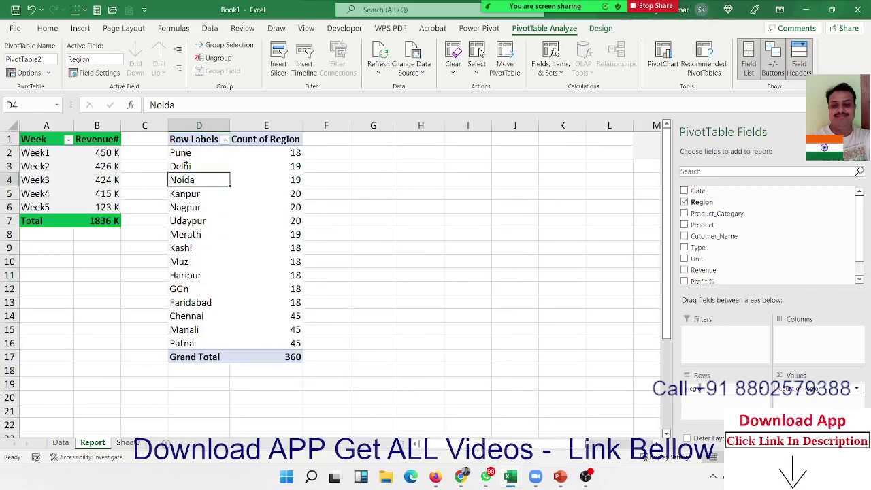
click(210, 152)
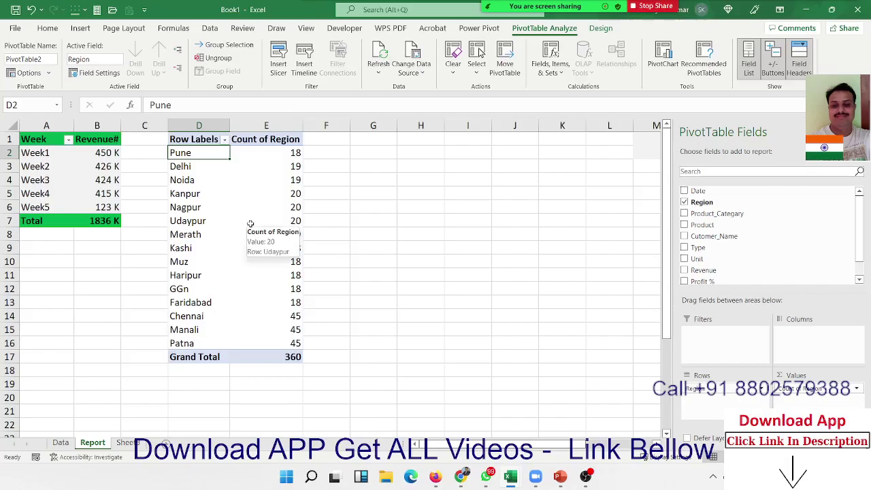
- Rename the Row Labels header to City and narrow column C to a thin strip
click(209, 140)
text(Chennai)
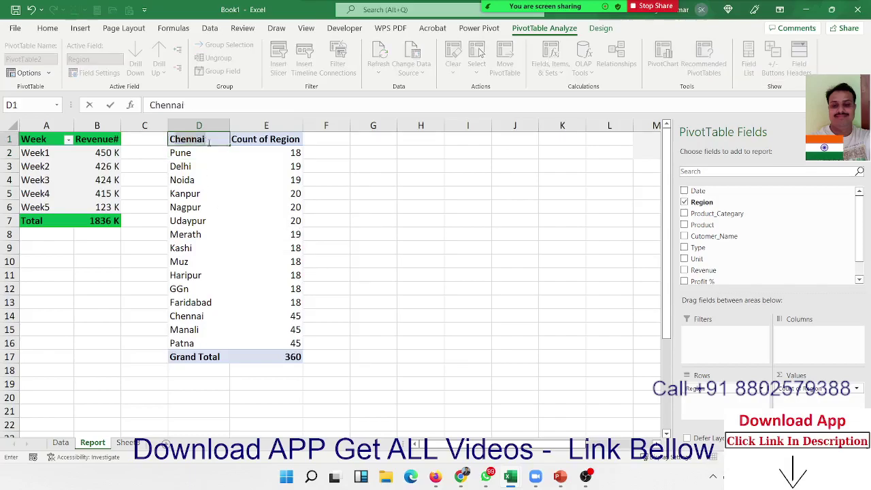
text(ity)
key(Return)
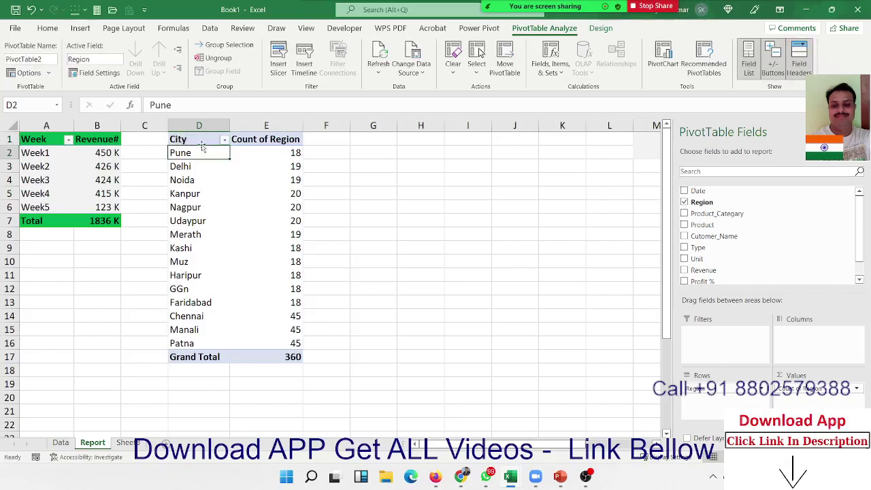
click(156, 195)
drag(166, 128, 166, 128)
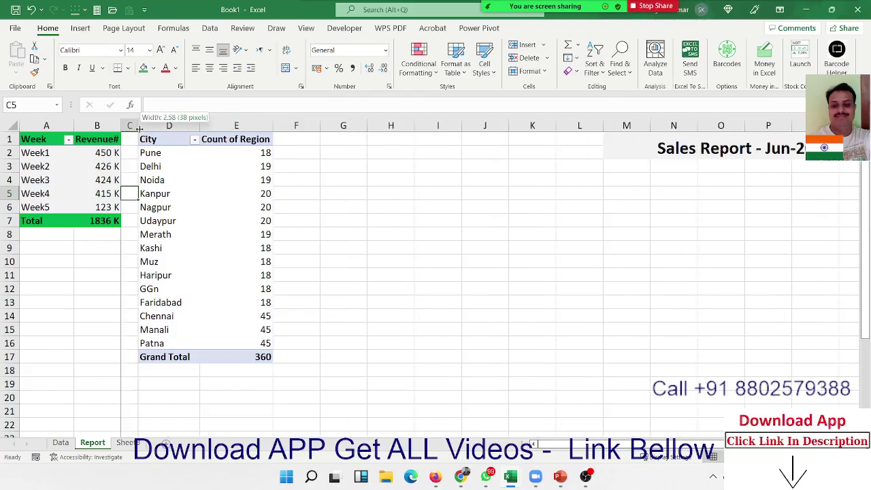
drag(139, 128, 128, 128)
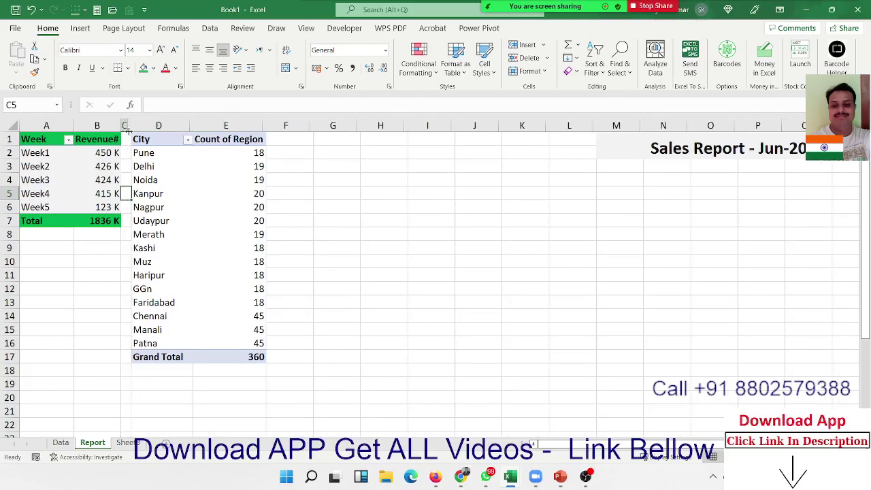
click(314, 218)
- Rename the Count of Region header to Total_custo and autofit column E
click(216, 140)
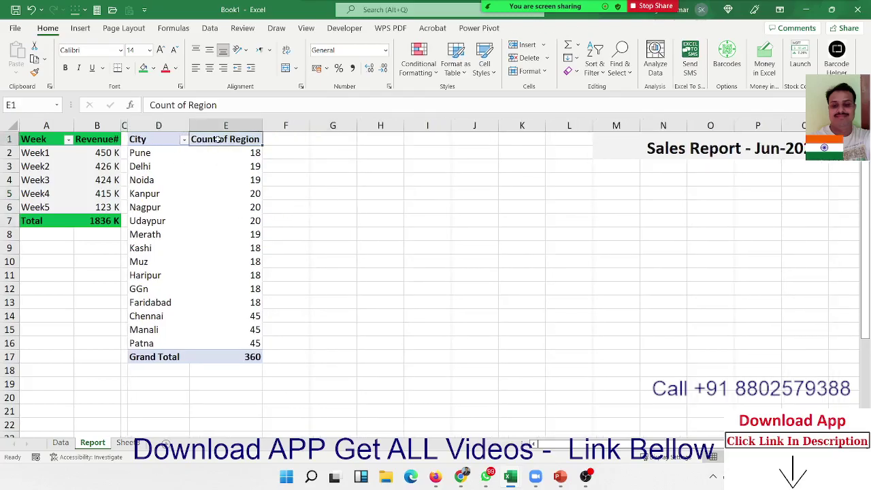
double_click(218, 139)
text(T)
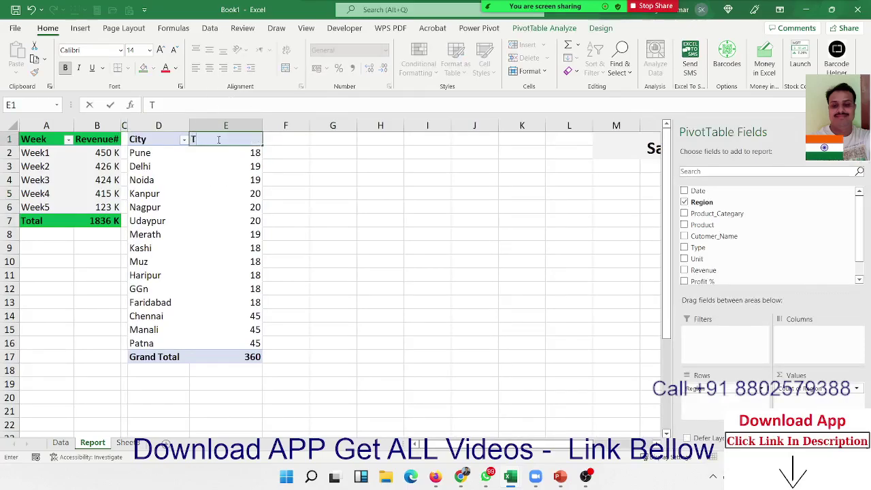
text(otal_c)
text(us)
text(tome)
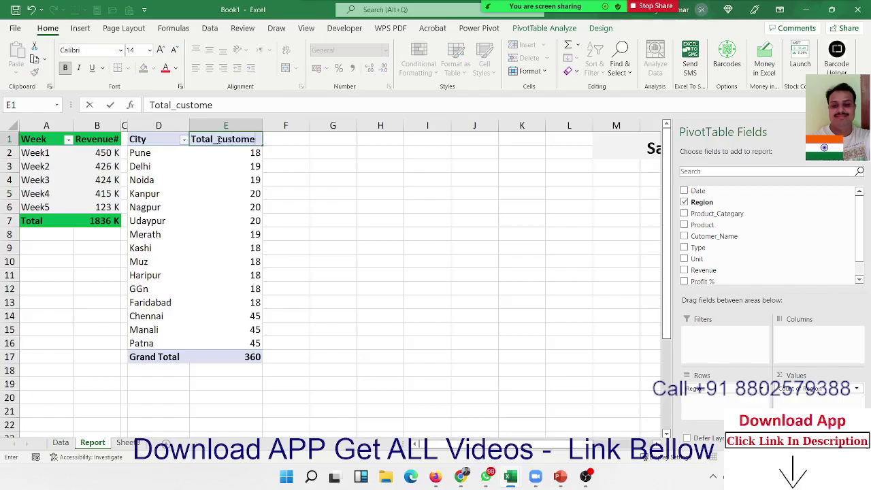
key(BackSpace)
key(Return)
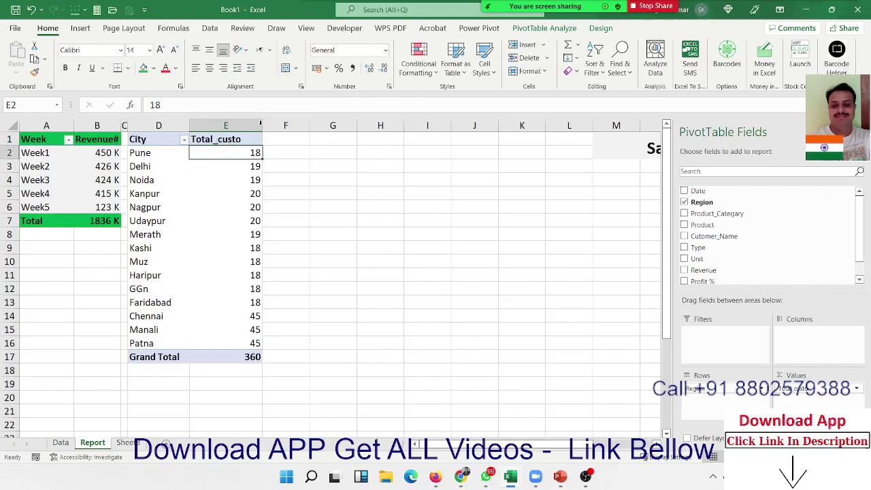
double_click(260, 125)
- Relabel the pivot's Grand Total row as Total
click(143, 358)
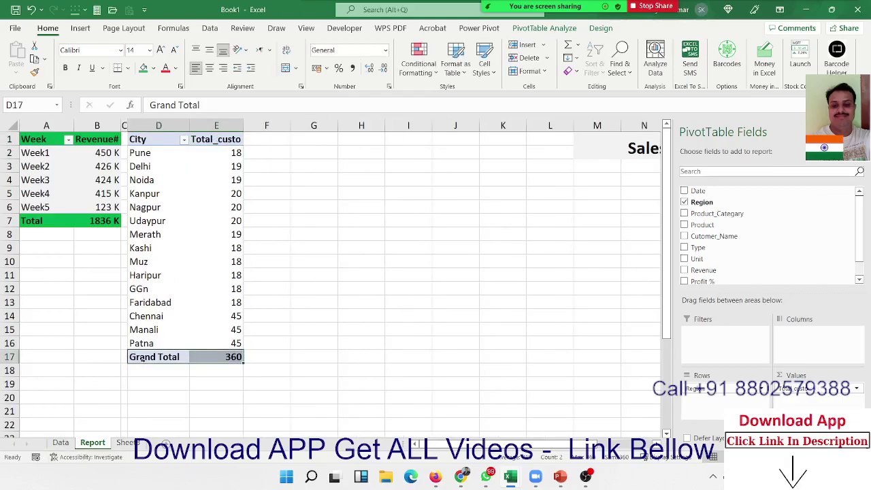
click(124, 357)
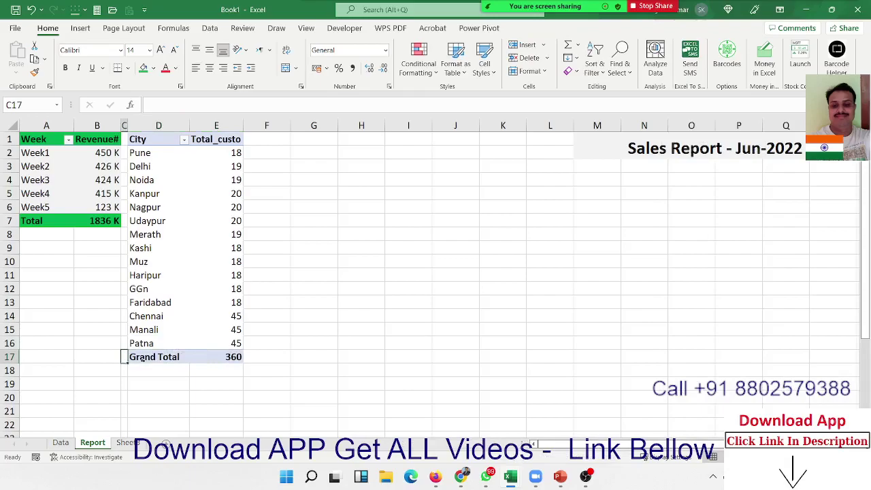
click(164, 357)
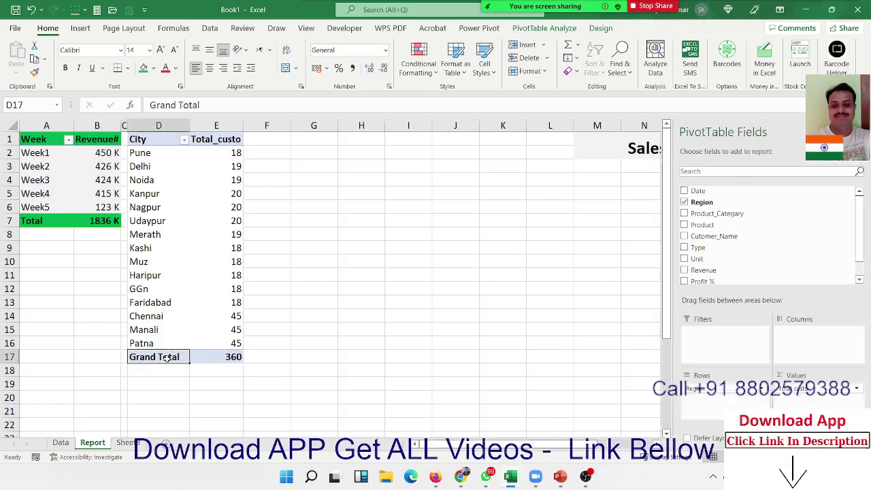
text(T)
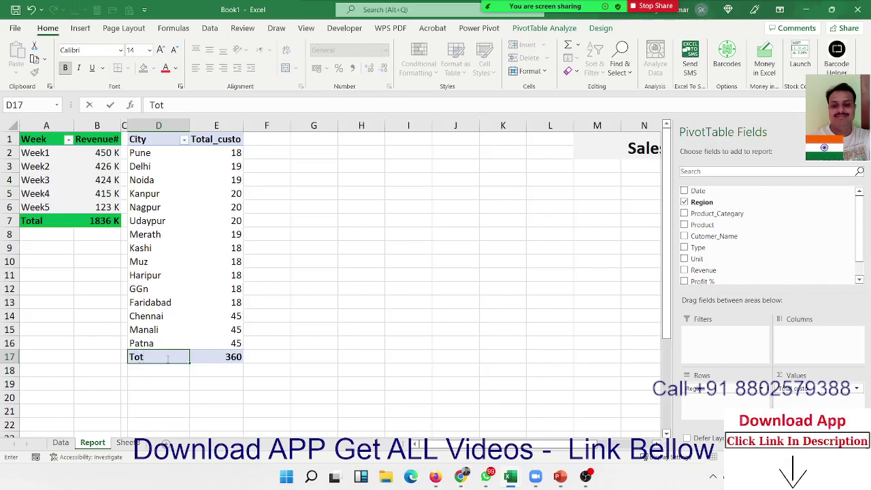
key(Return)
click(167, 357)
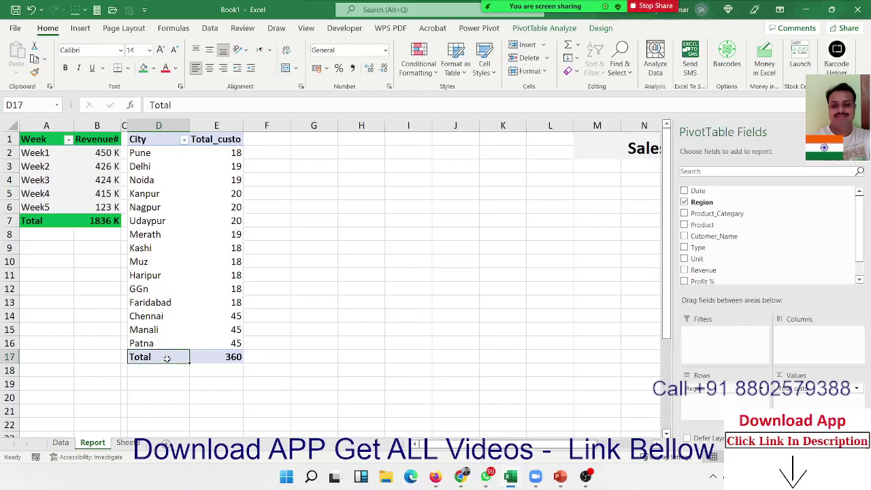
click(405, 155)
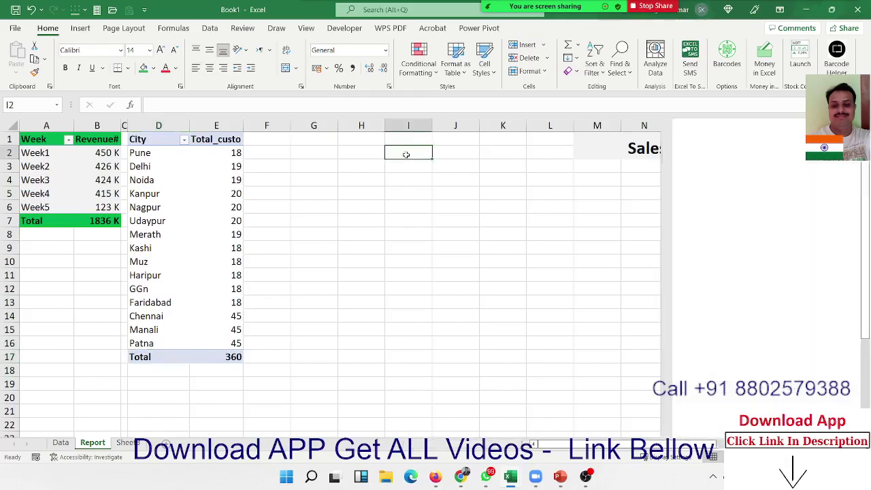
- From the Data sheet, create an empty pivot table at Report!$G$1
click(60, 442)
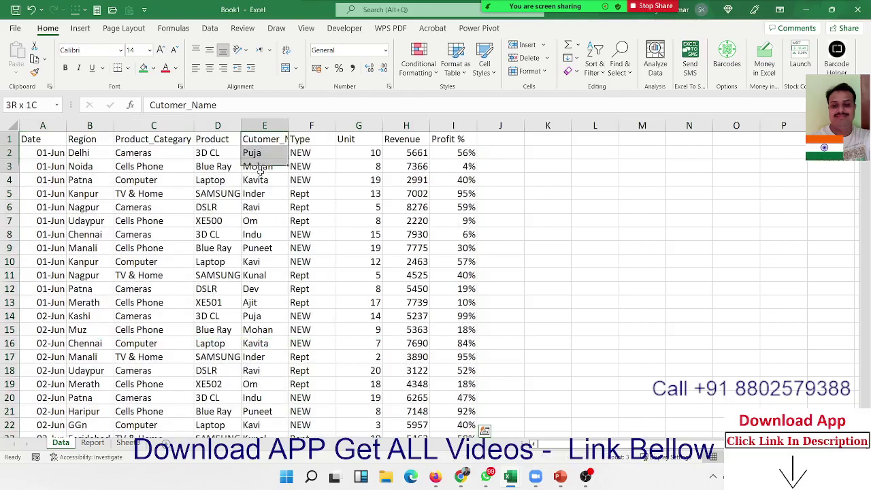
drag(258, 143, 262, 179)
click(204, 153)
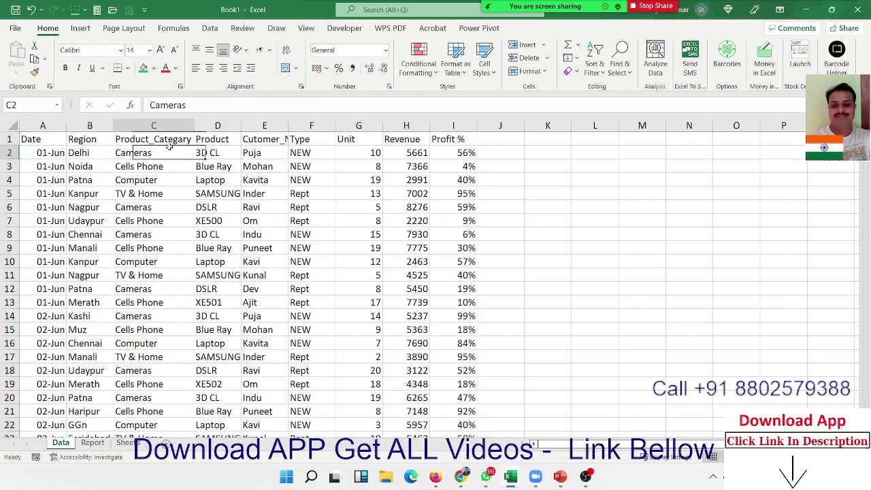
drag(164, 153, 167, 221)
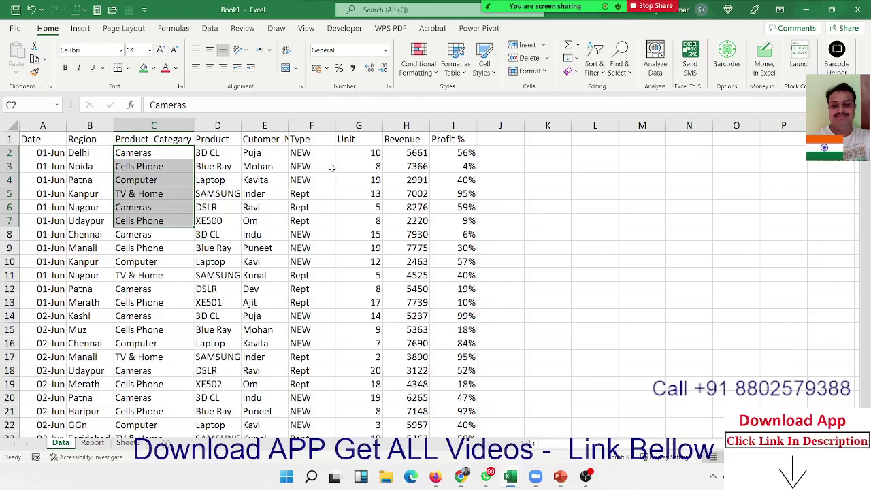
click(66, 139)
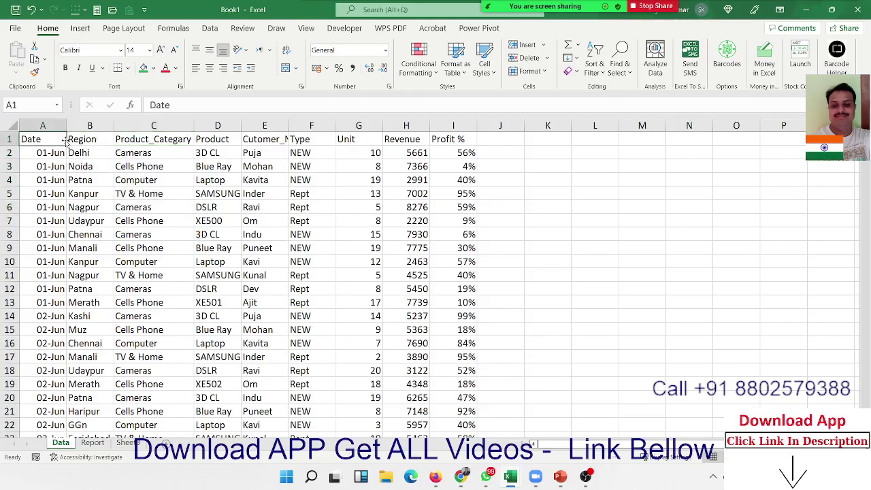
click(80, 28)
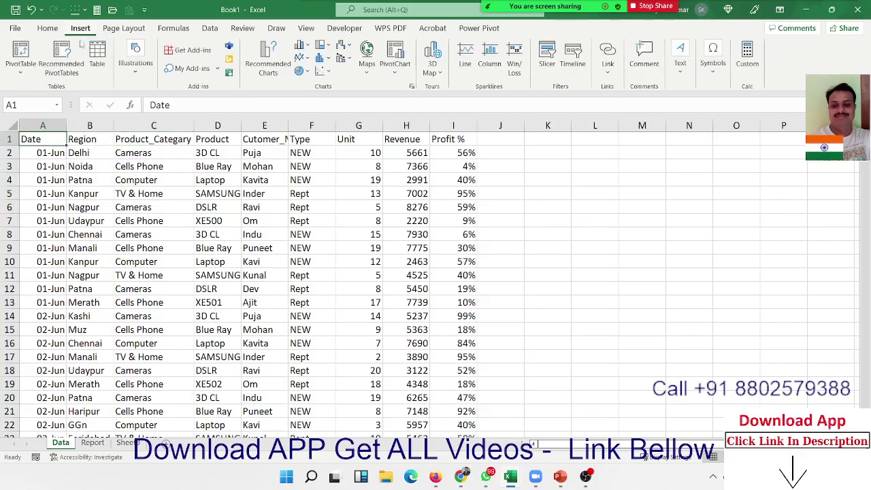
click(22, 54)
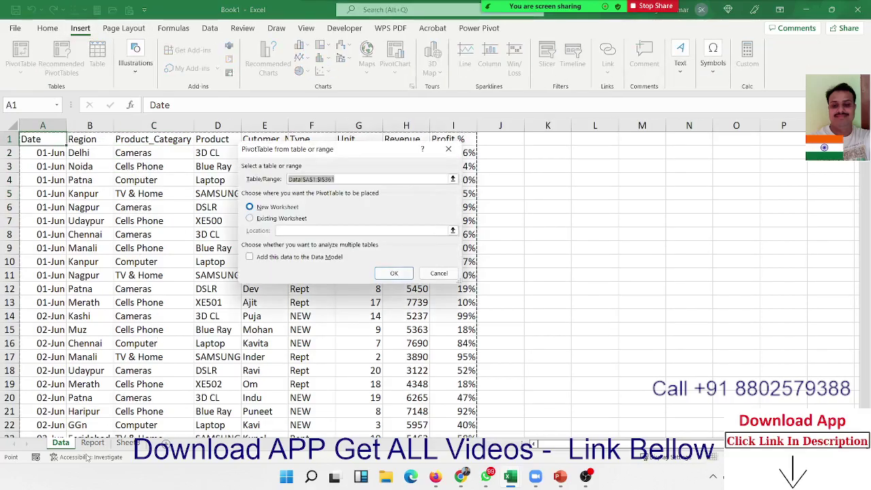
click(276, 218)
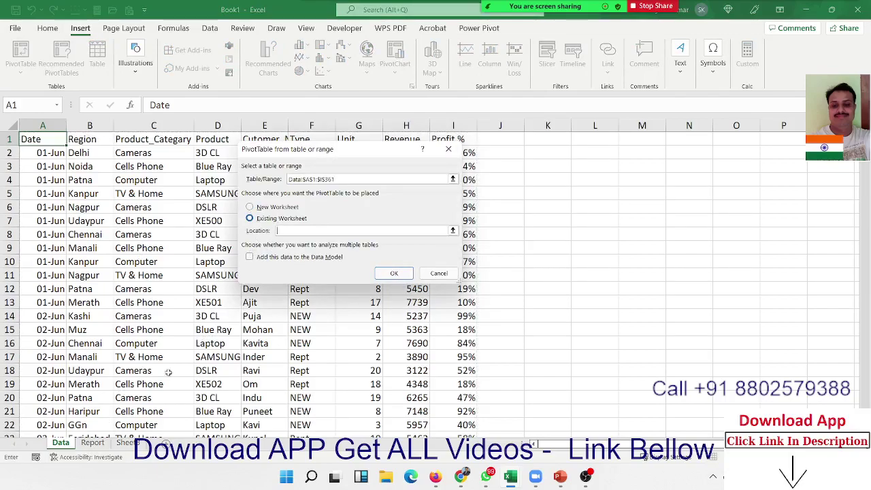
click(93, 442)
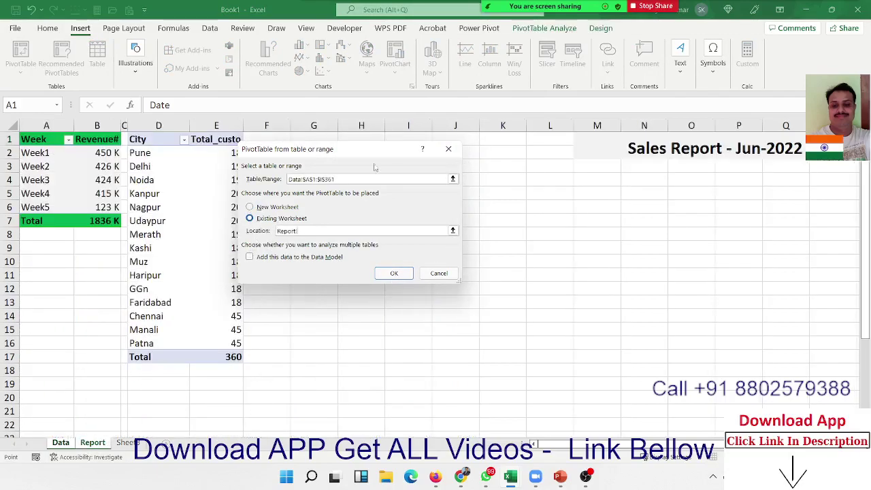
click(317, 139)
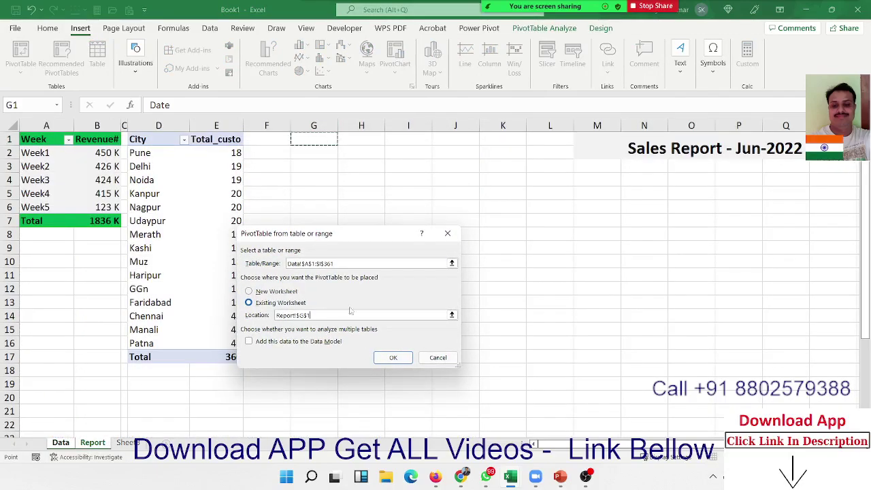
click(386, 359)
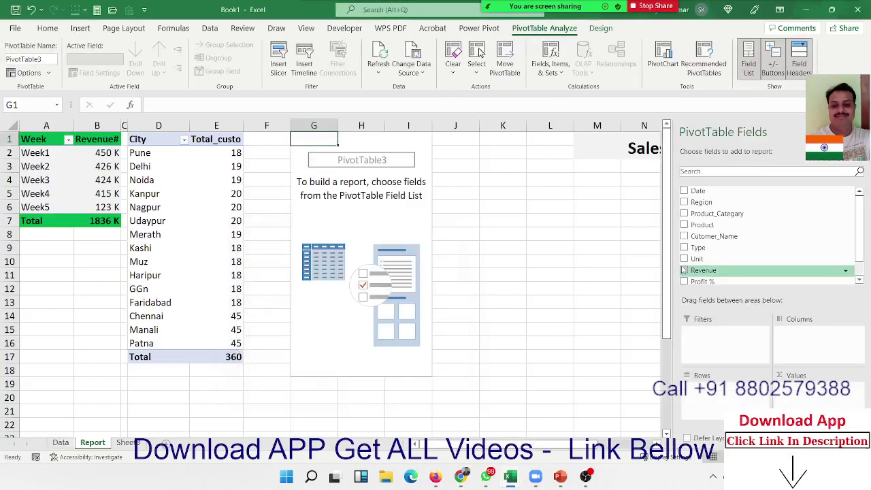
- Add Product_Category as rows and Sum of Revenue as values
drag(707, 213, 748, 393)
scroll(710, 262, down, 2)
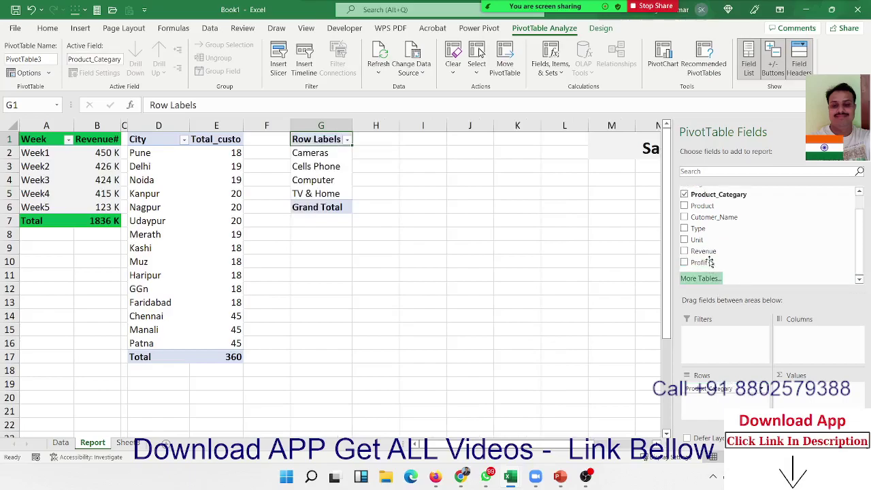
drag(709, 257, 809, 396)
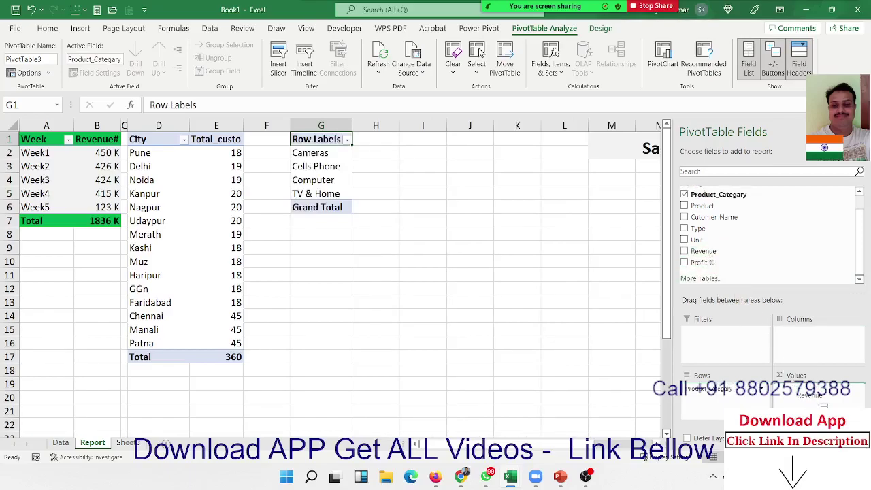
- Show the Sum of Revenue values as % of Column Total
click(857, 388)
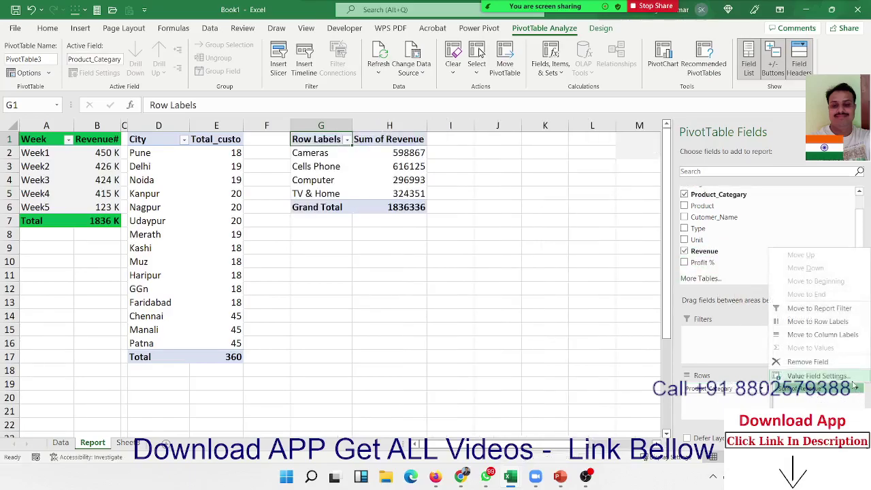
click(844, 376)
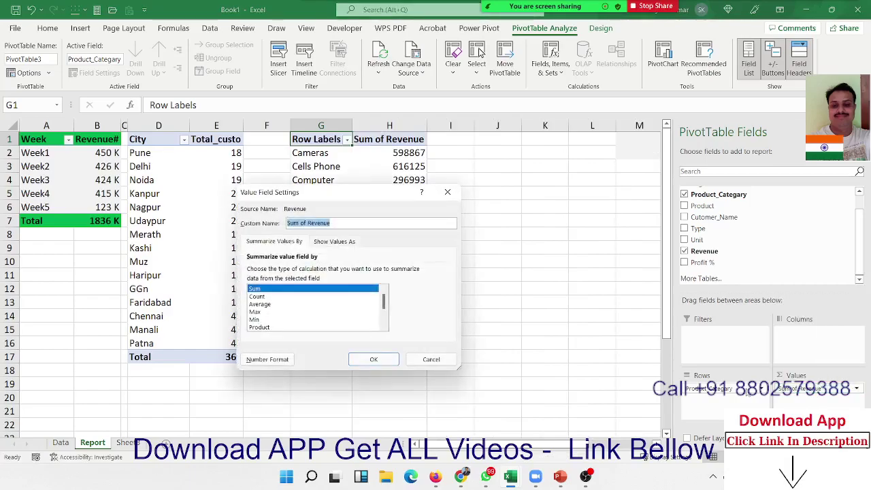
click(317, 242)
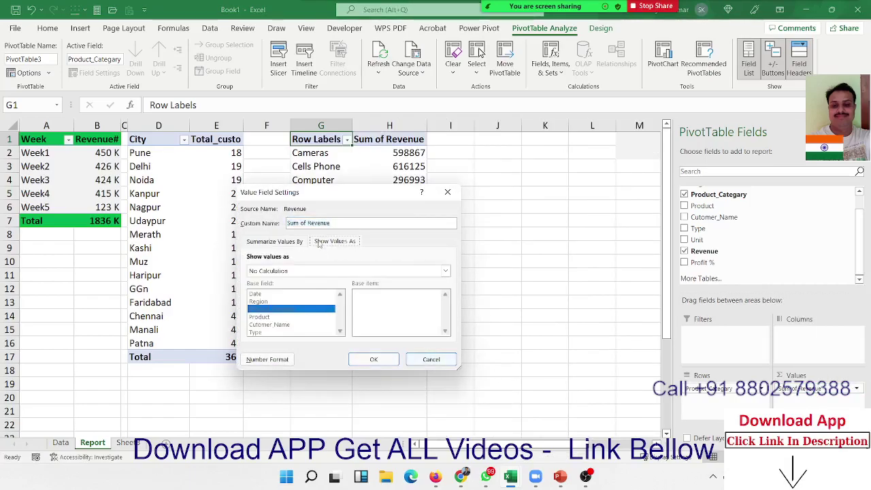
click(289, 271)
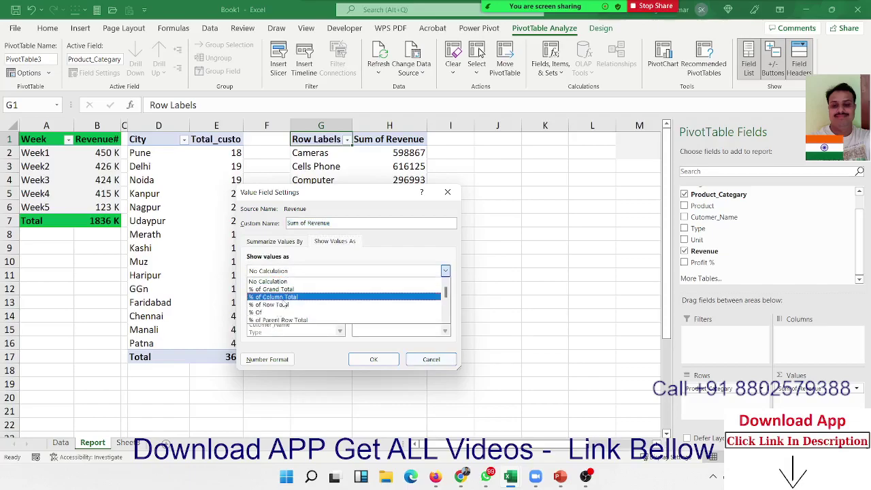
click(281, 298)
click(374, 359)
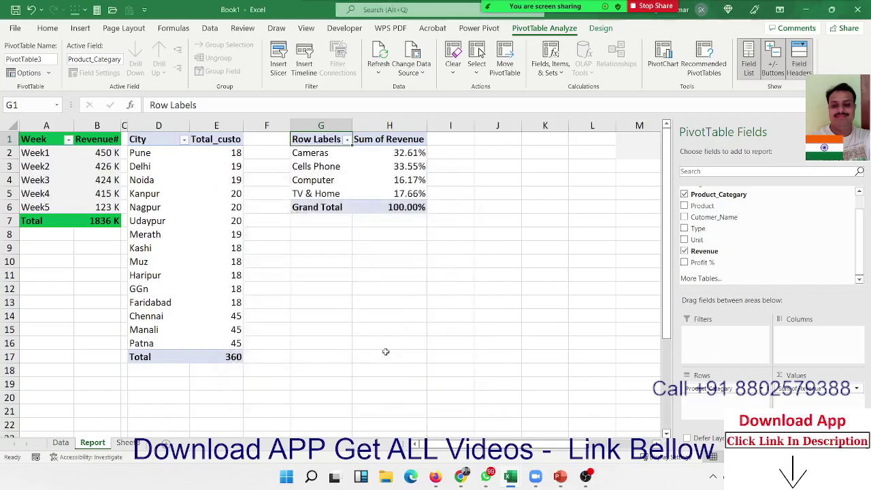
- Type Customer_Cat over the Row Labels header in G1
click(315, 152)
click(317, 142)
text(Cus)
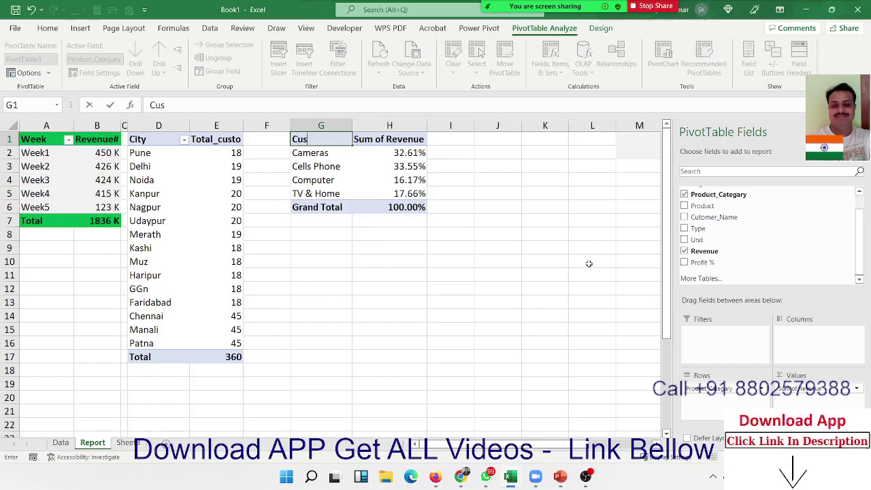
text(tomer_)
text(Cat)
- Commit the Customer_Cat header and name the values header Share %
key(Return)
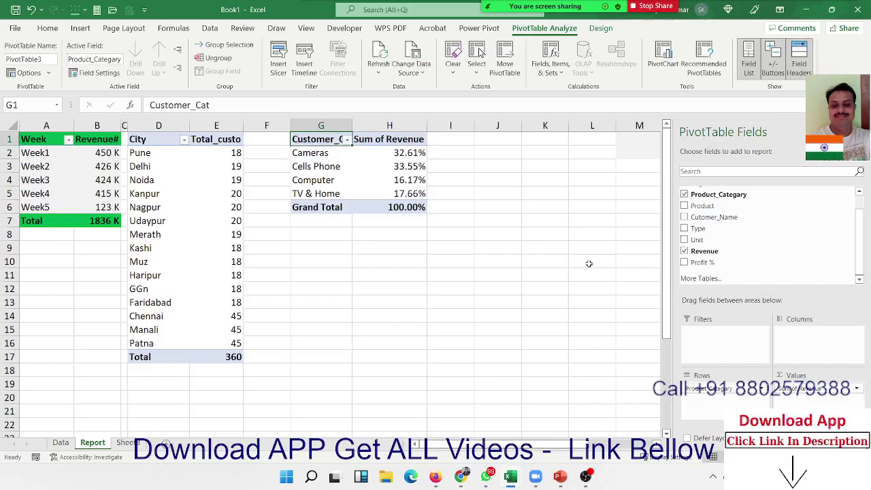
key(Right)
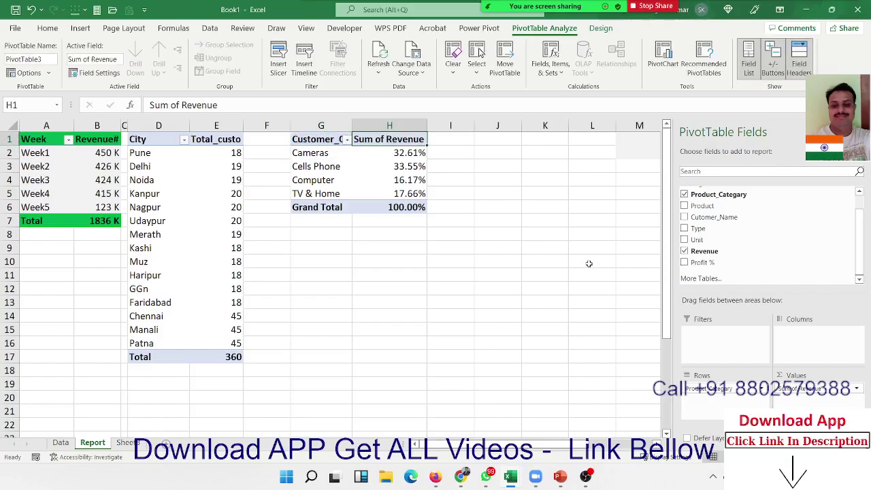
text(Share)
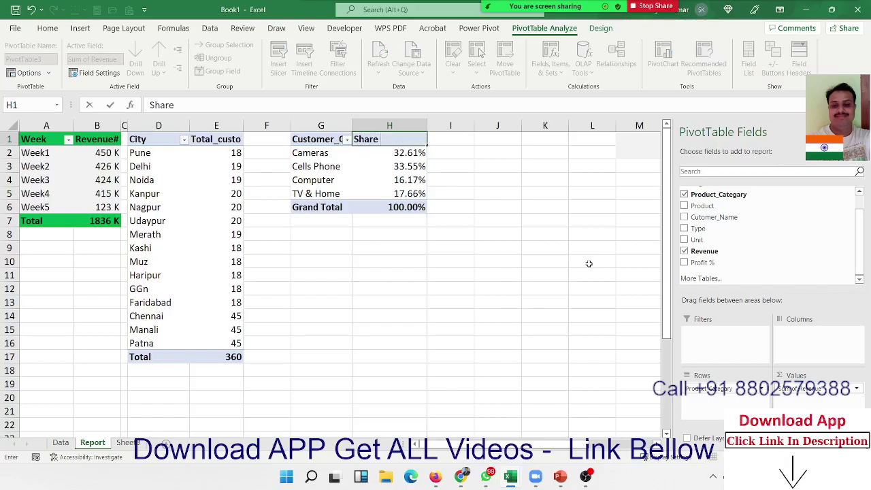
text( %)
key(Return)
- Shorten the category pivot's Grand Total label to Total
key(Down)
key(Down)
key(Down)
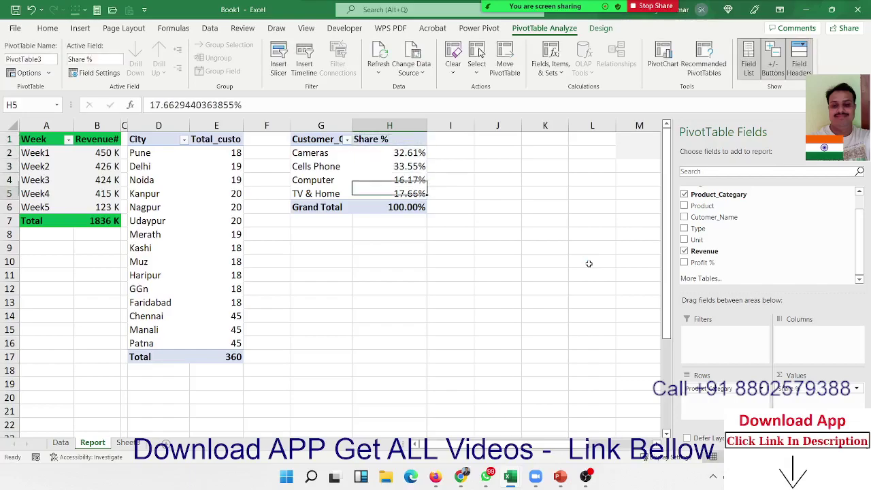
key(Down)
key(Left)
text(Total)
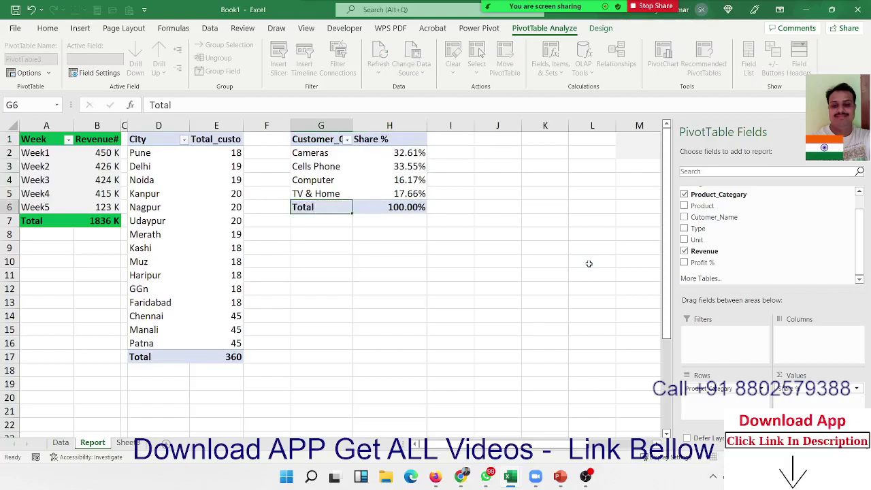
key(Return)
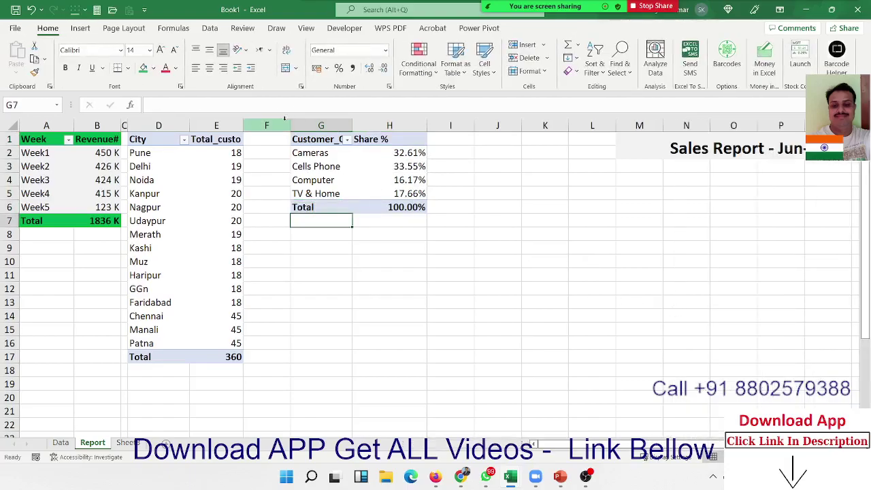
- Narrow column F to a thin gap between the pivots
drag(274, 128, 274, 128)
drag(264, 130, 253, 129)
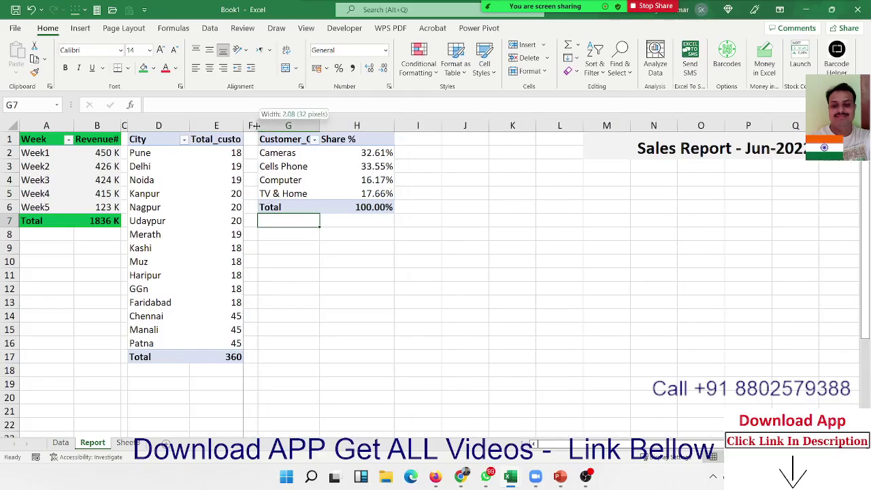
click(464, 276)
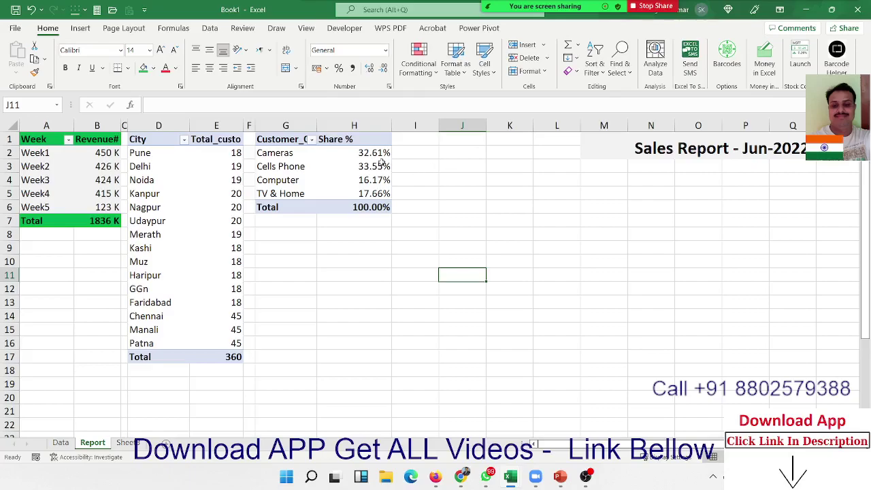
mouse_move(373, 166)
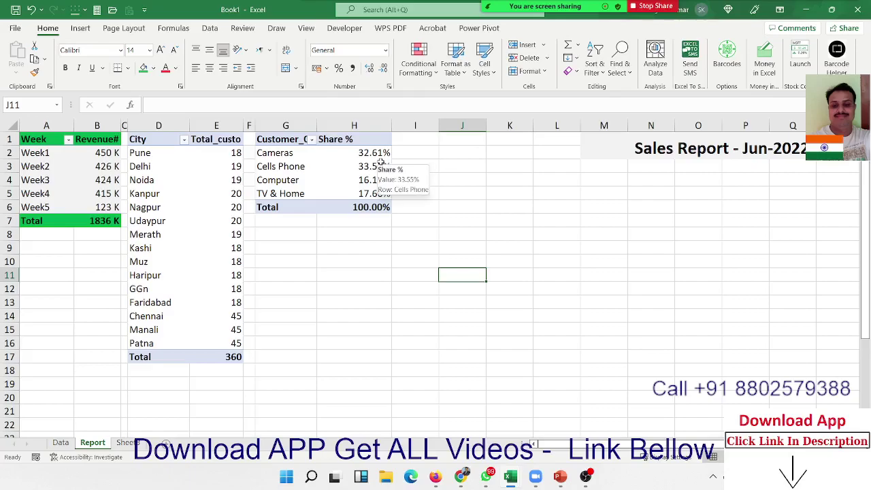
click(381, 165)
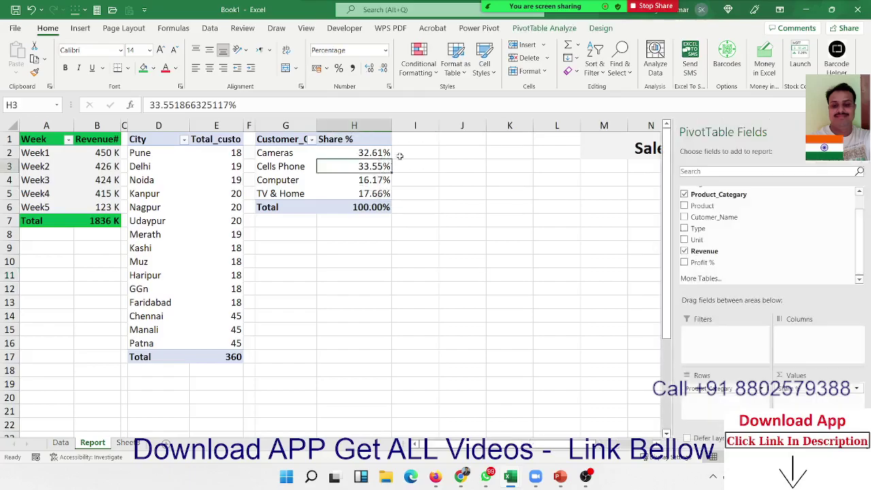
click(457, 147)
click(458, 140)
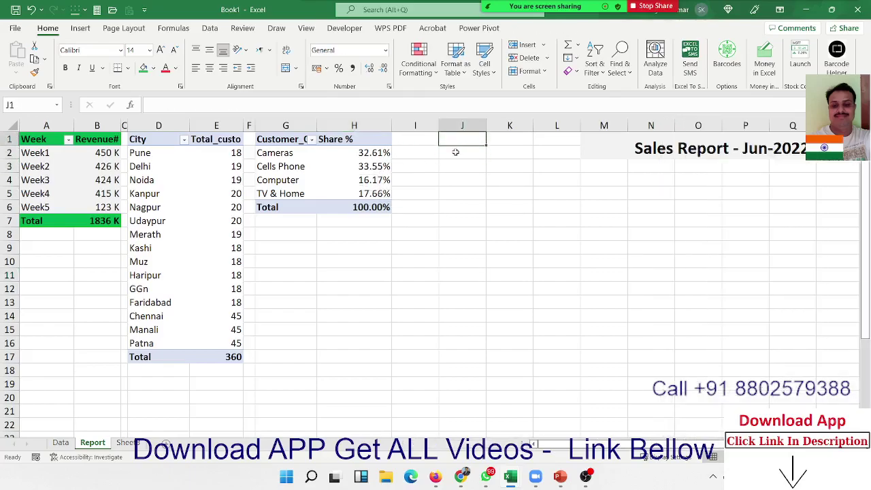
click(455, 152)
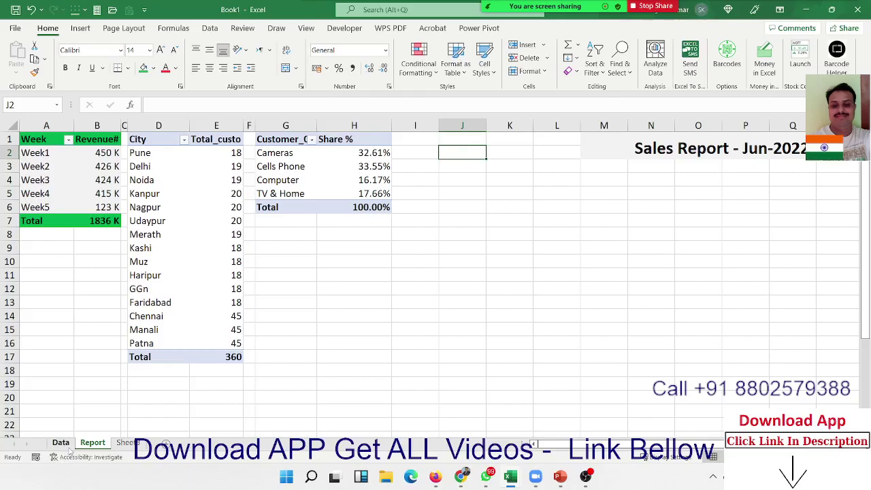
- On the Data sheet, select the full record range A1:I361
click(68, 444)
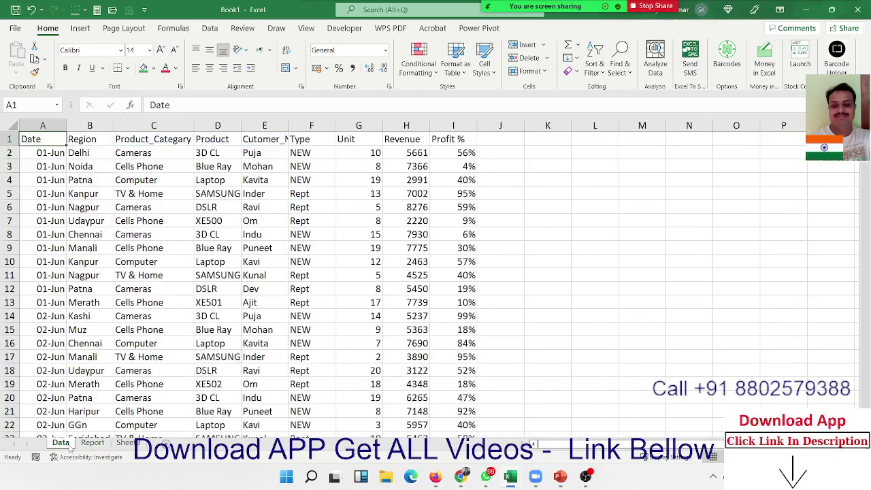
click(65, 152)
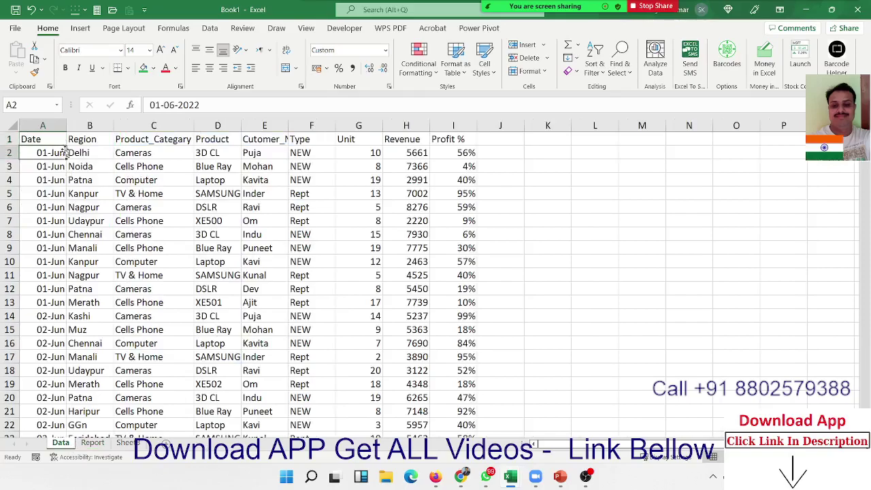
key(ctrl+Down)
key(Down)
key(Up)
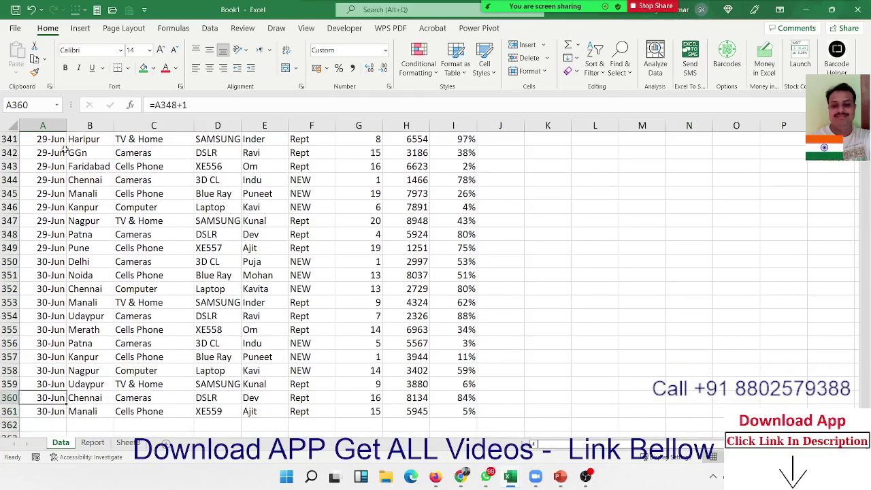
key(ctrl+Up)
key(ctrl+Down)
key(Down)
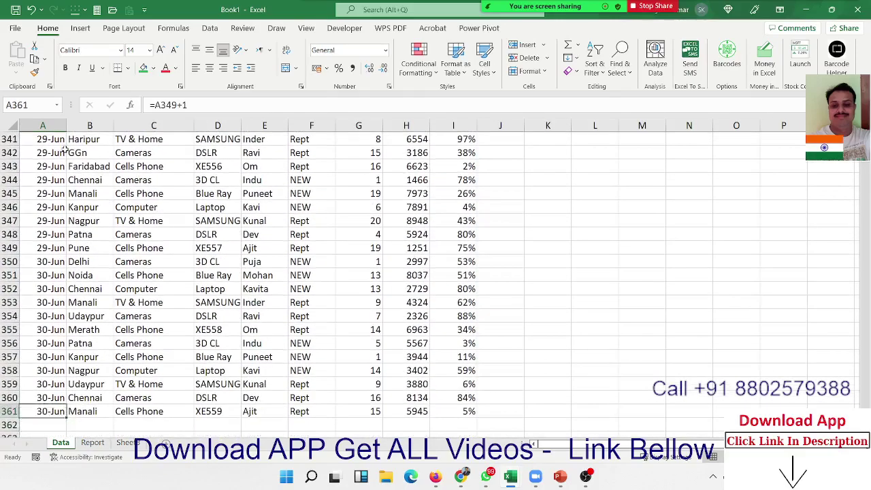
key(Up)
key(ctrl+Up)
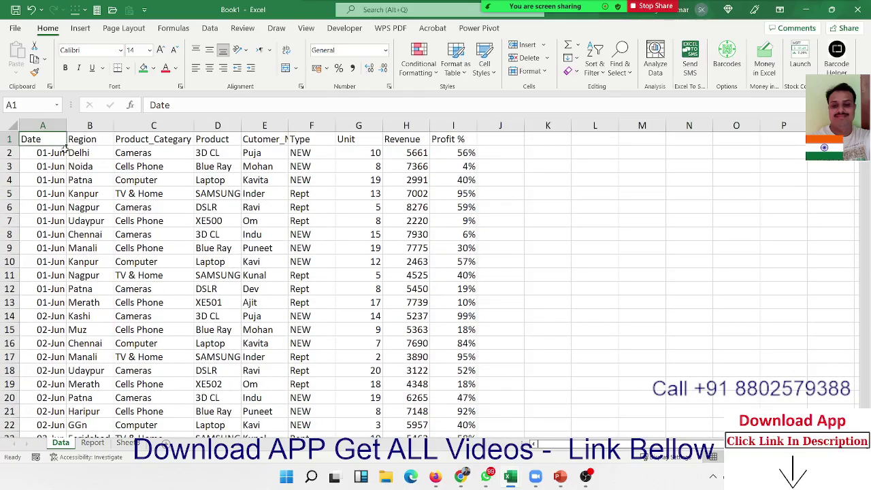
key(ctrl+shift+Right)
key(ctrl+shift+Down)
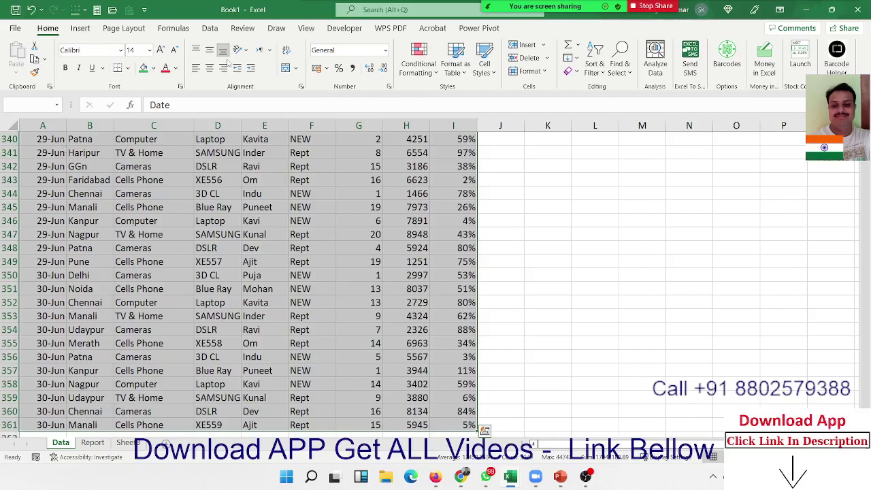
- Create an empty pivot table from that range at Report!$J$4
click(81, 27)
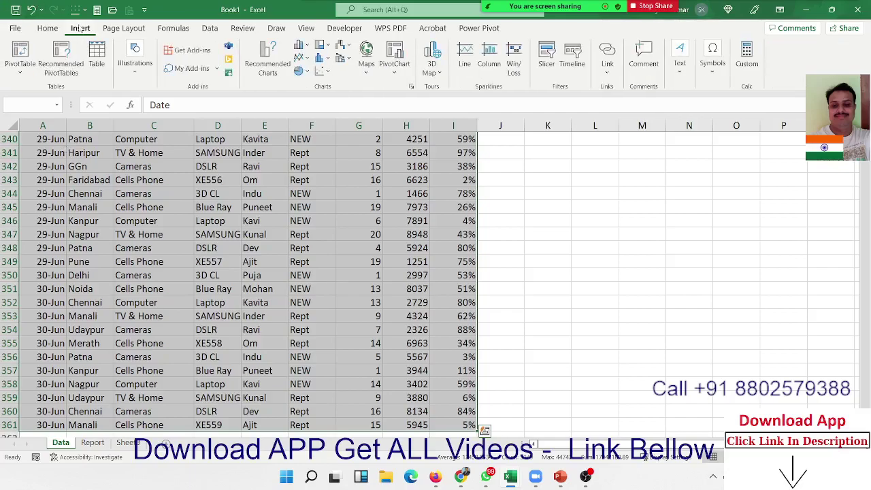
click(22, 53)
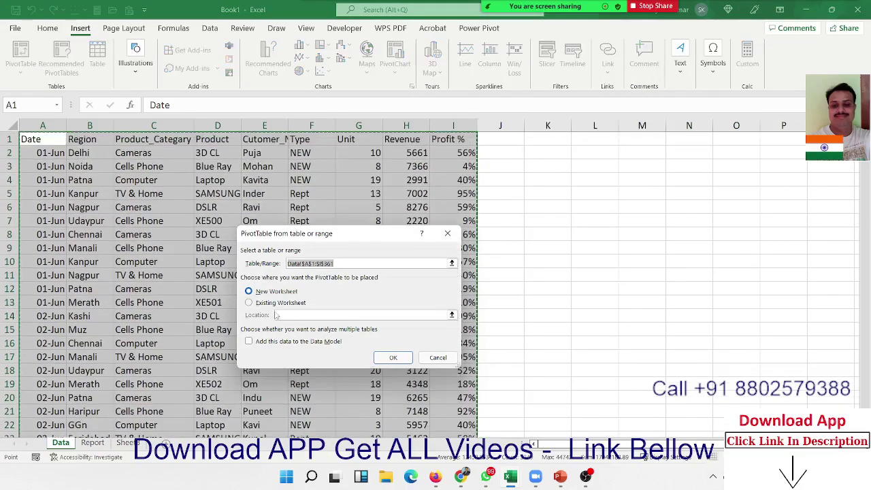
click(248, 302)
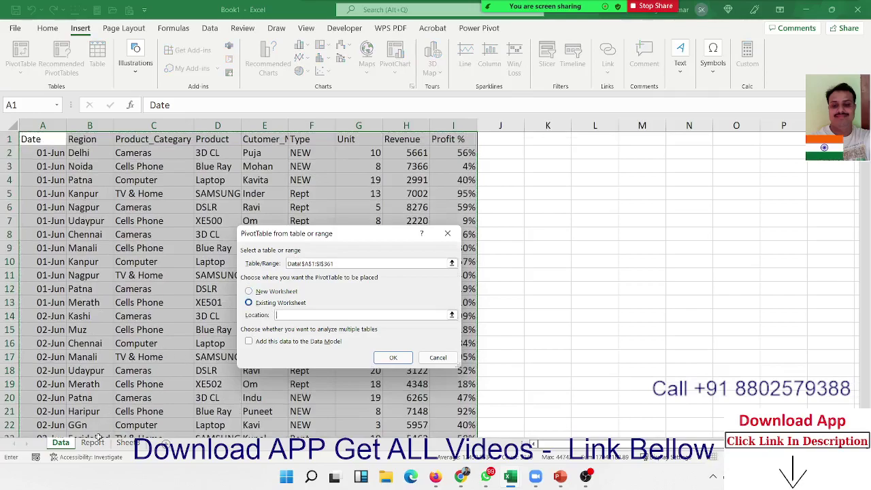
click(95, 442)
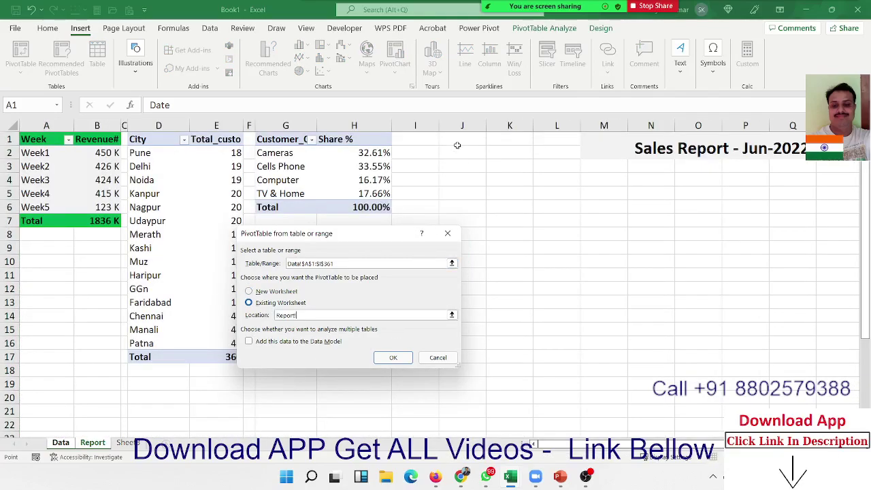
click(468, 182)
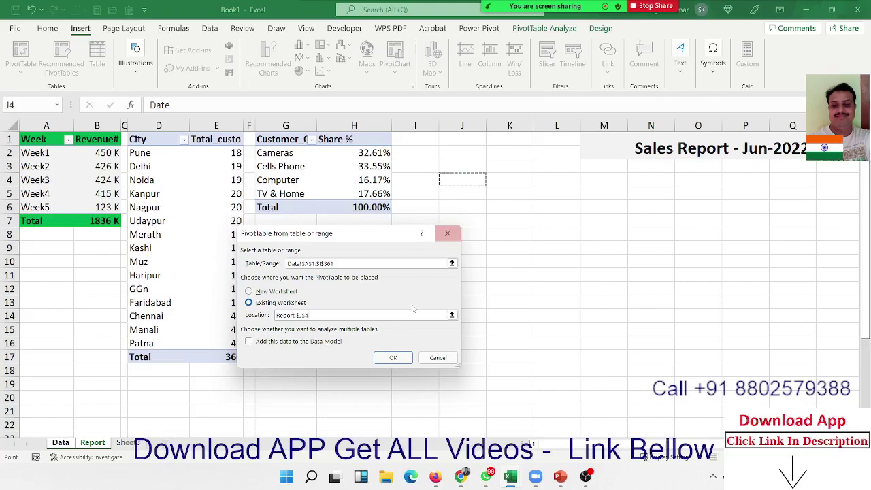
click(393, 357)
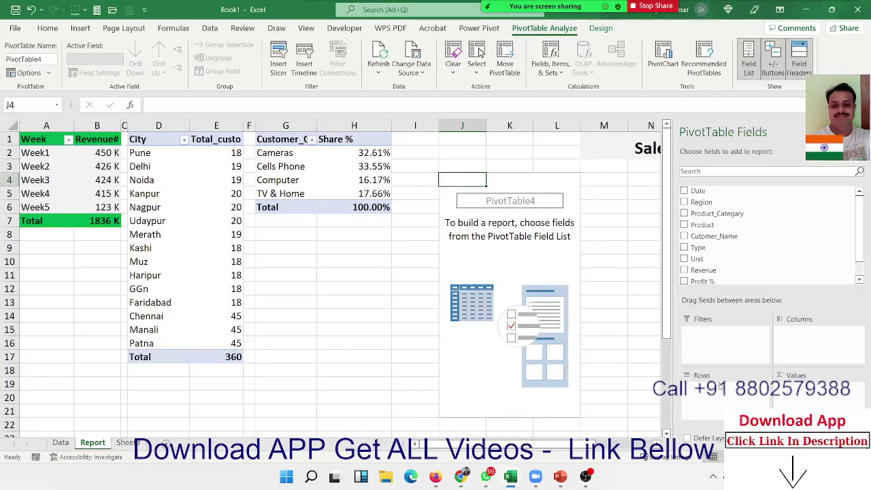
- Try Date rows grouped by months, then undo it, leaving the pivot empty
mouse_move(738, 192)
mouse_down()
mouse_move(769, 319)
mouse_move(701, 391)
mouse_up()
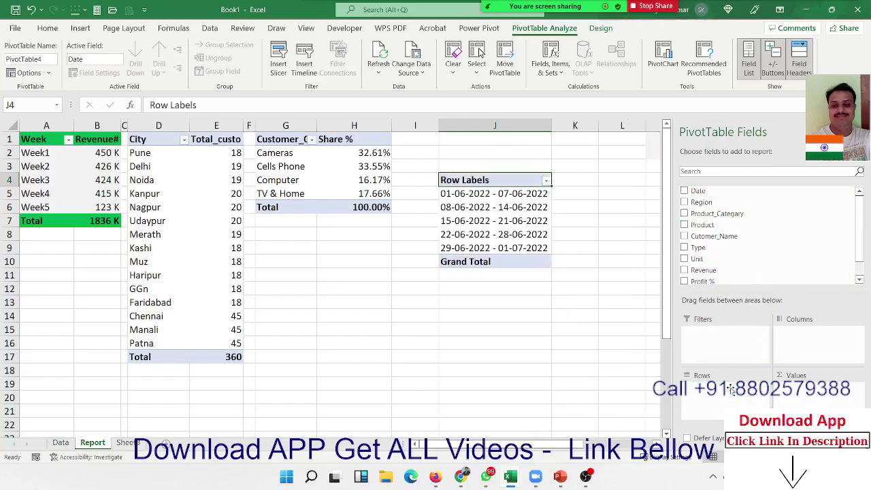
right_click(528, 212)
mouse_move(550, 283)
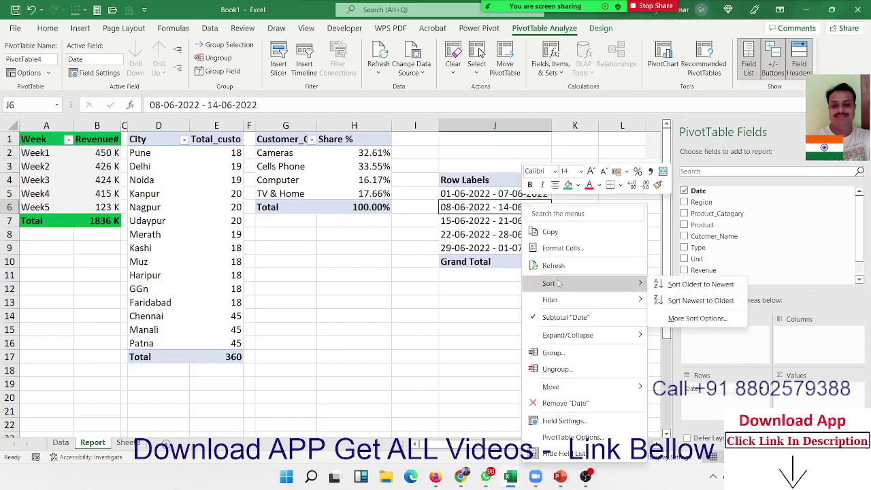
click(553, 352)
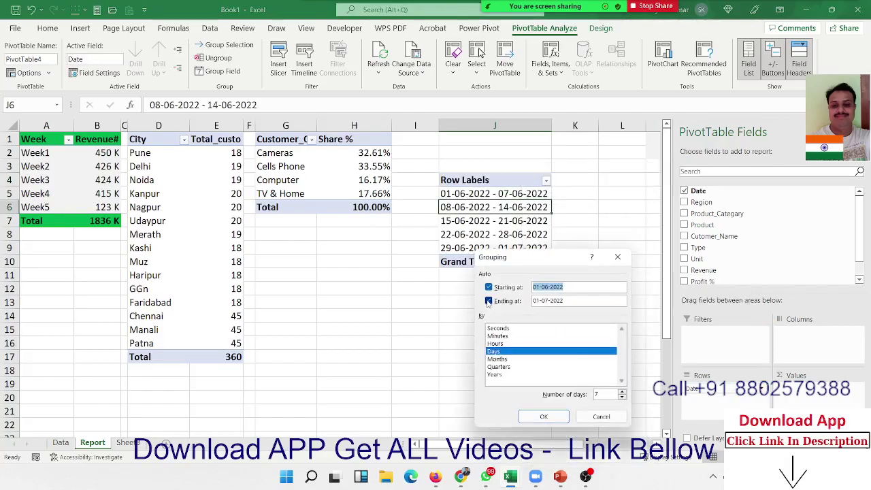
click(504, 358)
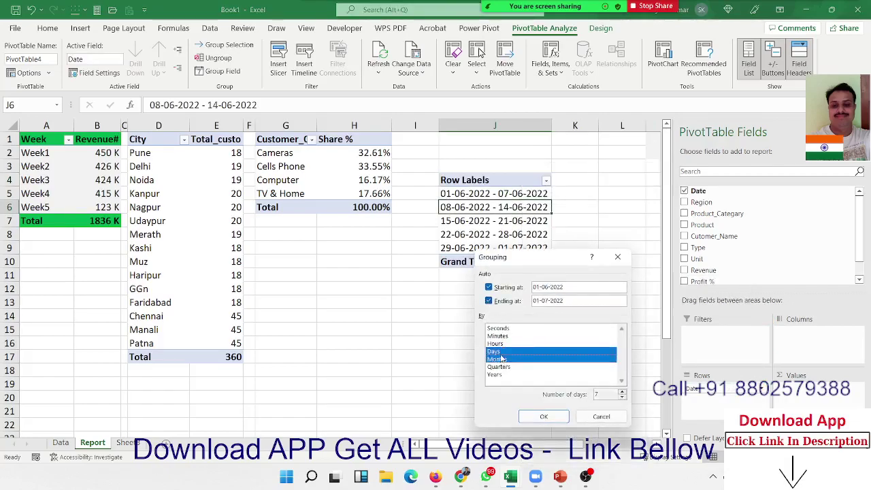
click(500, 351)
click(544, 417)
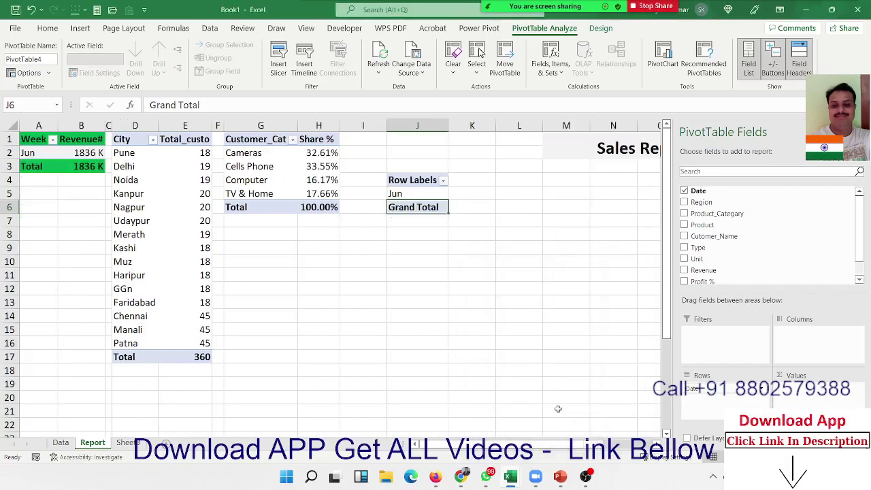
key(ctrl+z)
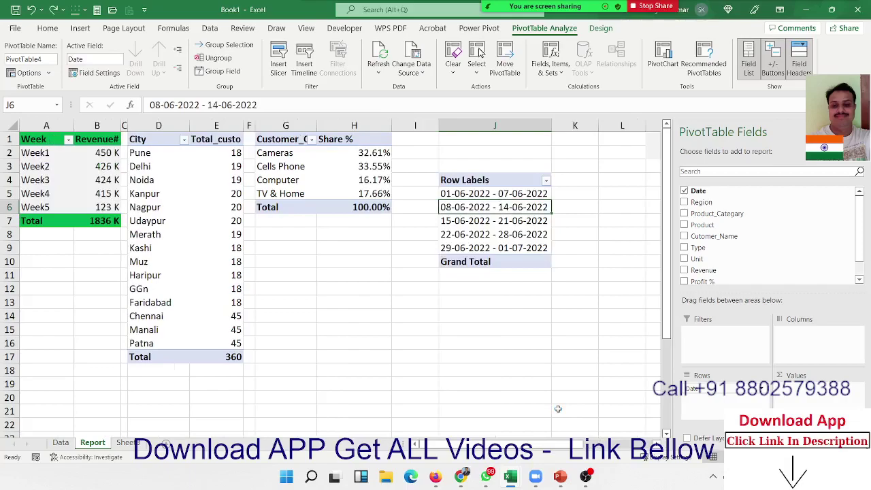
key(ctrl+z)
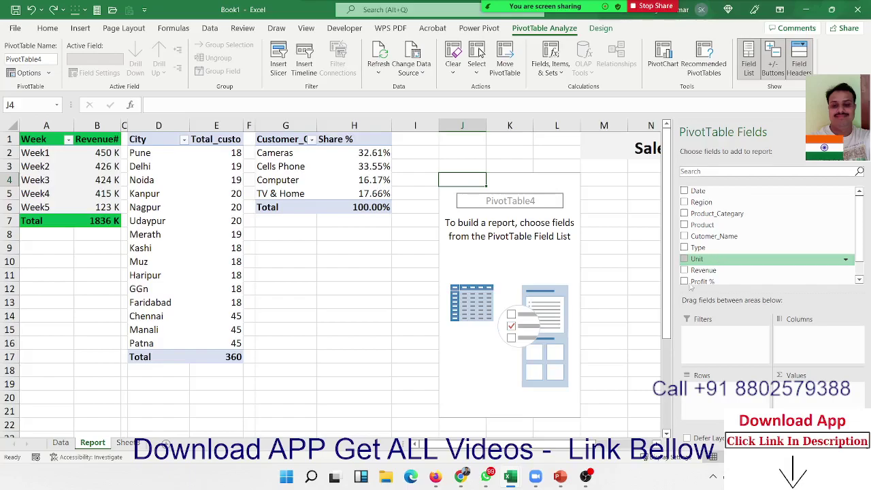
- On the Data sheet, add a Month header in J1 and fill =TEXT(A2,"MMM") down the column
click(61, 442)
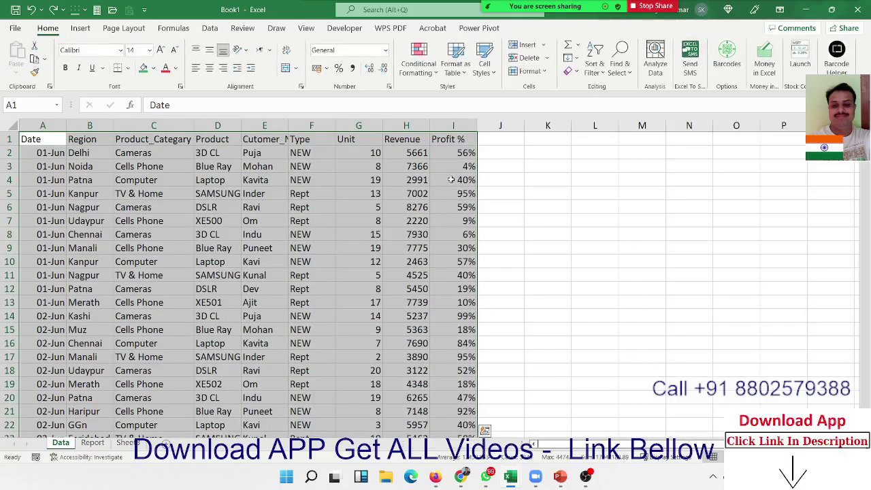
click(486, 141)
text(Mo)
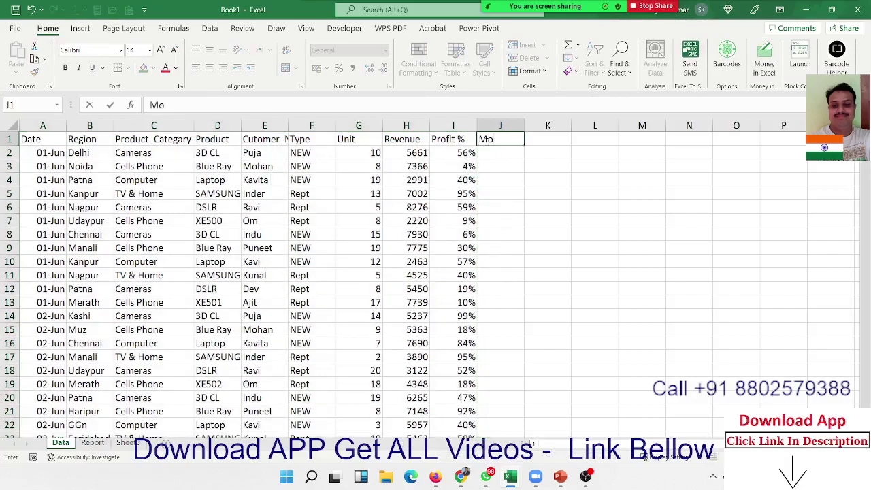
text(nth)
key(Return)
text(=te)
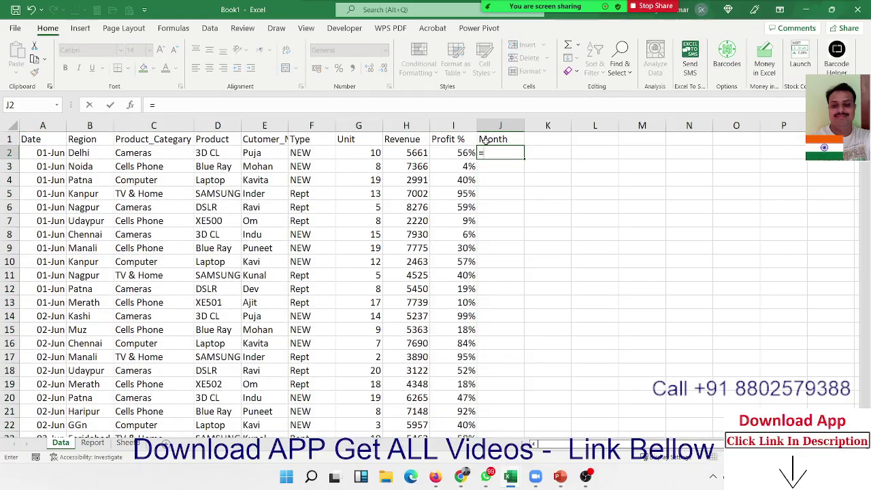
key(Down)
key(Up)
key(Tab)
key(Left)
key(Left)
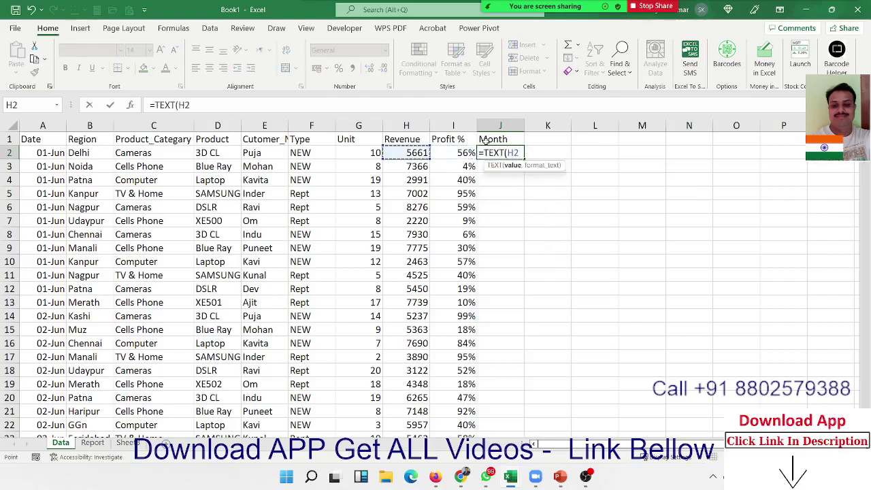
key(Left)
key(Left)
key(Left)
key(Left)
key(Left)
key(Left)
text(,)
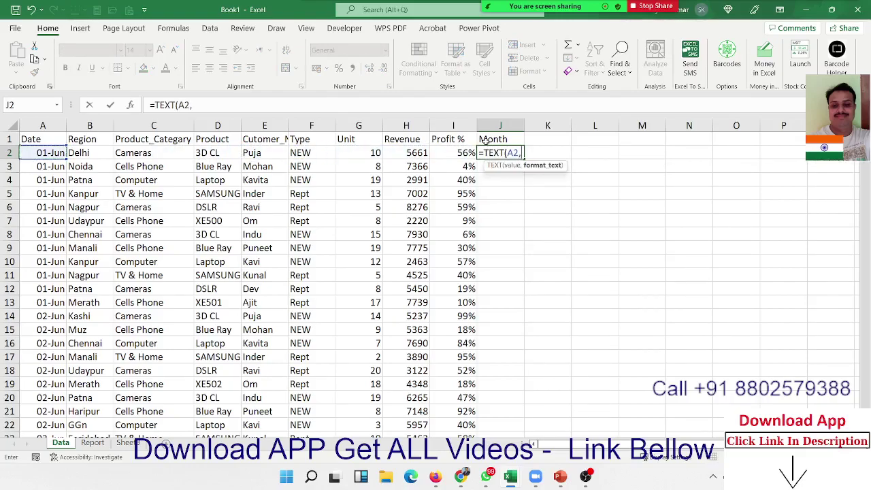
text(DDD)
key(BackSpace)
key(BackSpace)
key(BackSpace)
text(MMM)
text("))
key(Return)
key(Up)
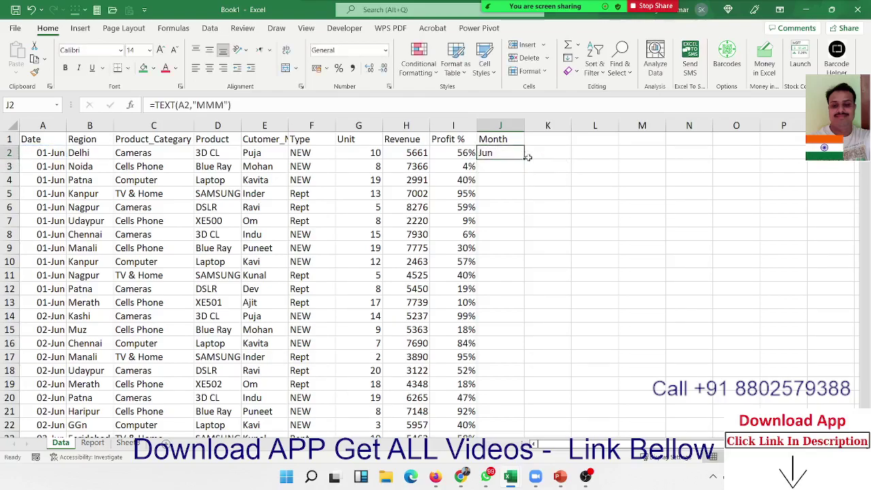
double_click(524, 159)
- Select the full data range, cancel the pivot setup, and delete the leftover empty pivot on Report
key(ctrl+Up)
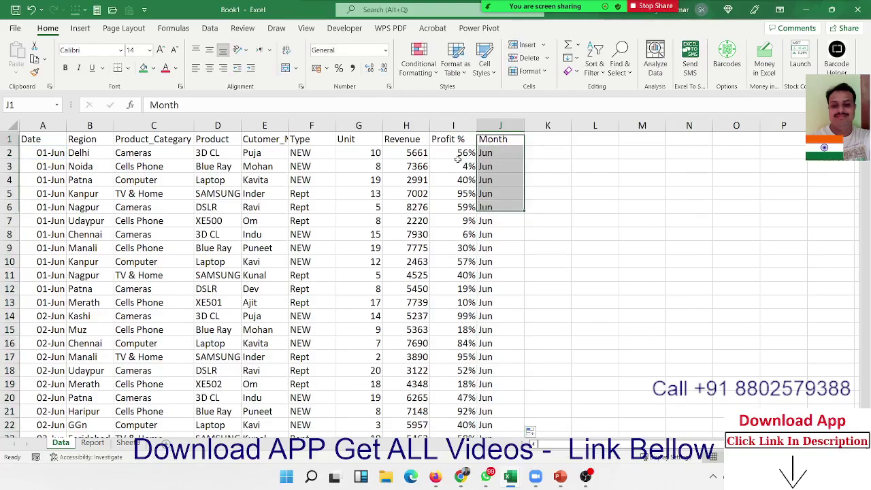
key(ctrl+Left)
key(ctrl+shift+Right)
key(ctrl+shift+Down)
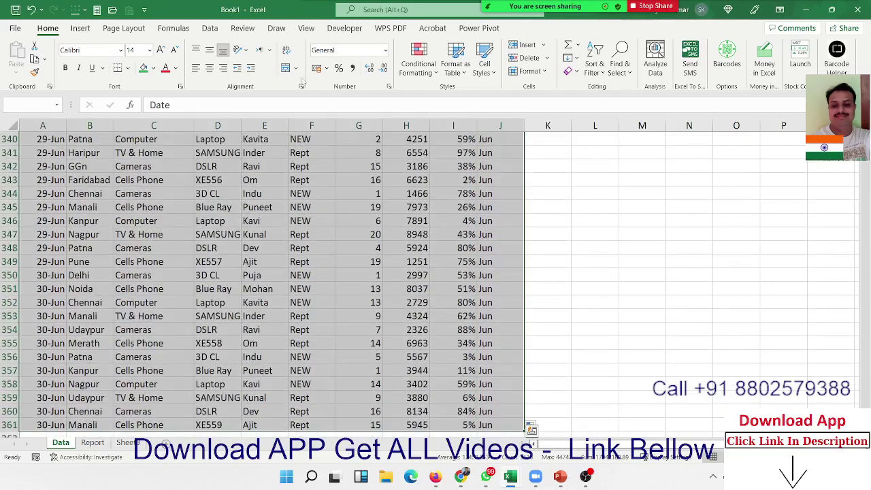
click(79, 28)
click(20, 52)
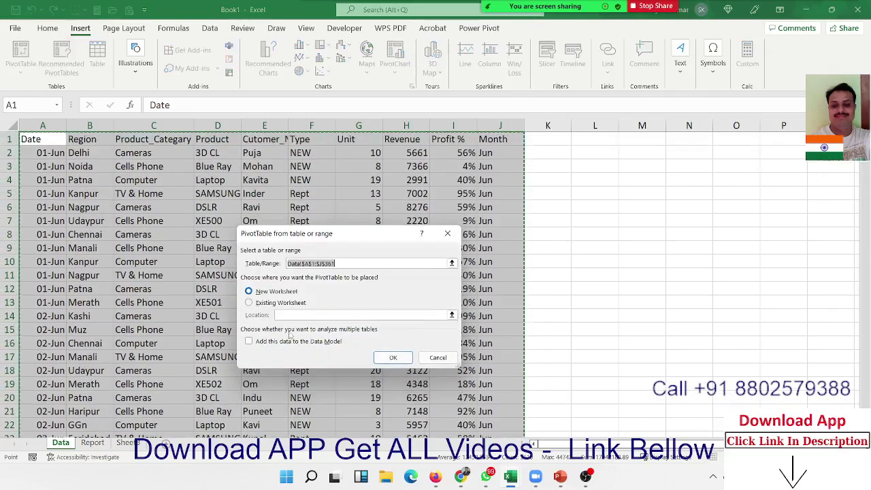
click(248, 303)
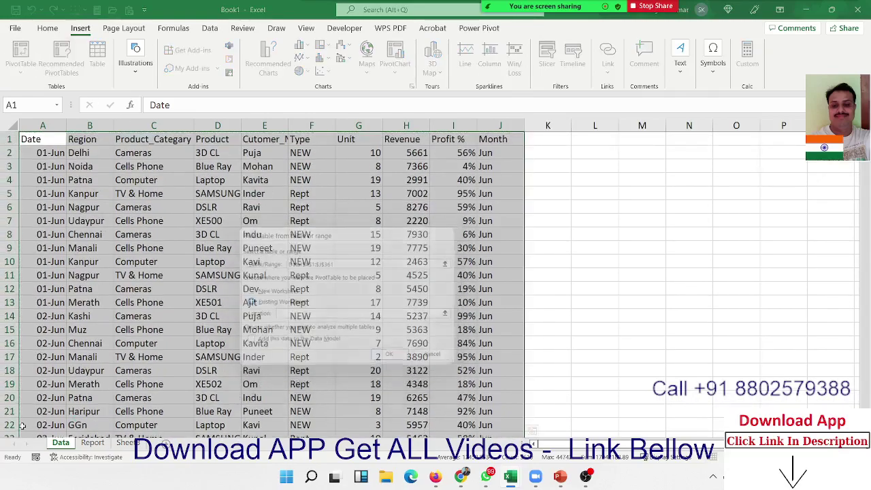
click(438, 357)
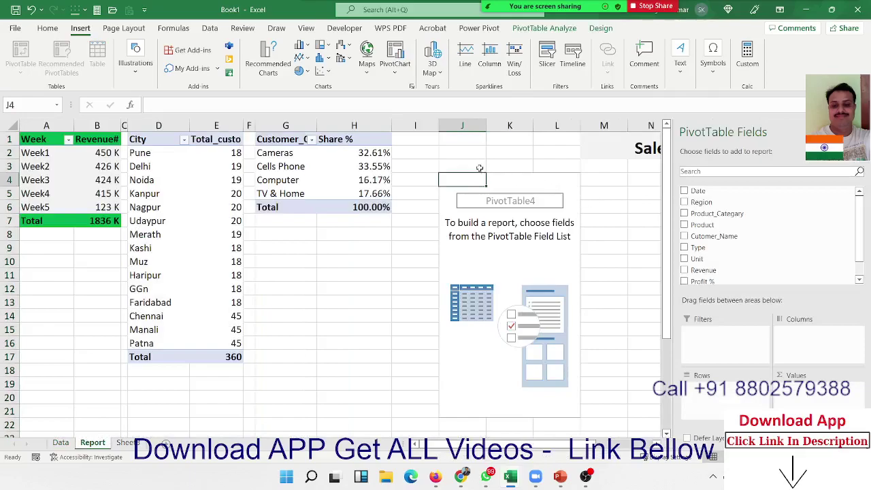
click(476, 166)
drag(476, 166, 550, 424)
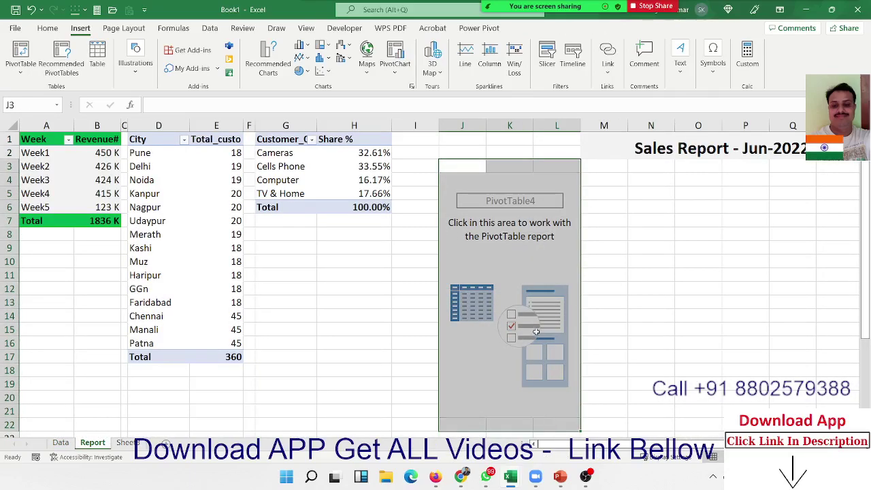
key(Delete)
click(459, 230)
- Create a pivot at Report!J5 with Month in Rows and Sum of Unit in Values (Jun 3778)
click(59, 442)
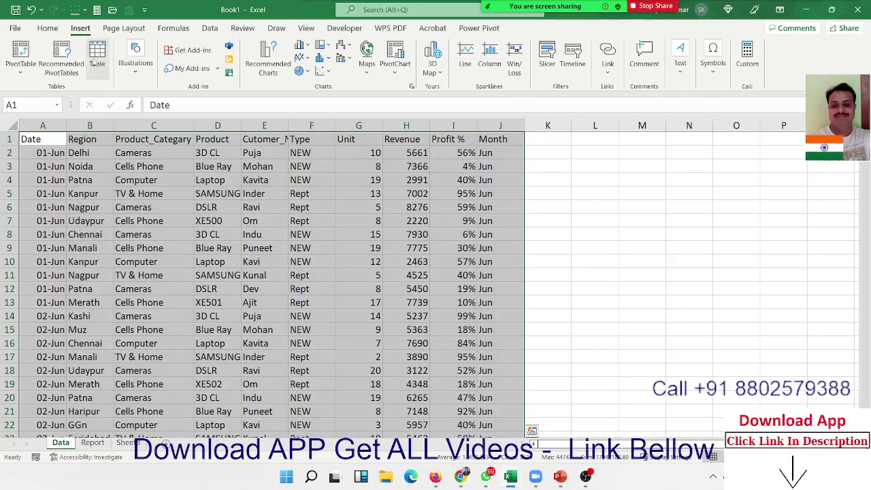
click(17, 55)
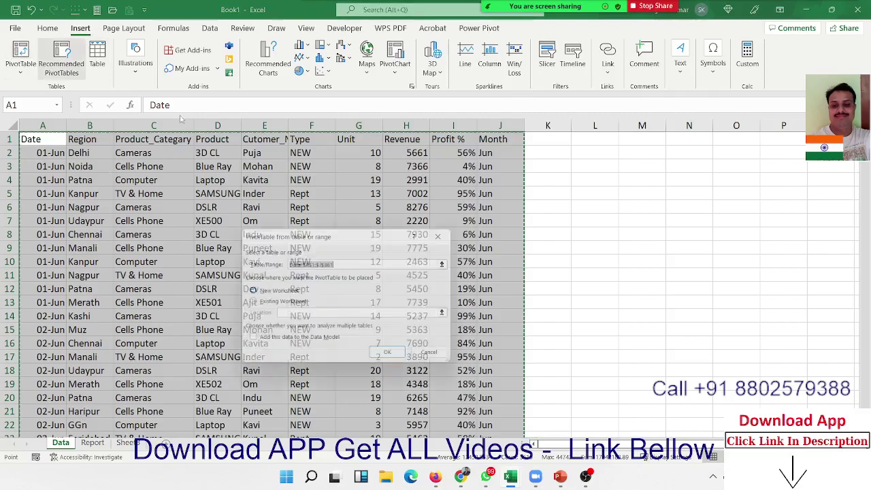
key(alt+e)
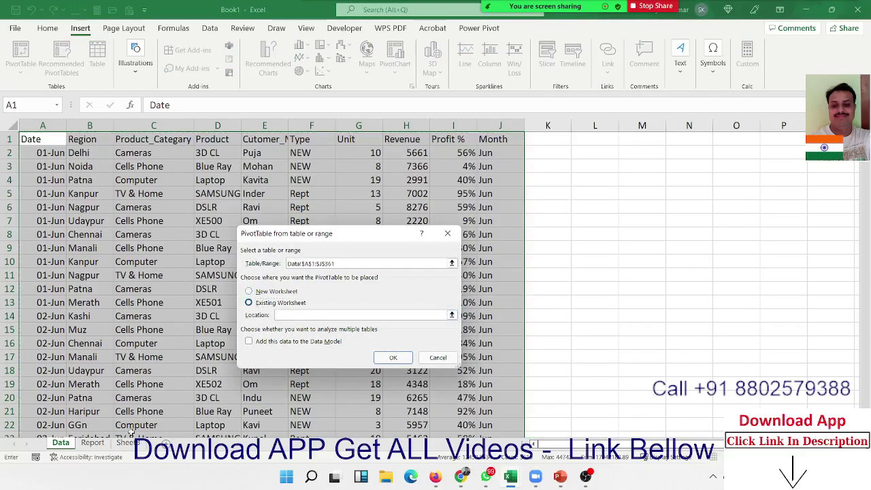
click(93, 442)
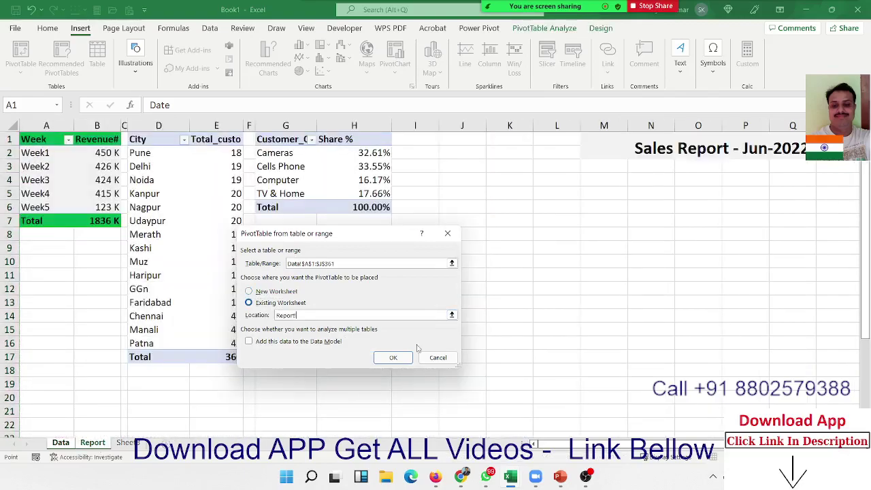
click(481, 198)
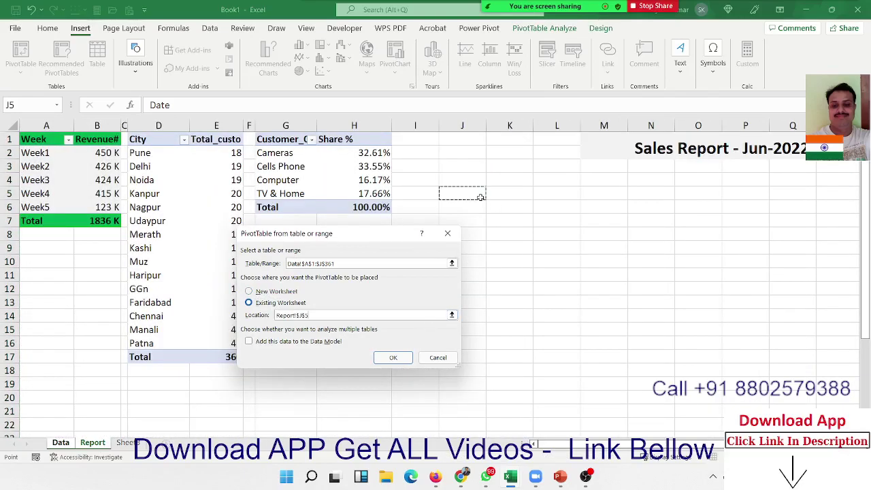
click(396, 358)
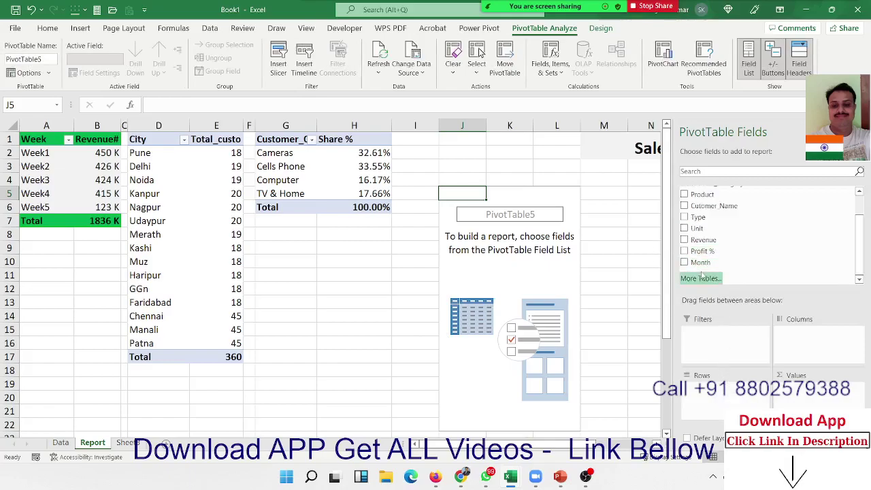
drag(713, 266, 716, 398)
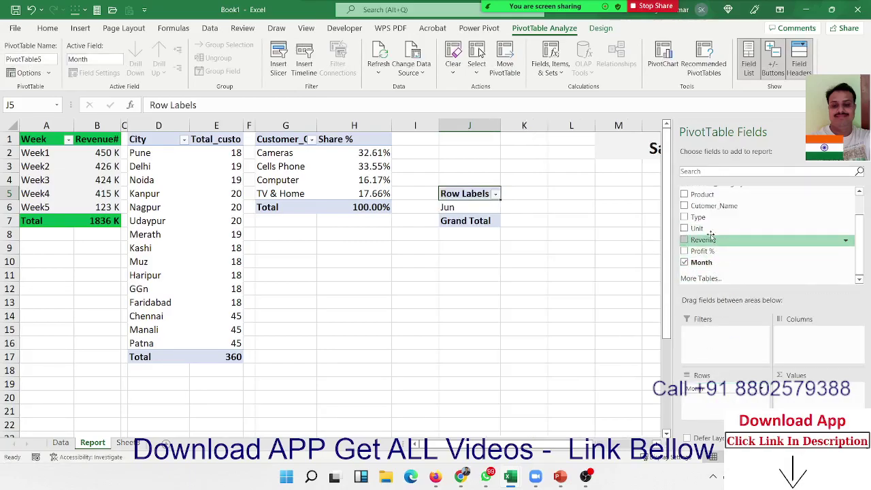
drag(719, 229, 826, 397)
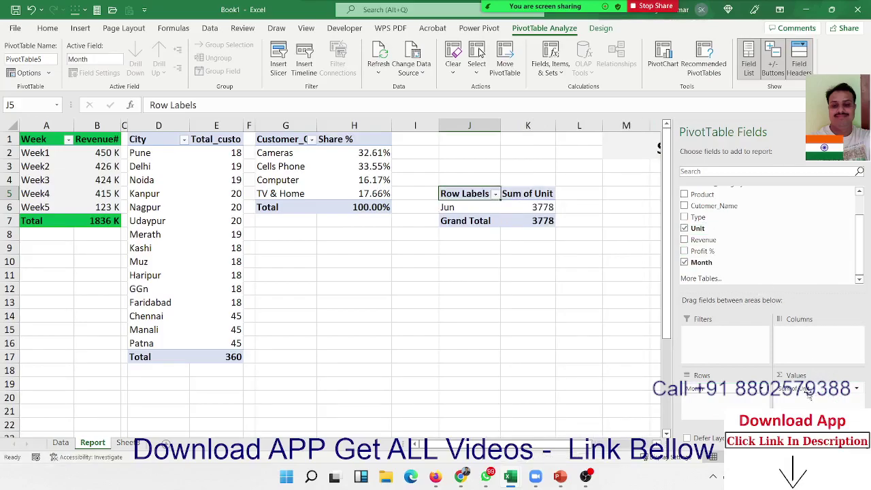
click(534, 195)
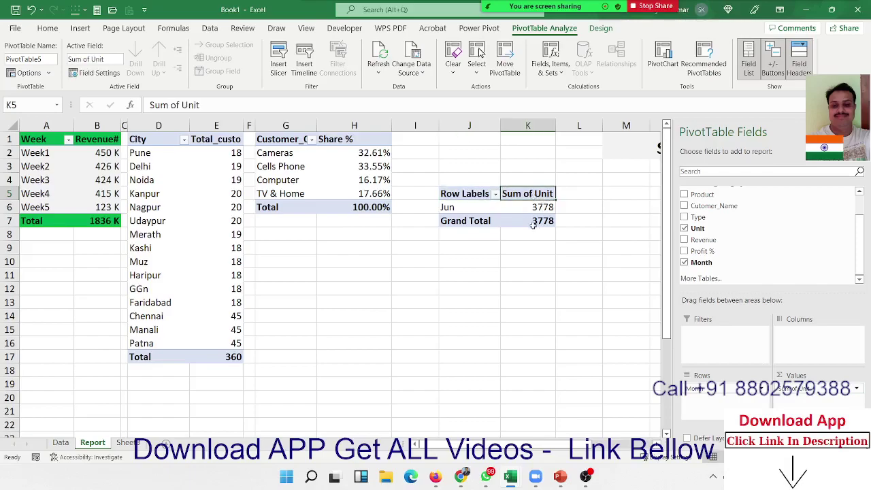
click(543, 219)
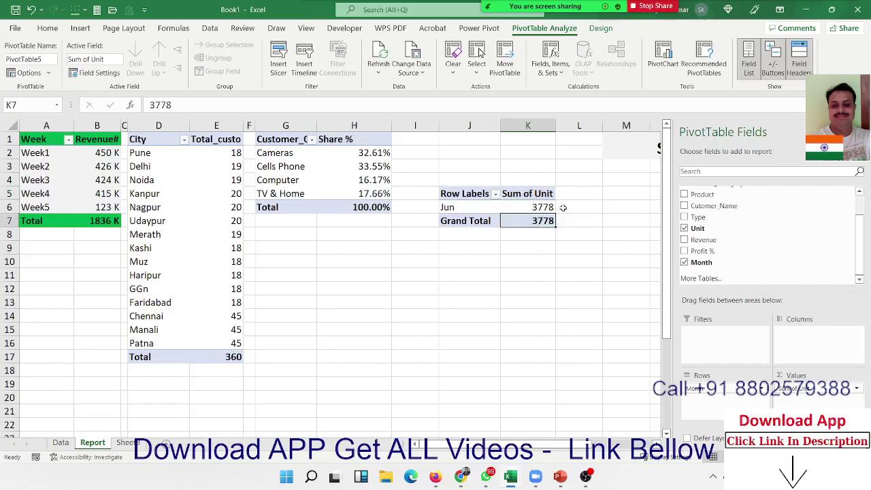
key(Up)
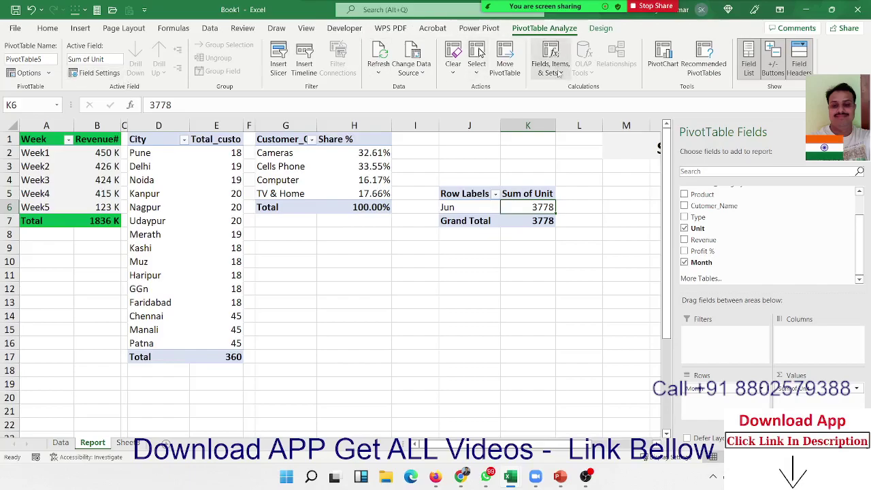
- Add a calculated field named May with formula =4000, giving a Sum of May column of 4000
click(558, 72)
click(571, 89)
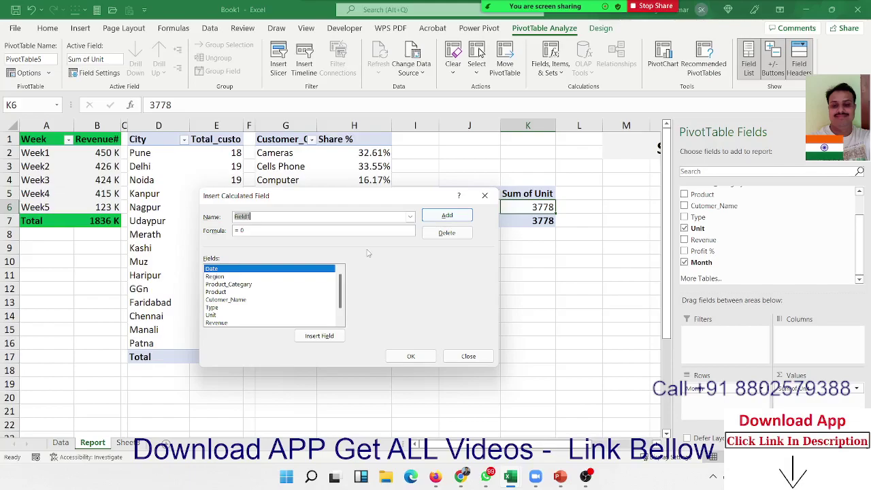
text(m)
key(BackSpace)
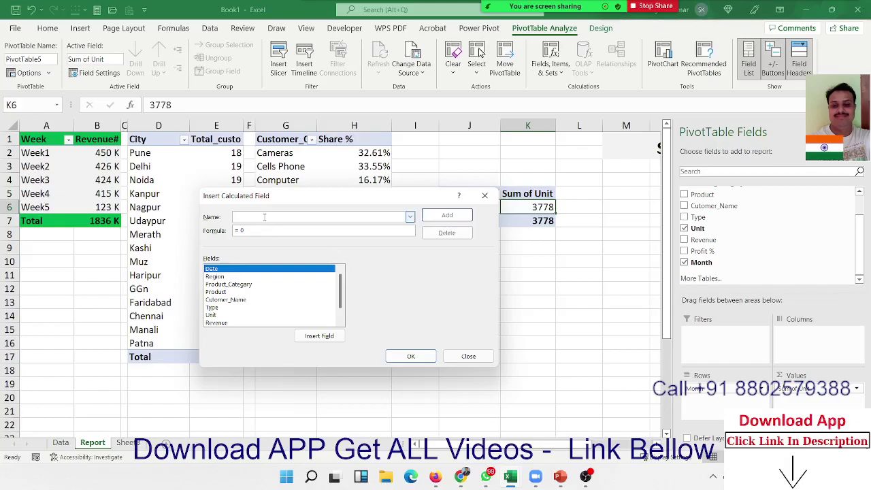
text(May)
click(259, 229)
text(4000)
click(447, 215)
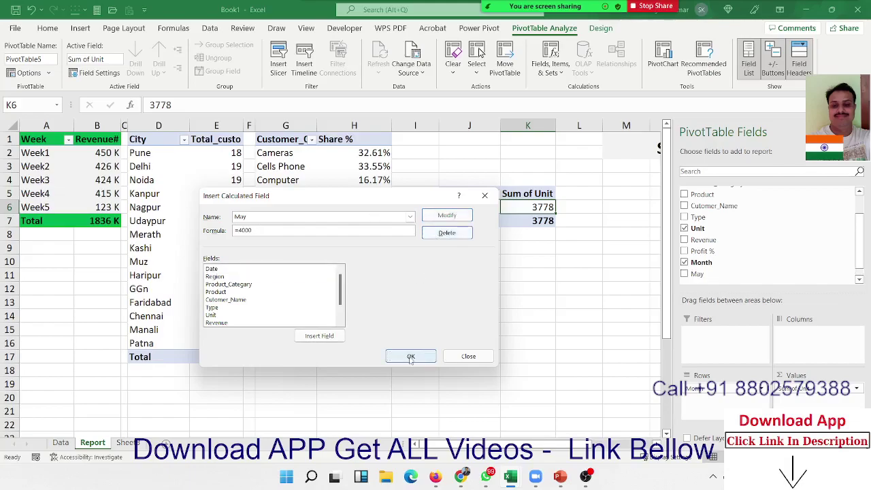
click(410, 354)
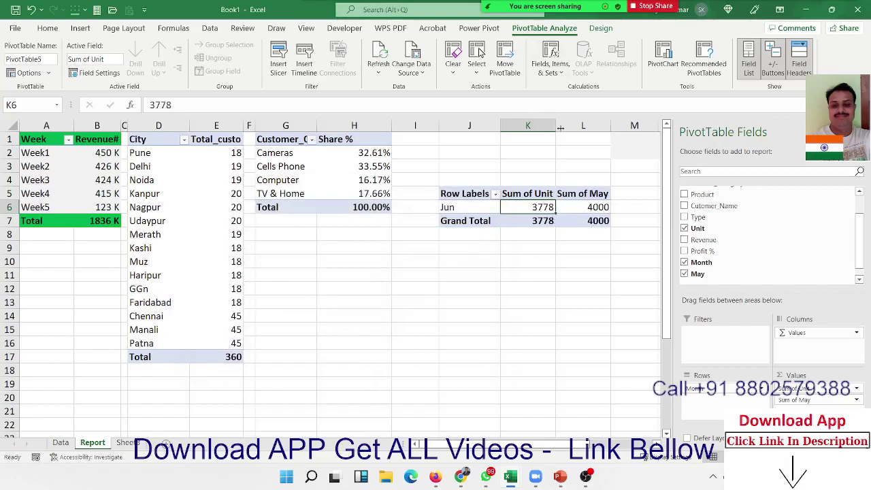
- Start another calculated field and name it Dif%
click(552, 80)
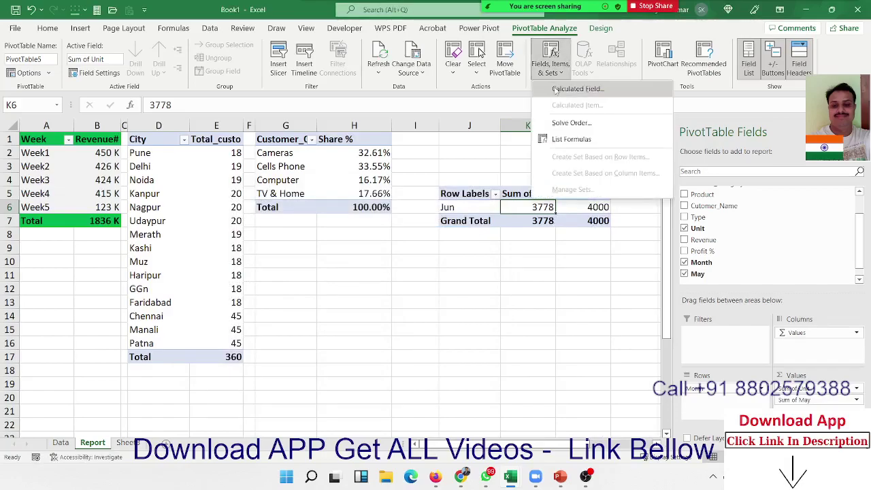
click(556, 86)
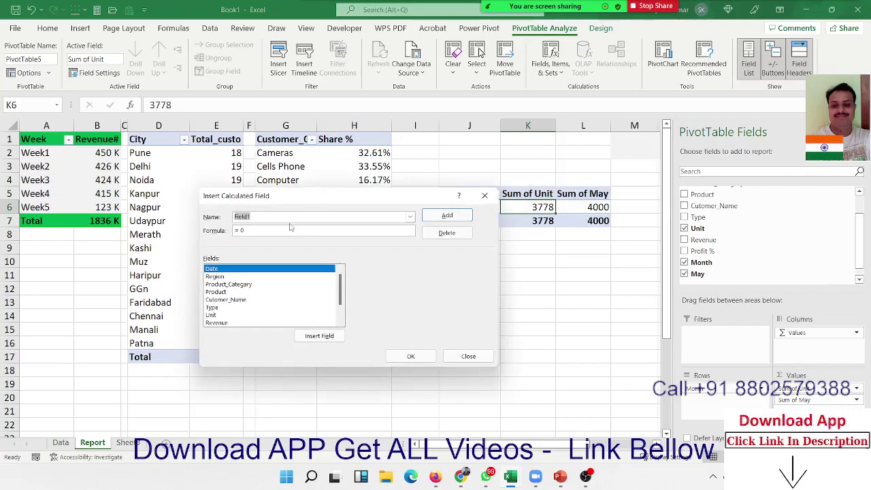
click(286, 216)
drag(286, 216, 136, 211)
text(Dif%)
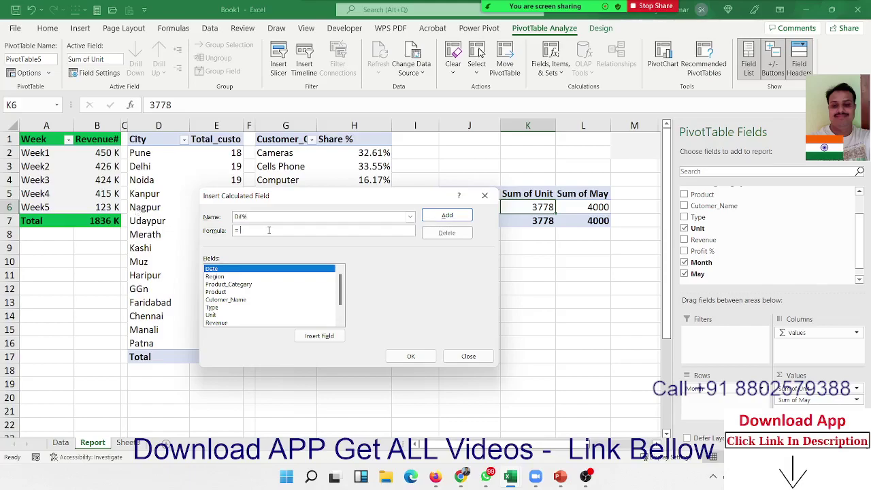
- Build the formula =(Unit-May)/May from the field list and add it to the pivot
scroll(251, 285, down, 1)
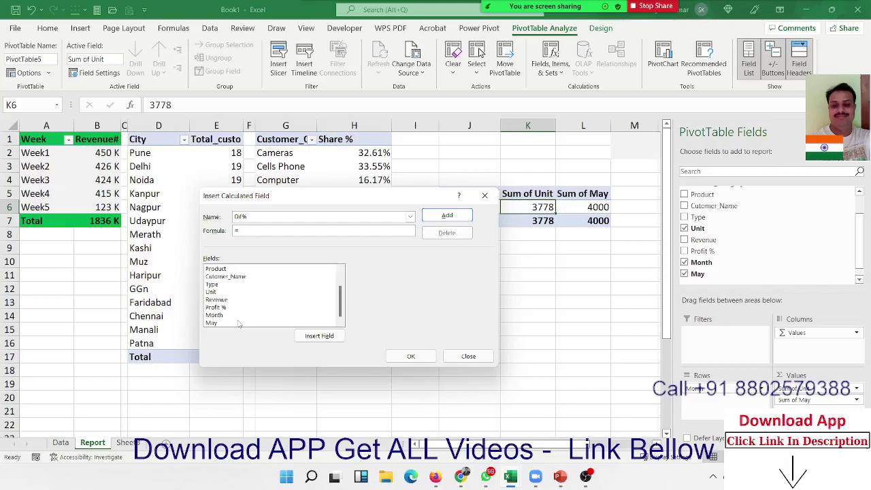
click(232, 316)
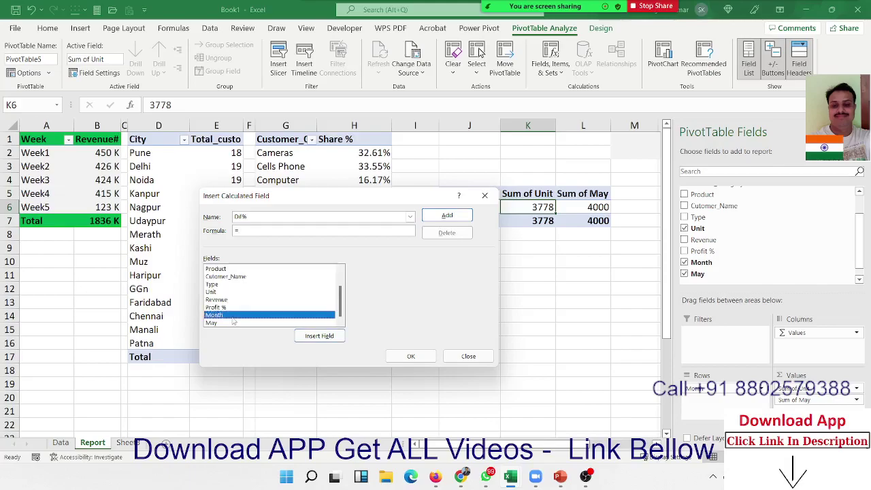
scroll(233, 321, up, 1)
double_click(234, 315)
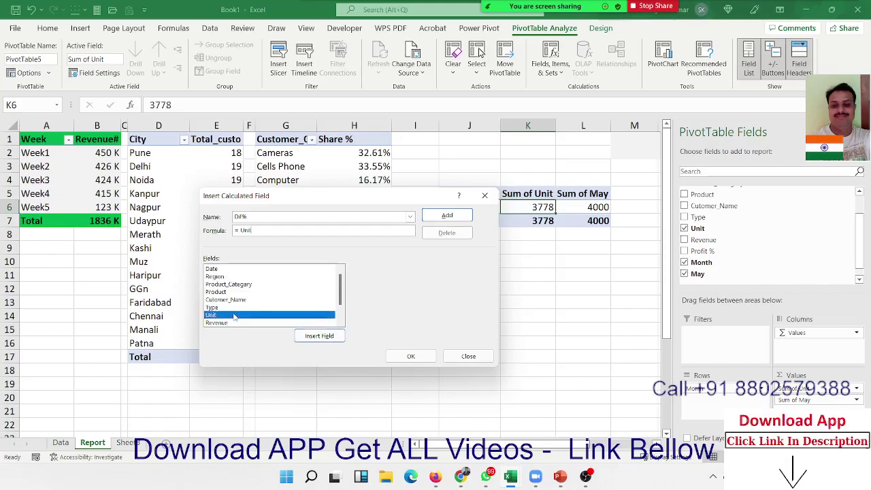
text(-)
scroll(235, 317, down, 1)
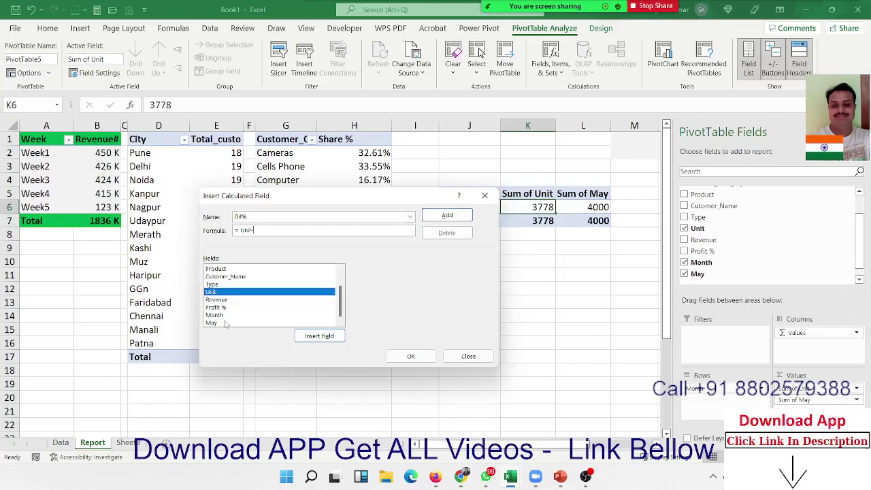
click(224, 324)
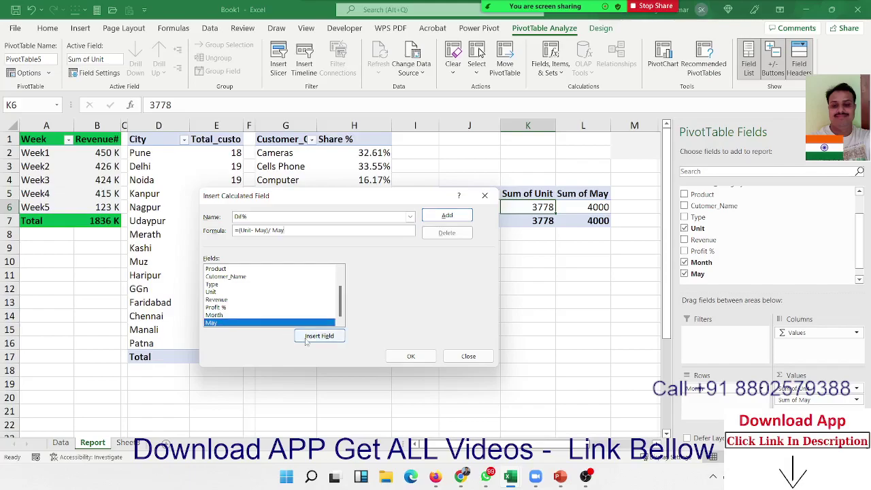
click(447, 215)
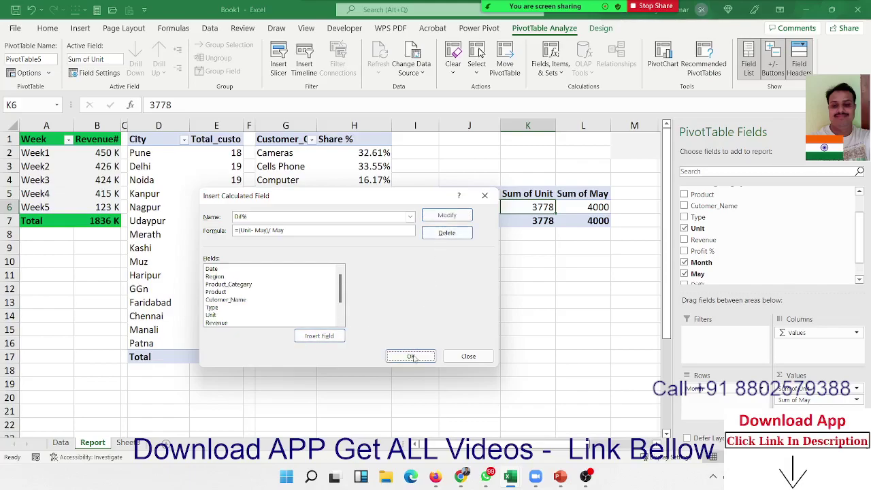
click(411, 356)
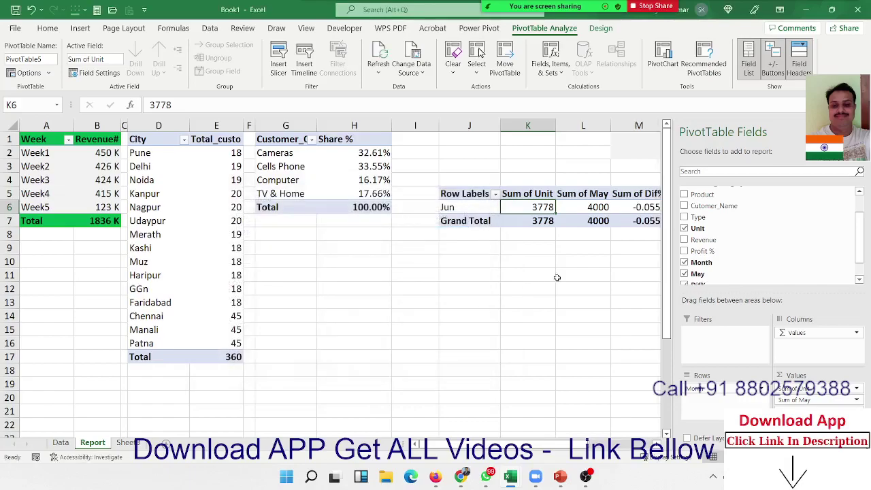
- Format Sum of Dif% as a two-decimal percentage (-5.55%) and close the PivotTable field list
click(623, 212)
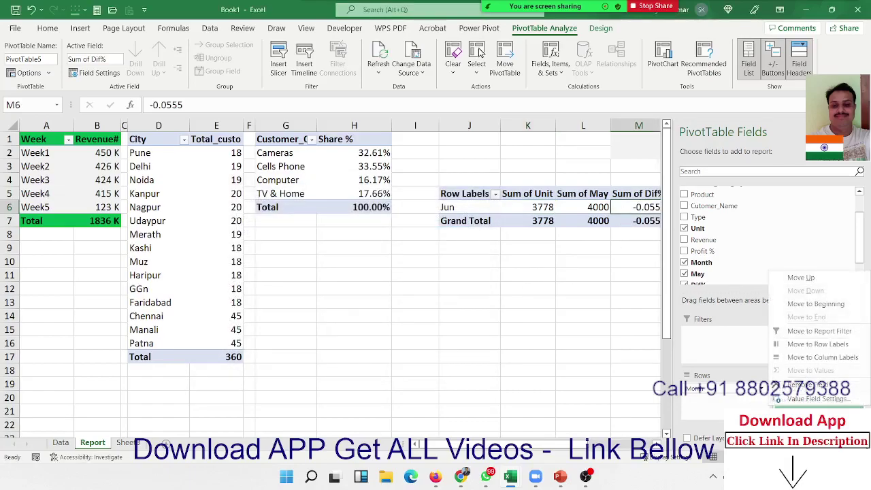
click(854, 411)
click(849, 401)
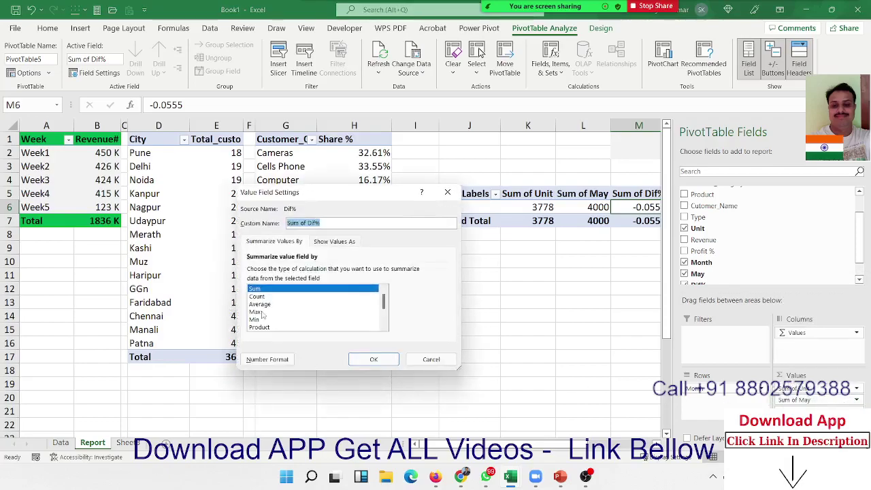
click(267, 359)
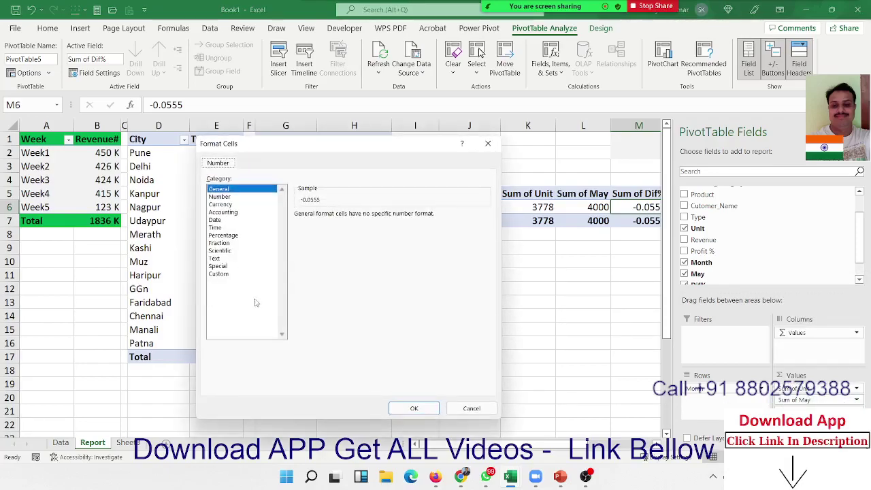
click(229, 243)
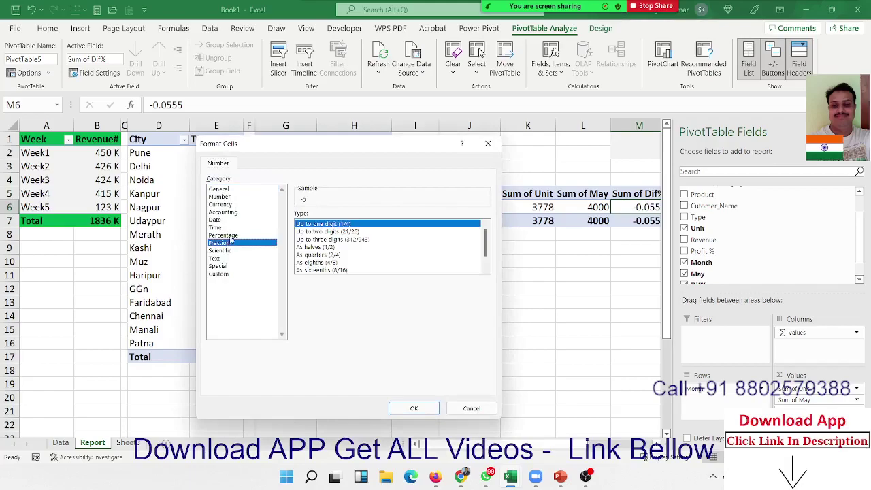
click(244, 236)
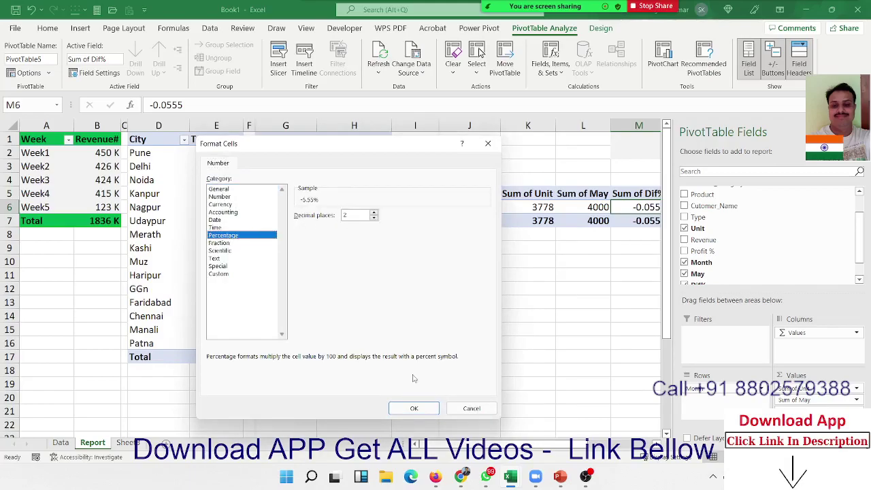
click(413, 408)
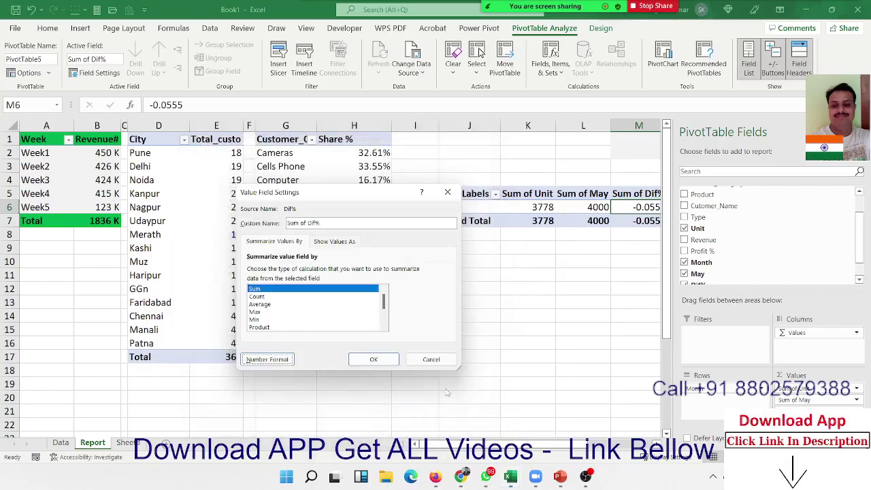
click(373, 360)
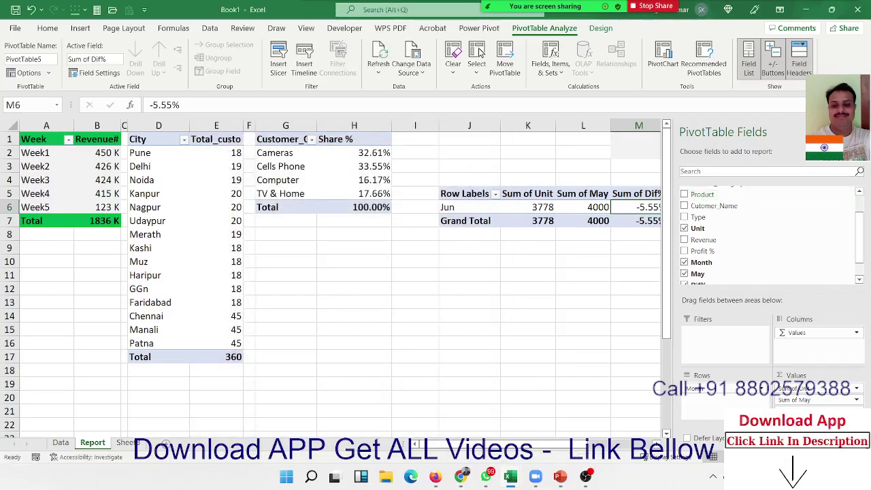
click(748, 61)
click(632, 250)
click(528, 193)
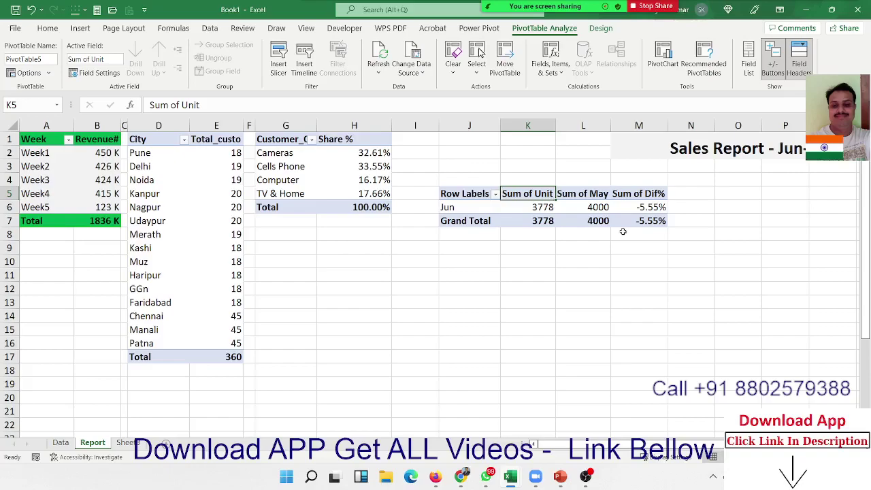
- Rename the Row Labels header to Month
key(Left)
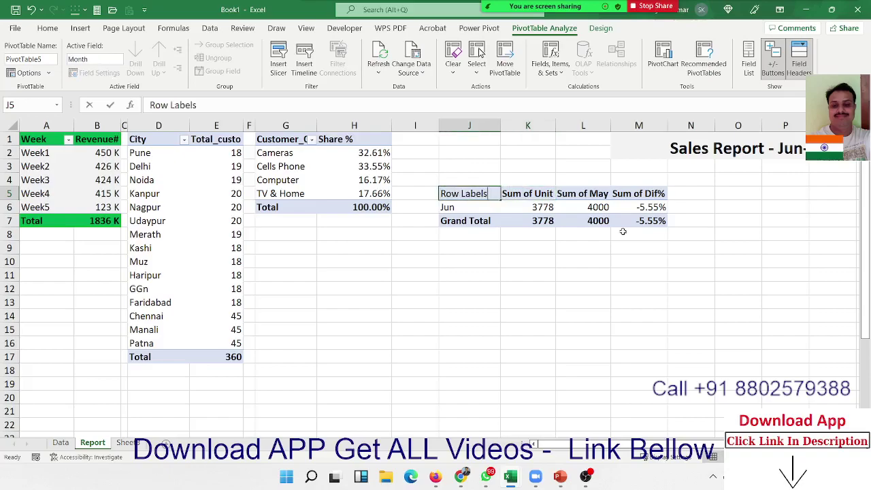
text(Monrh)
key(BackSpace)
key(BackSpace)
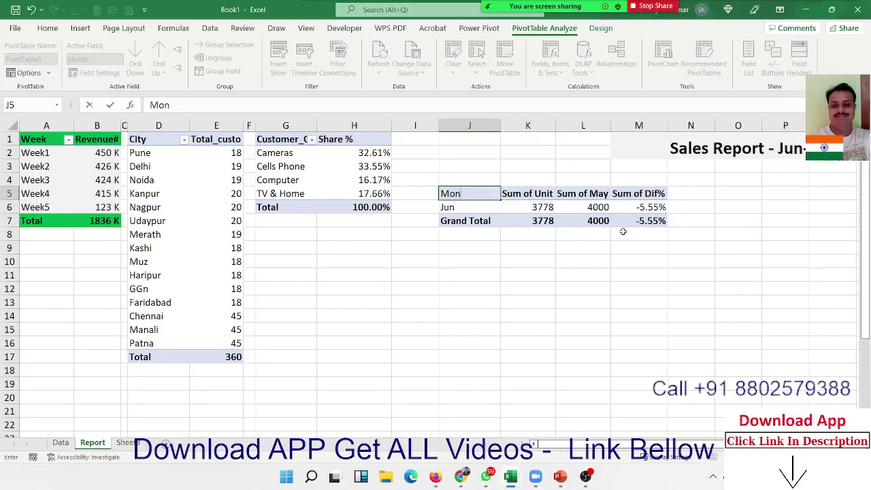
text(h)
key(Return)
key(Up)
key(Right)
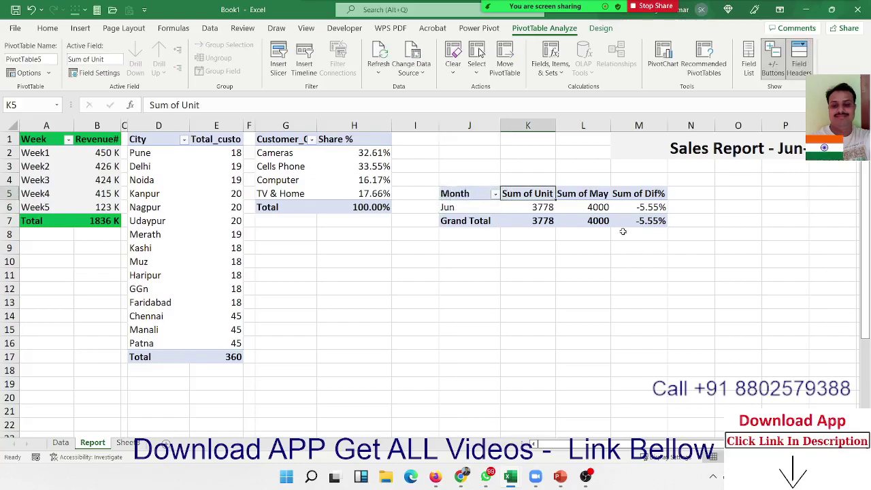
- Rename the value headers to Jun, May and Gr %, dismissing the duplicate-name warning
text(Pay)
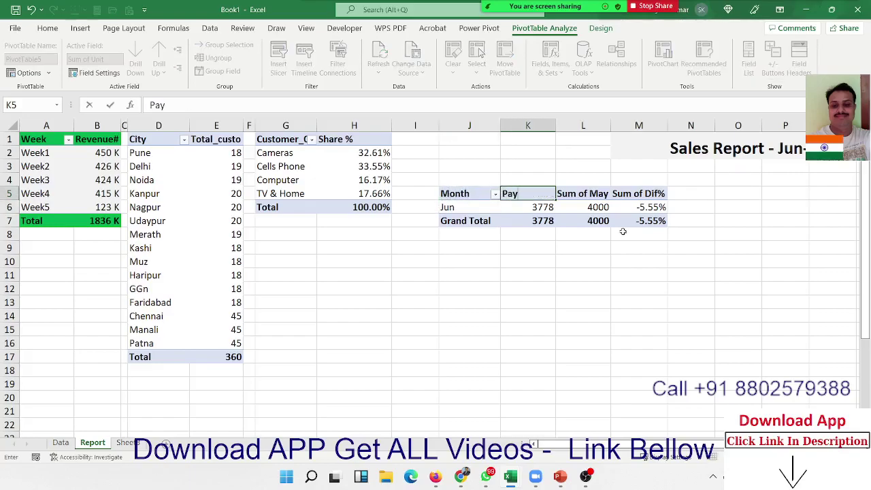
key(Escape)
text(Jun)
key(Tab)
text(M)
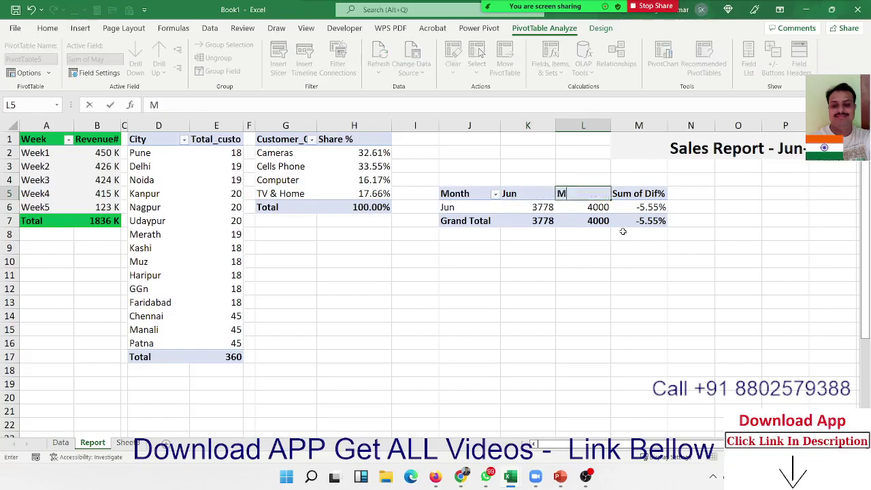
text(ay)
key(Tab)
key(Return)
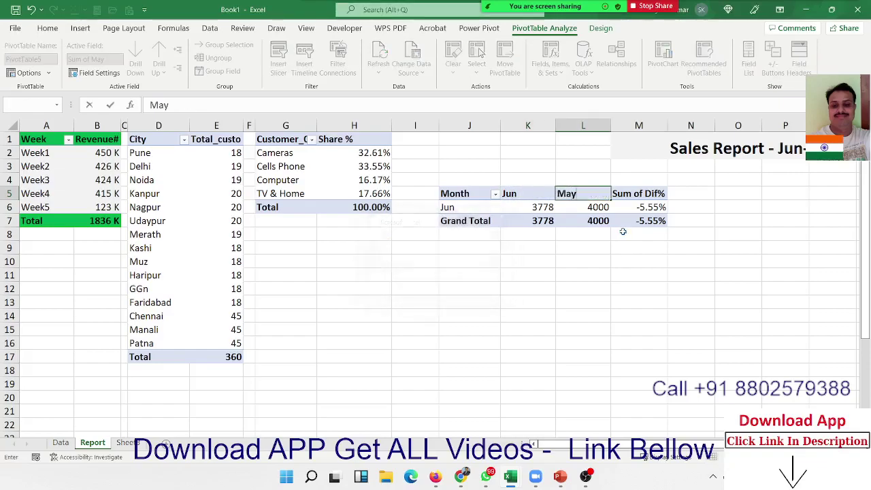
key(Left)
key(Right)
key(Right)
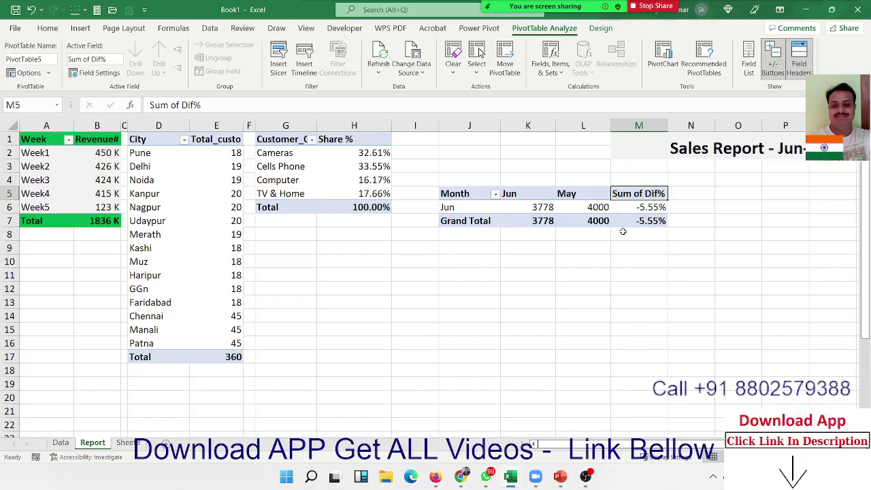
text(%)
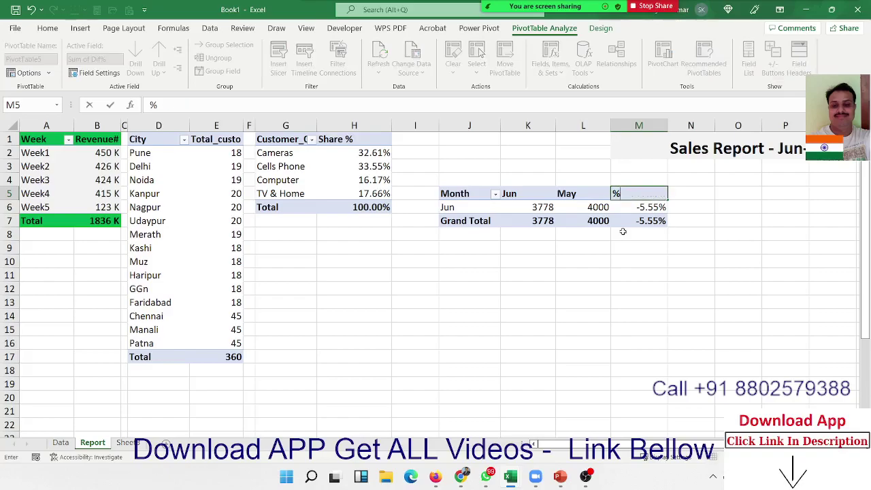
key(BackSpace)
text(Gr)
text( %)
key(Return)
- Select the Jun and May values for conditional formatting
key(Left)
key(Left)
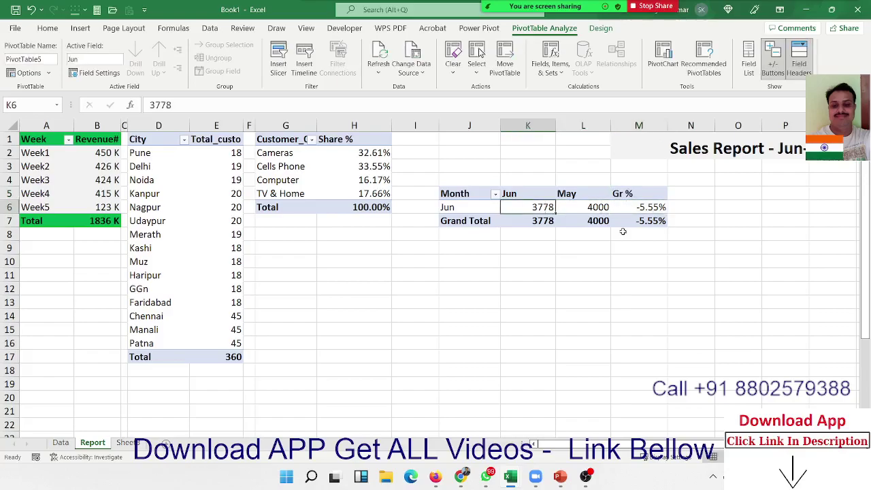
key(shift+Right)
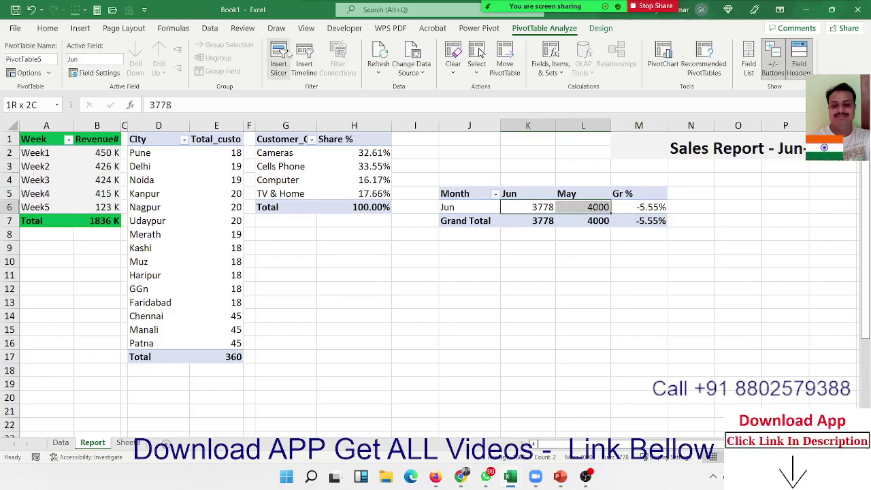
click(168, 32)
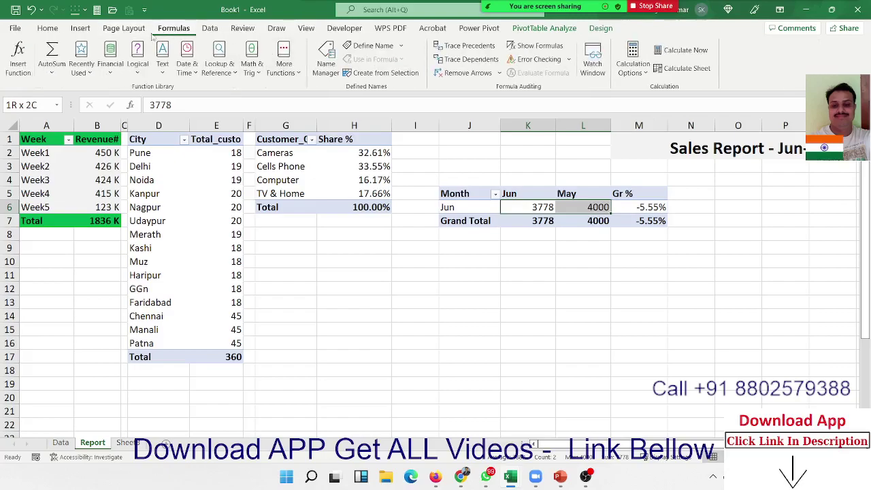
click(48, 27)
click(419, 58)
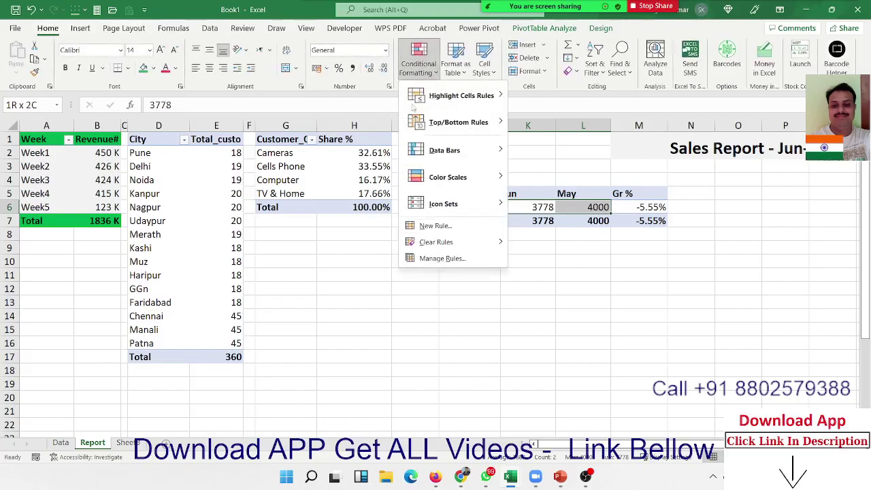
mouse_move(443, 204)
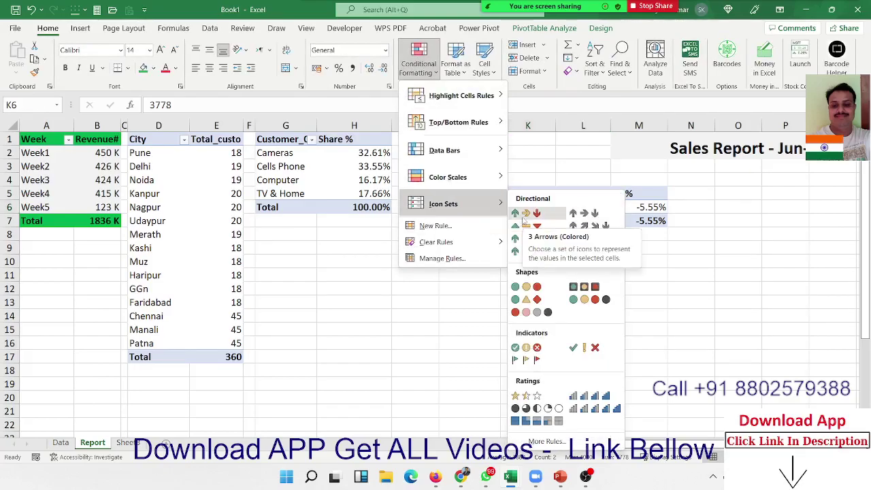
- Apply the 3 Arrows (Colored) icon set to the Jun and May values
click(526, 215)
click(588, 287)
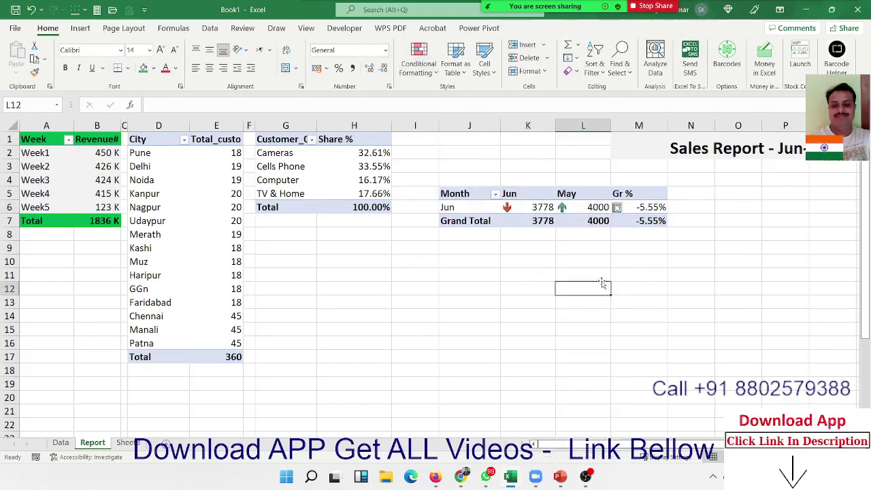
click(654, 269)
click(600, 246)
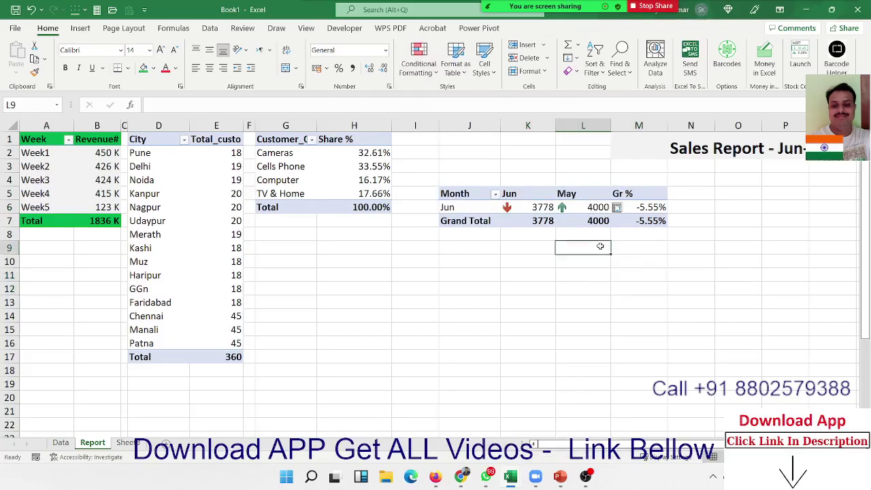
- Turn off grand totals for rows and columns in PivotTable Options
click(465, 221)
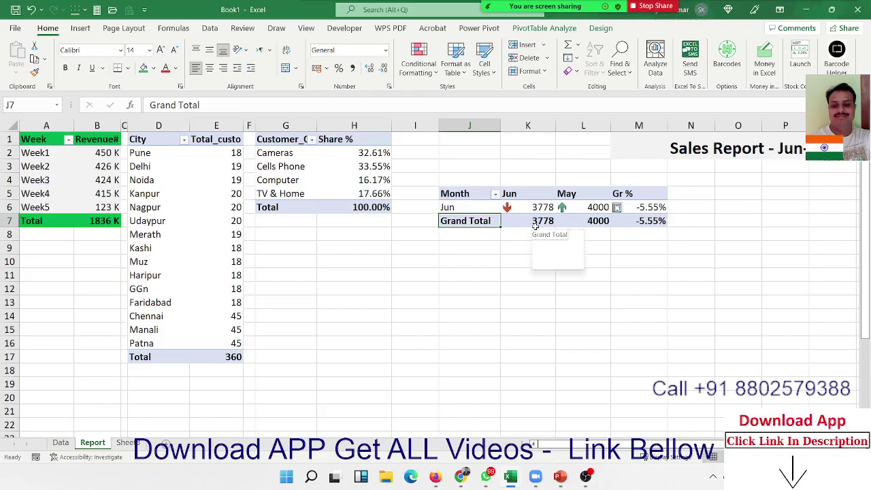
right_click(536, 226)
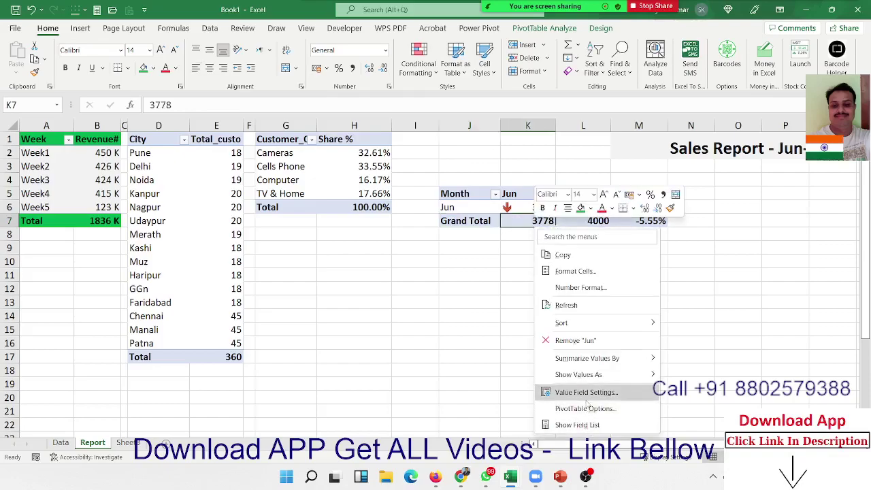
click(585, 409)
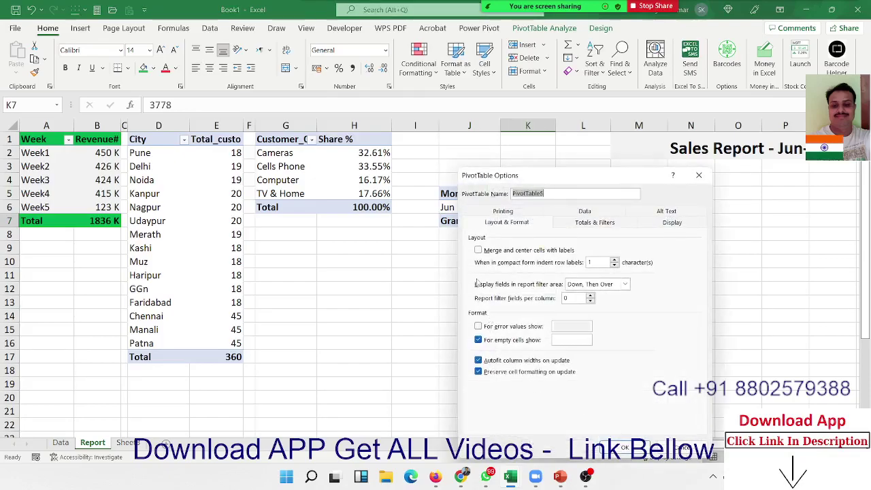
click(580, 224)
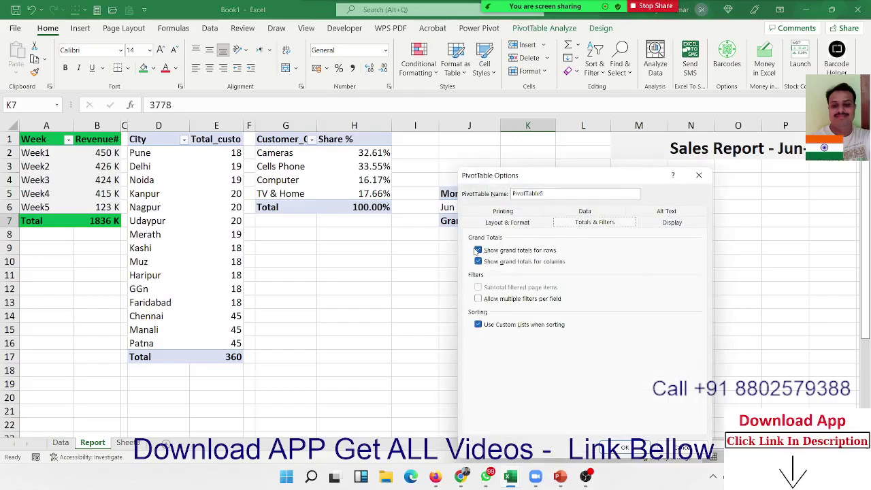
click(477, 250)
click(477, 261)
click(624, 447)
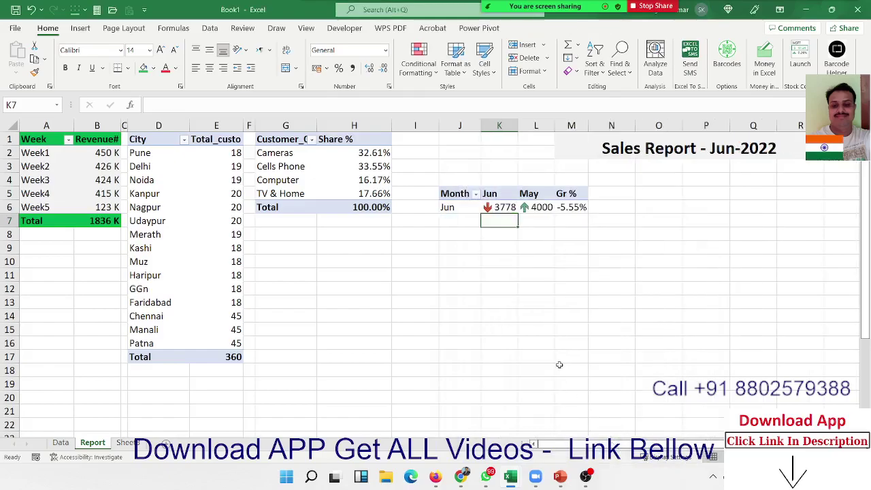
- Give the Month pivot All Borders and hide the sheet gridlines
click(522, 316)
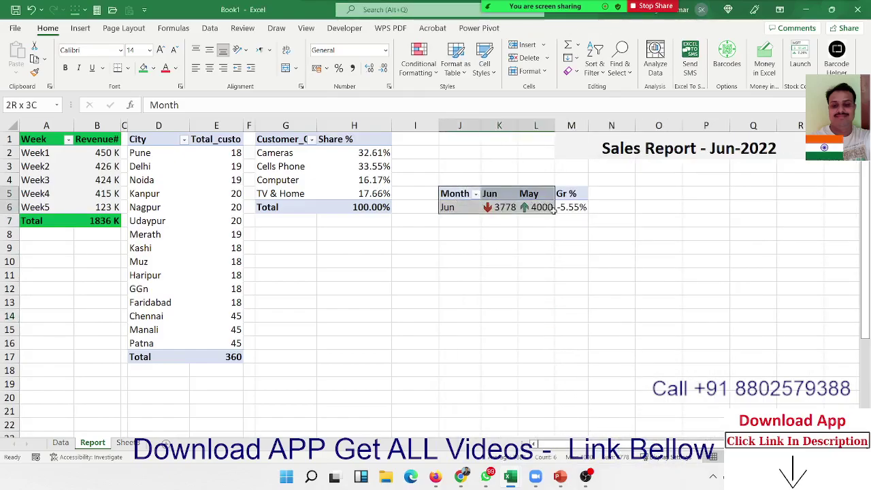
drag(455, 196, 575, 207)
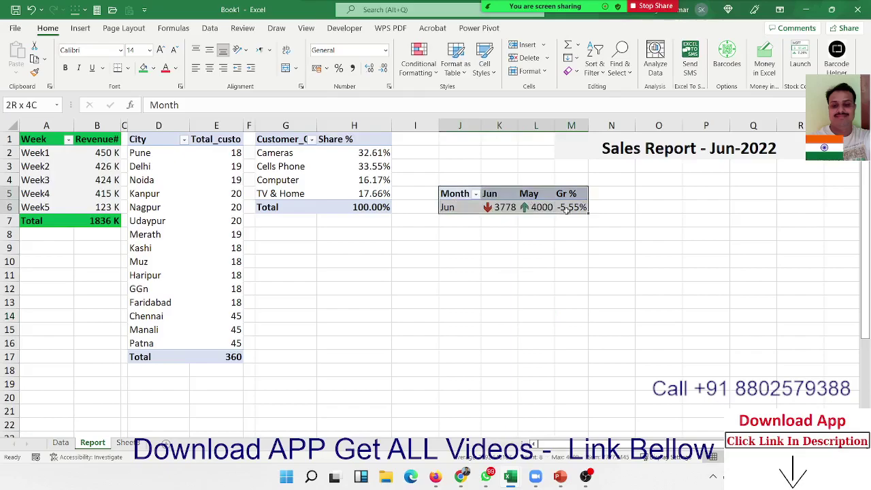
click(128, 68)
click(140, 185)
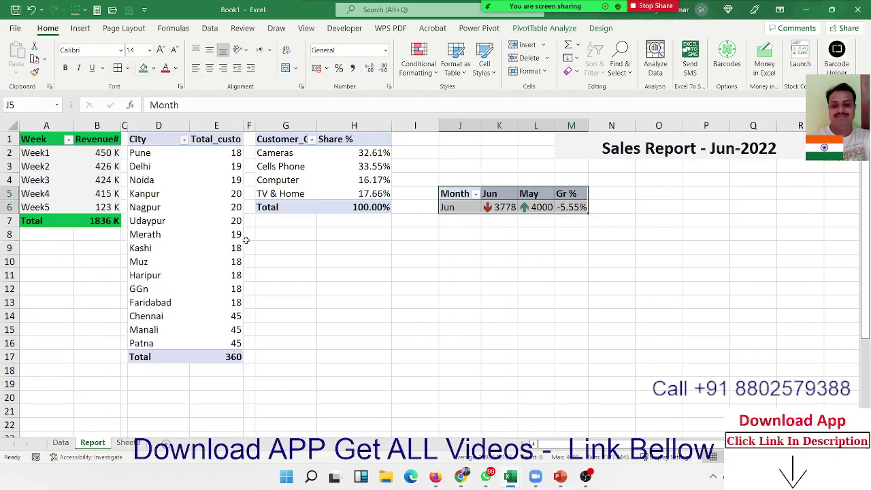
click(485, 289)
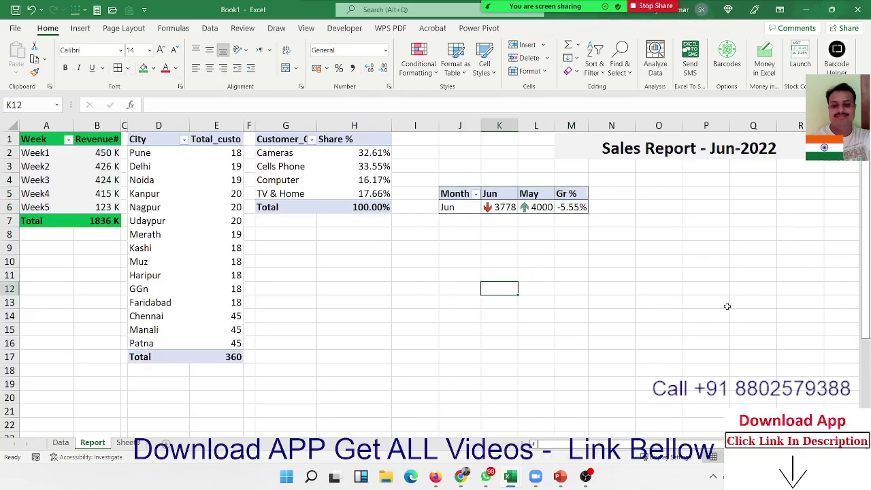
click(639, 302)
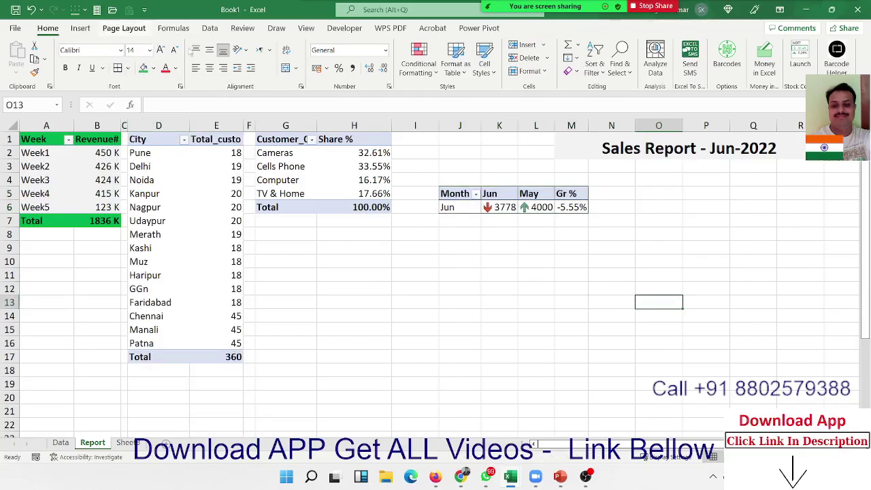
click(125, 28)
click(422, 59)
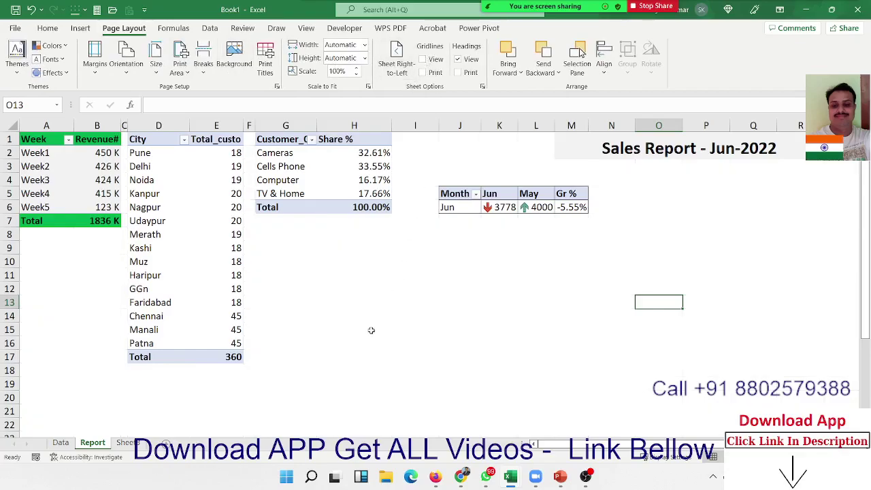
click(370, 331)
- Apply All Borders to the Customer_Cat, City and Week tables, then start narrowing column I
drag(270, 141, 368, 208)
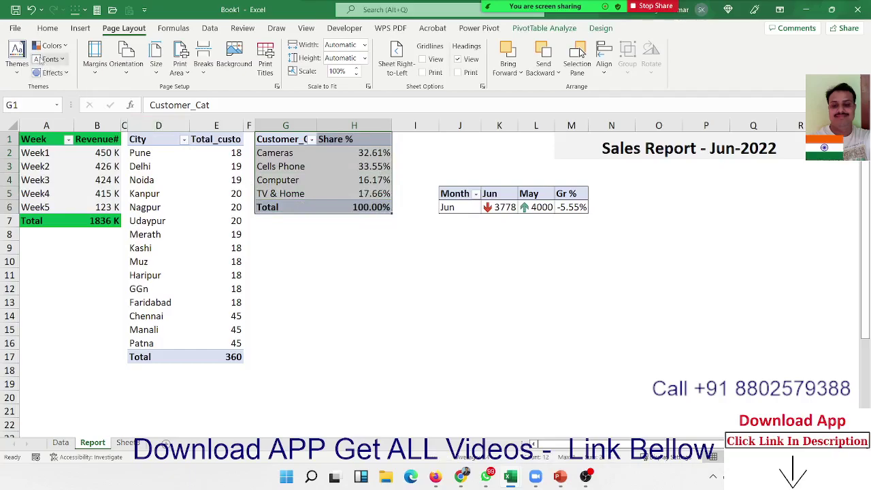
click(46, 28)
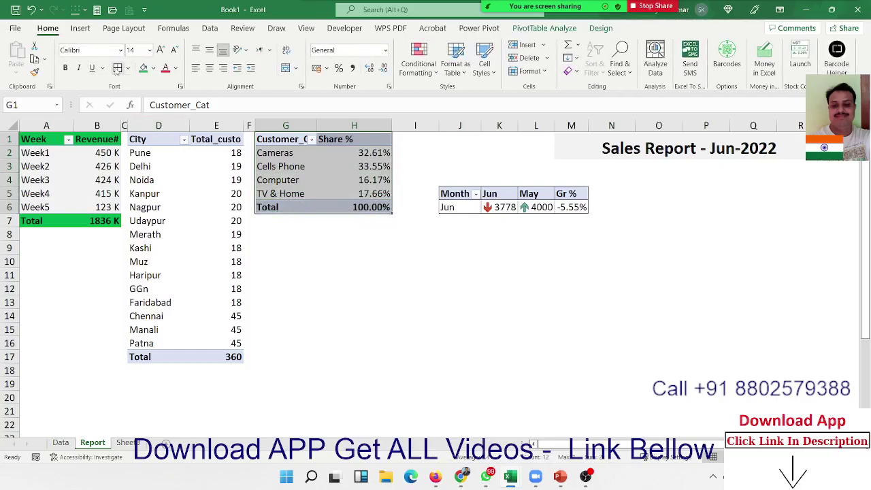
drag(154, 139, 231, 356)
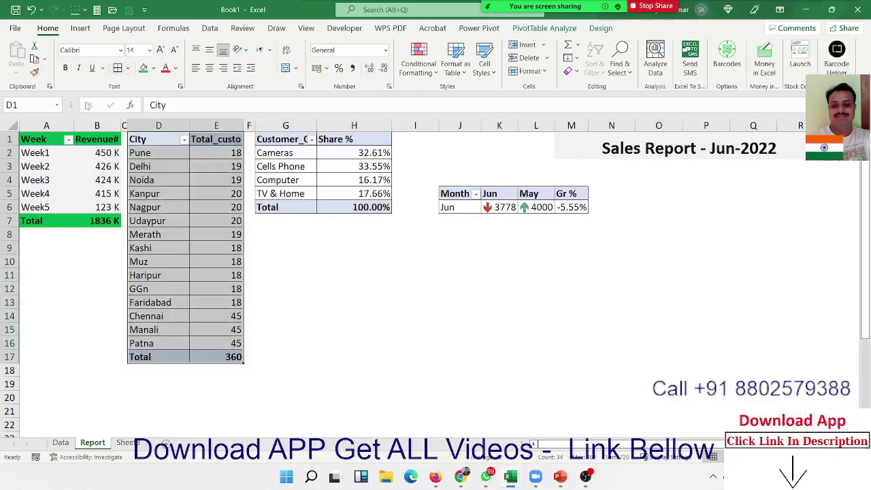
click(55, 139)
drag(55, 139, 102, 234)
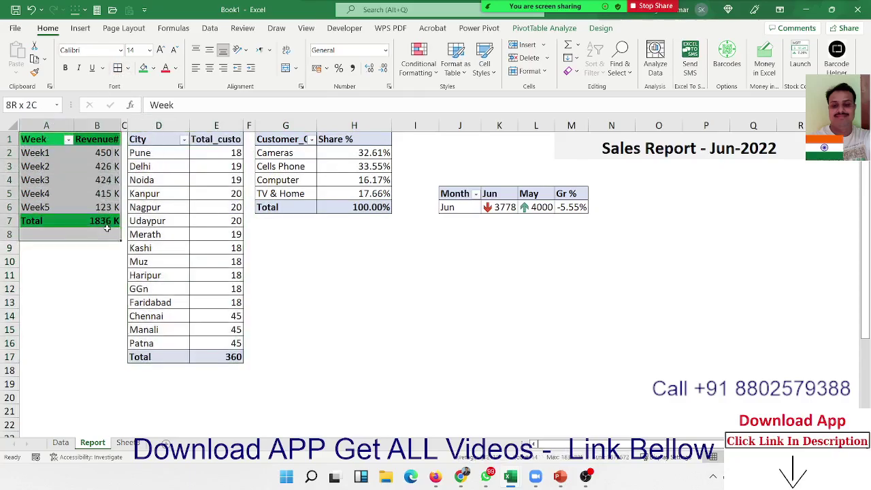
drag(102, 194, 102, 220)
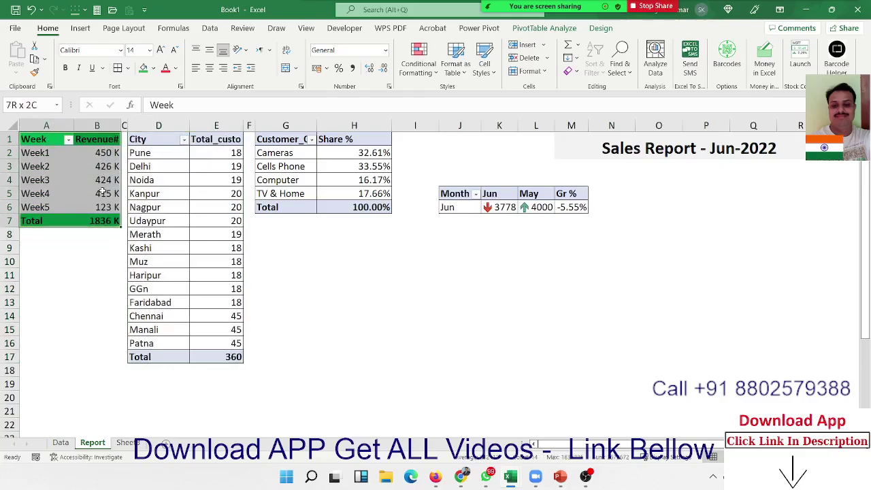
click(117, 67)
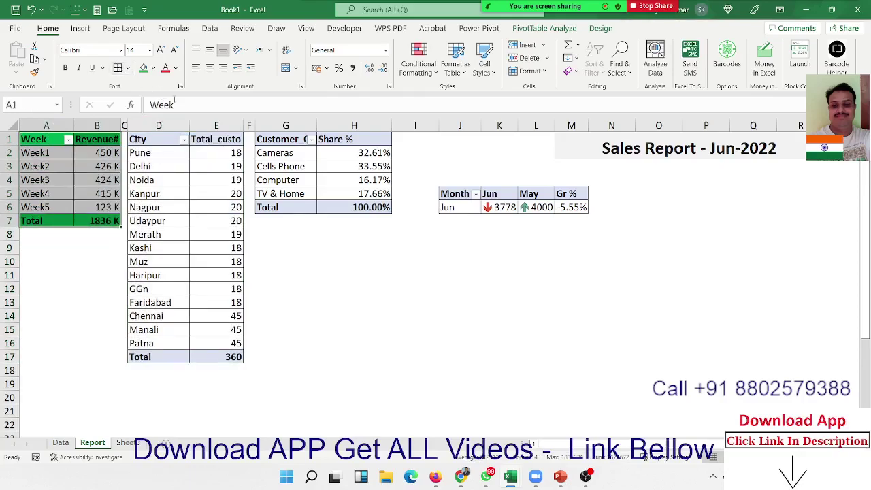
click(497, 384)
drag(439, 125, 403, 130)
- Narrow column I to a thin gap between the tables
click(403, 134)
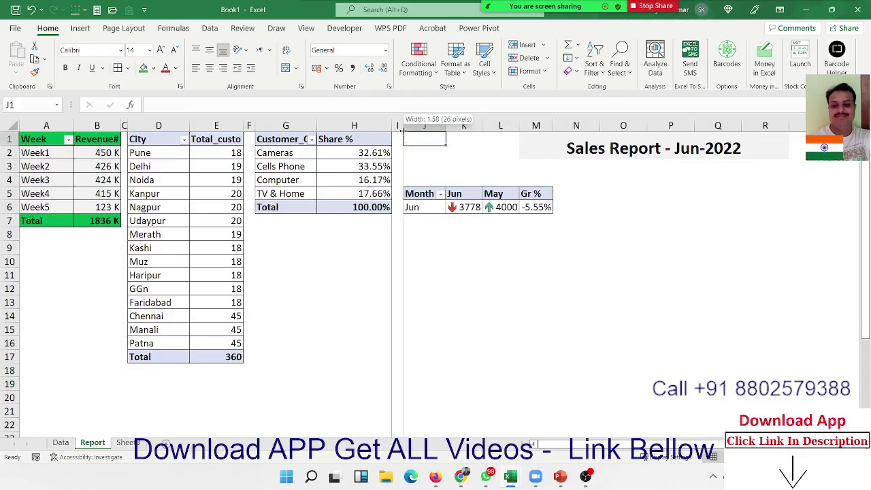
click(343, 315)
click(340, 324)
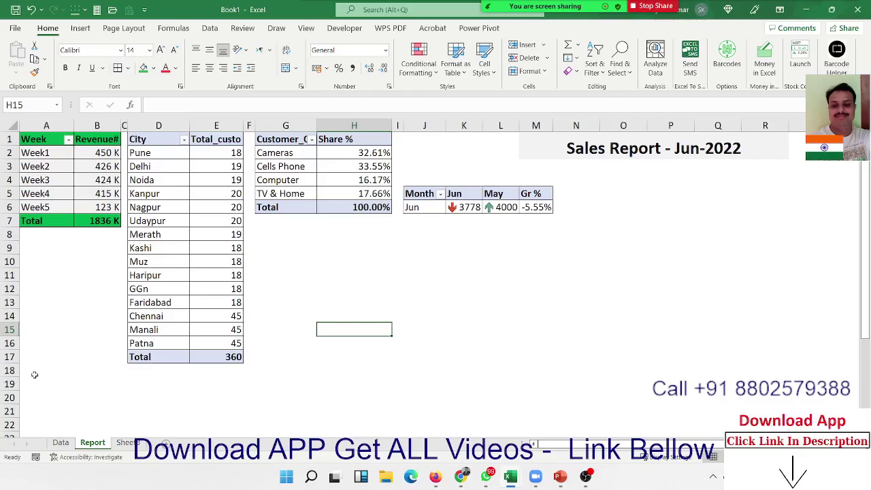
- Fill row 18 through column R light grey and shrink it to a thin separator band
drag(34, 375, 713, 368)
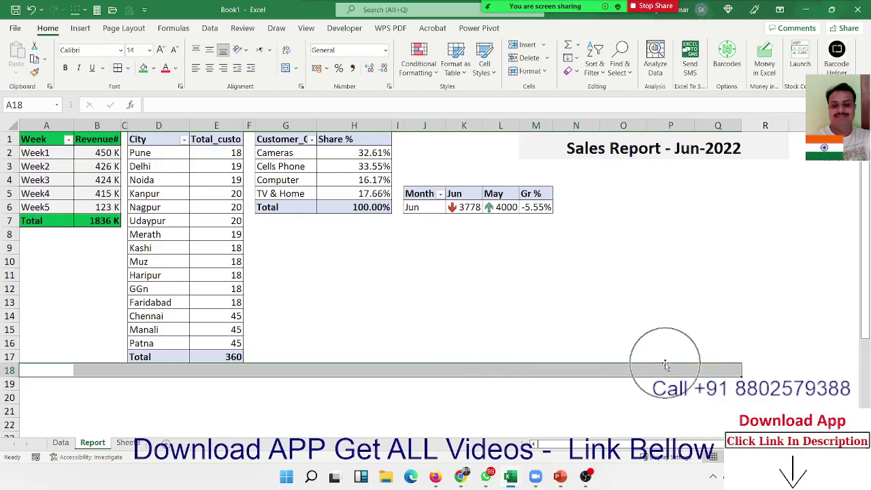
key(shift+Right)
key(shift+Right)
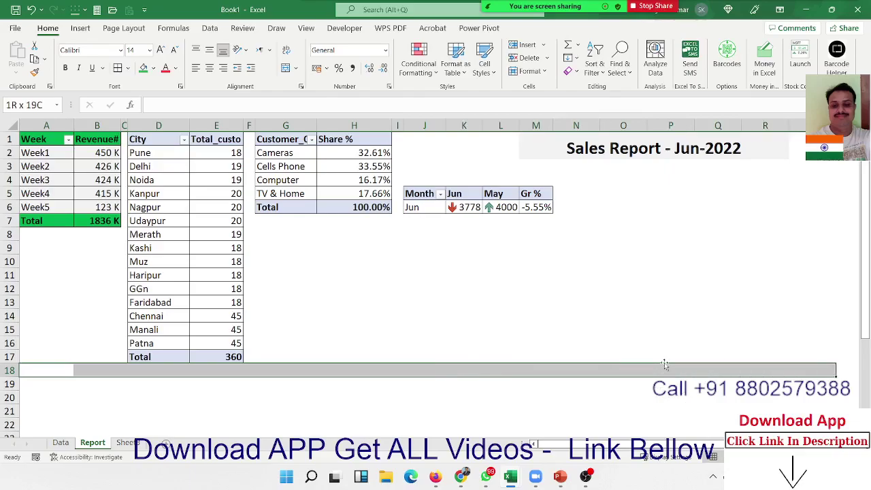
click(154, 68)
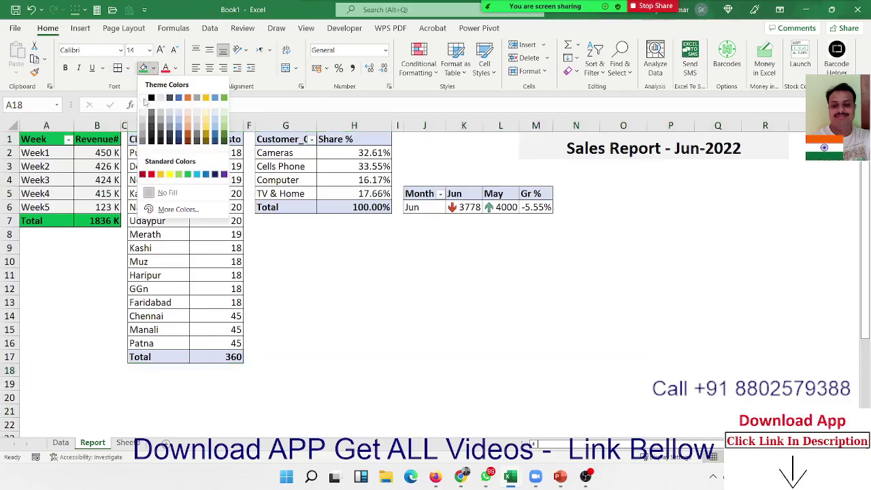
click(142, 112)
click(329, 277)
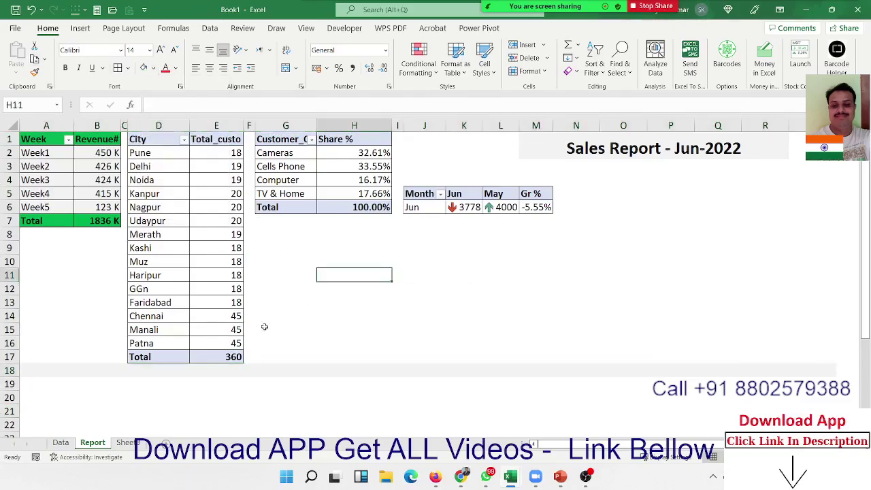
drag(19, 377, 19, 368)
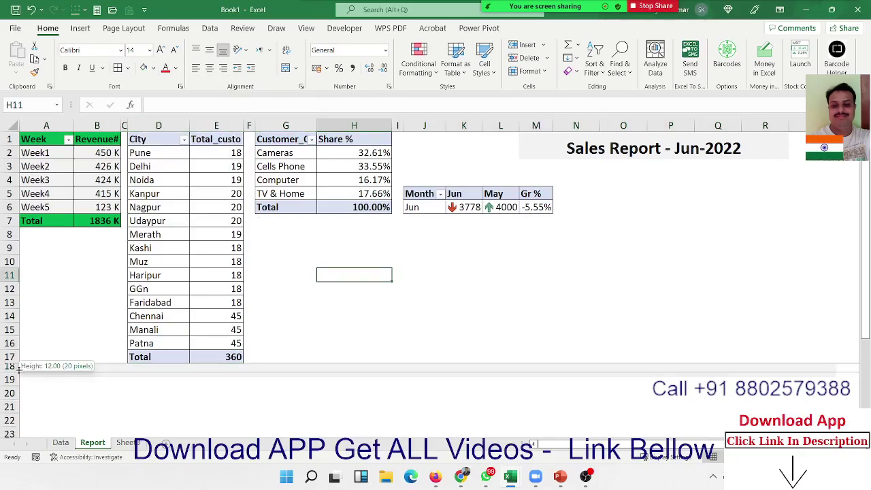
click(536, 327)
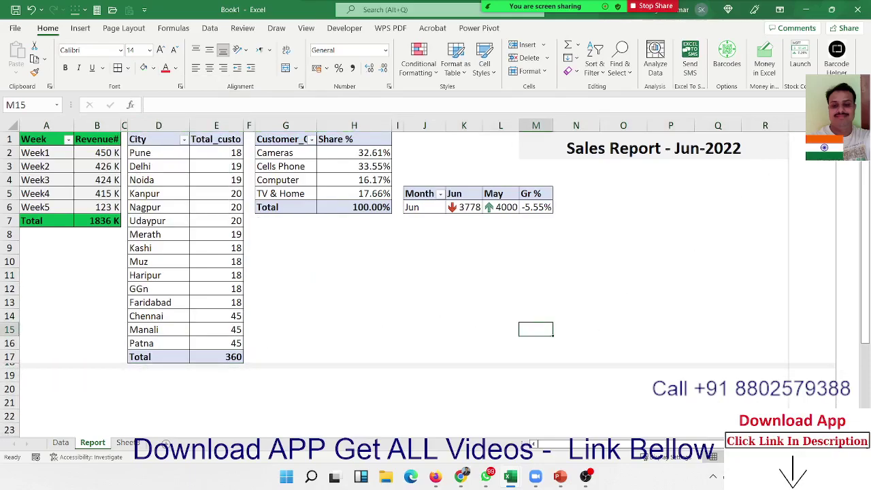
- Narrow column S to a thin gap and fill S1:S17 light grey
mouse_move(835, 130)
mouse_down()
mouse_move(798, 133)
mouse_move(794, 361)
mouse_up()
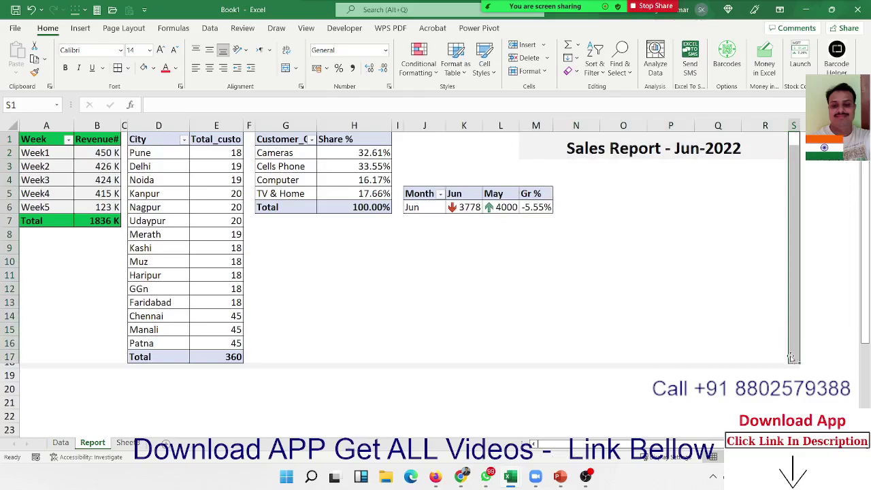
click(143, 68)
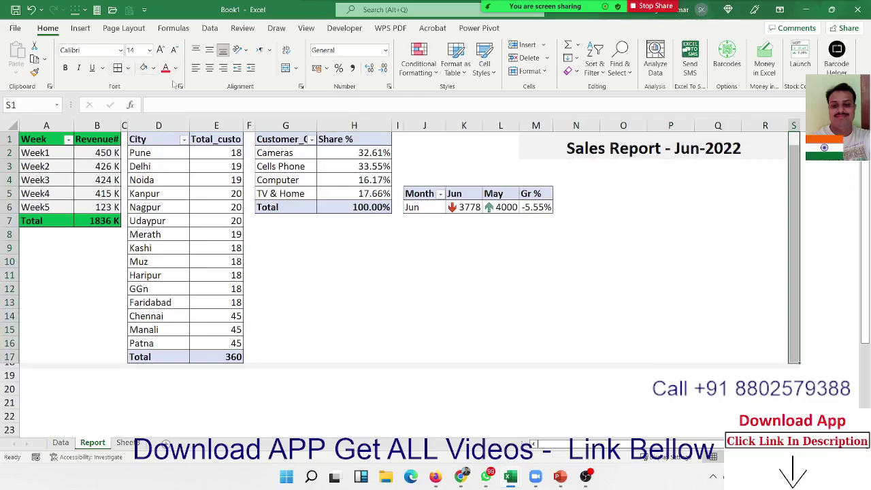
click(493, 295)
click(449, 221)
- Fill column I rows 1–17 light grey as a separator band
drag(400, 140, 402, 150)
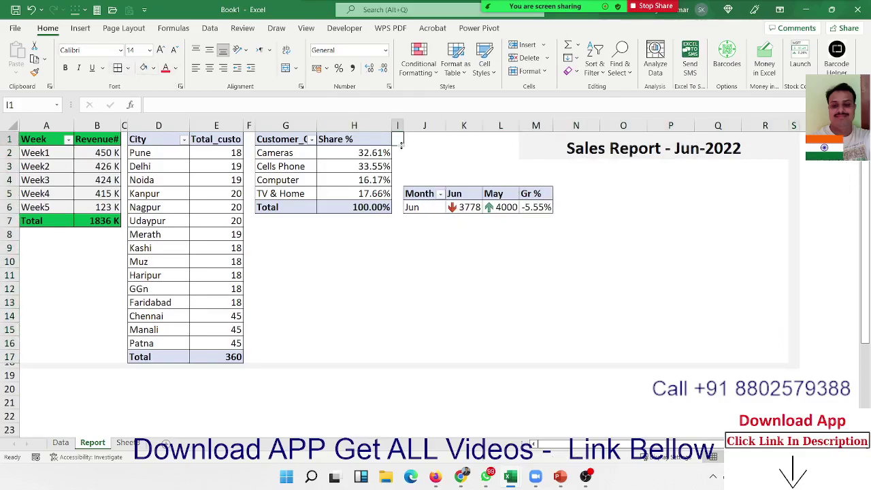
key(shift+Down)
key(shift+Down)
key(shift+Down)
key(shift+Down)
key(shift+Down)
key(shift+Down)
key(shift+Down)
key(shift+Down)
key(shift+Down)
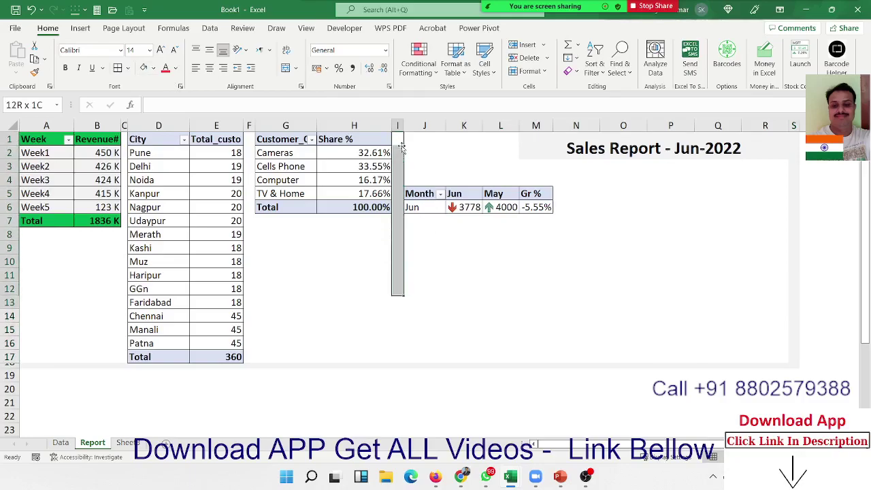
key(shift+Down)
key(shift+Down)
key(shift+Down)
key(shift+Down)
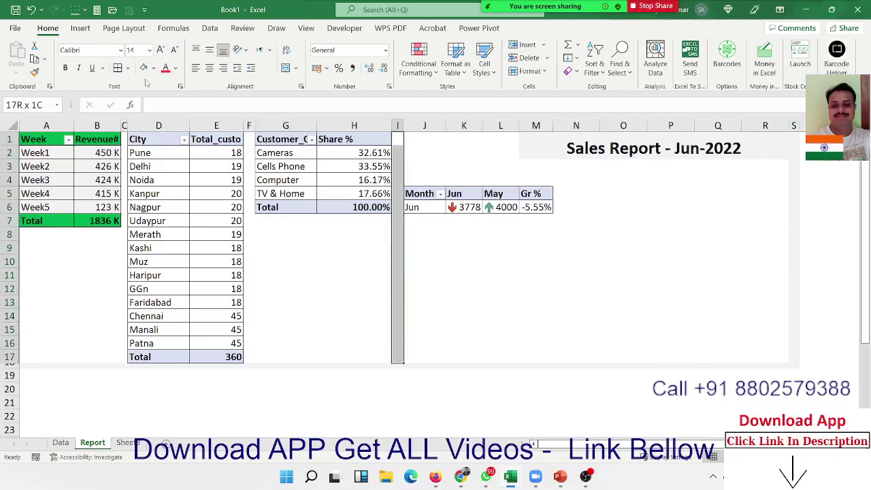
click(143, 68)
click(123, 139)
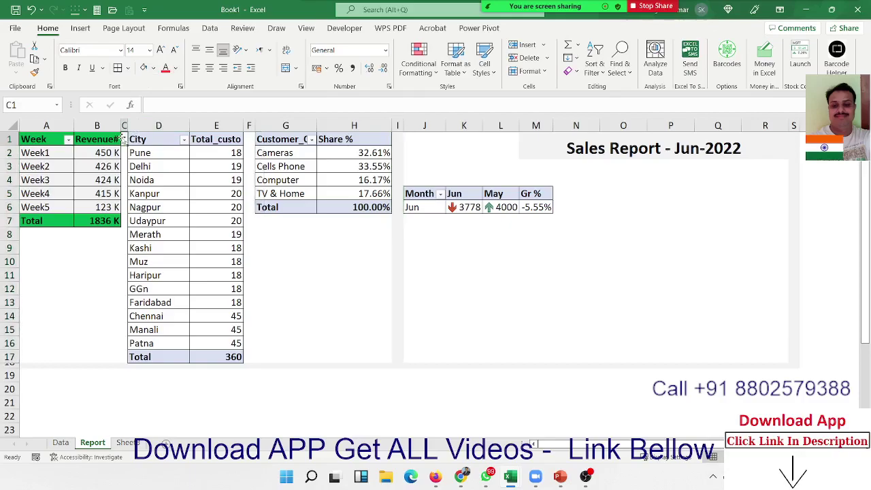
- Shade column C rows 1–17 light grey
key(shift+Down)
key(shift+Down)
key(shift+Down)
key(shift+Down)
key(shift+Down)
key(shift+Down)
key(shift+Down)
key(shift+Down)
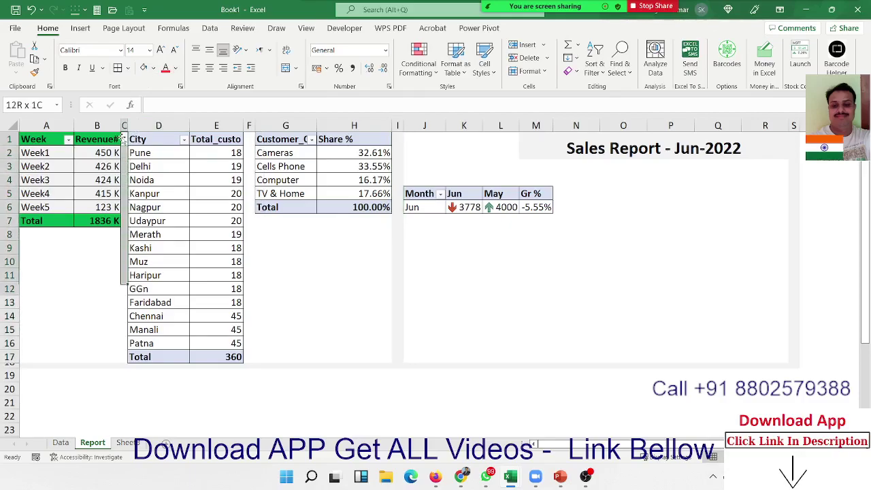
key(shift+Down)
key(shift+Down)
key(shift+Down)
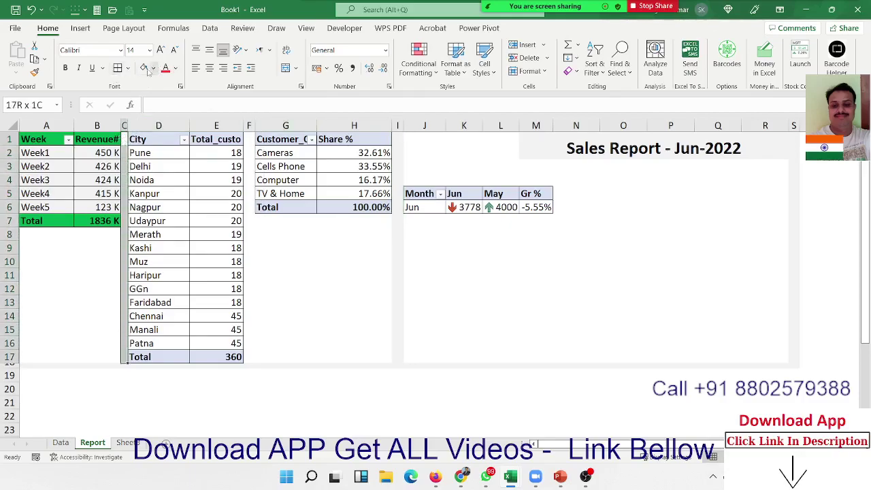
click(309, 249)
click(589, 291)
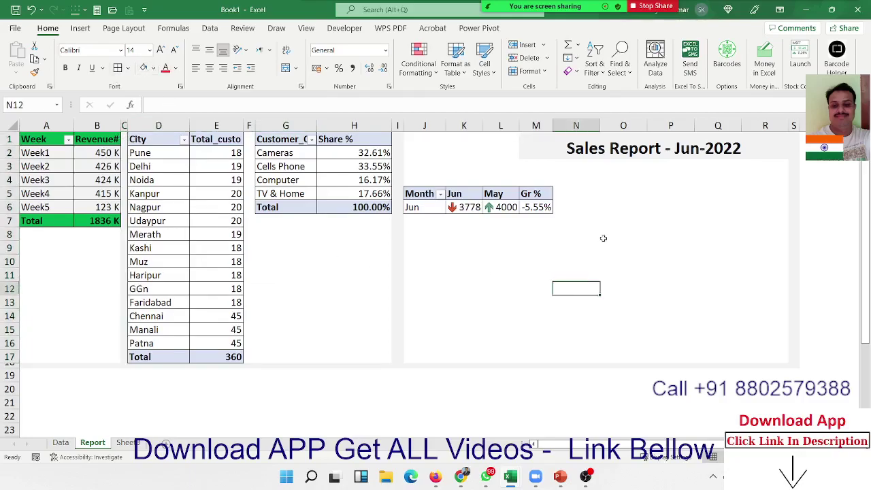
- Narrow column N to a 2.00-width gap and select N3:N17
click(572, 182)
drag(599, 127, 557, 127)
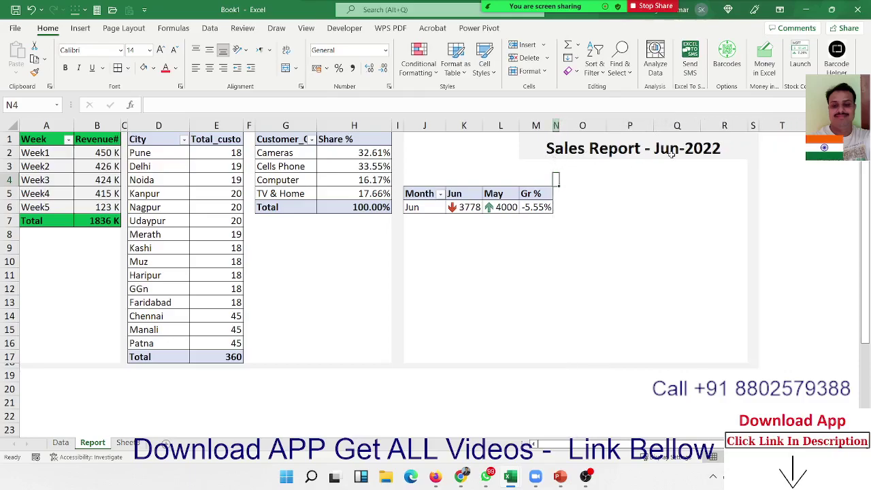
key(Up)
key(shift+Down)
key(shift+Down)
key(shift+Down)
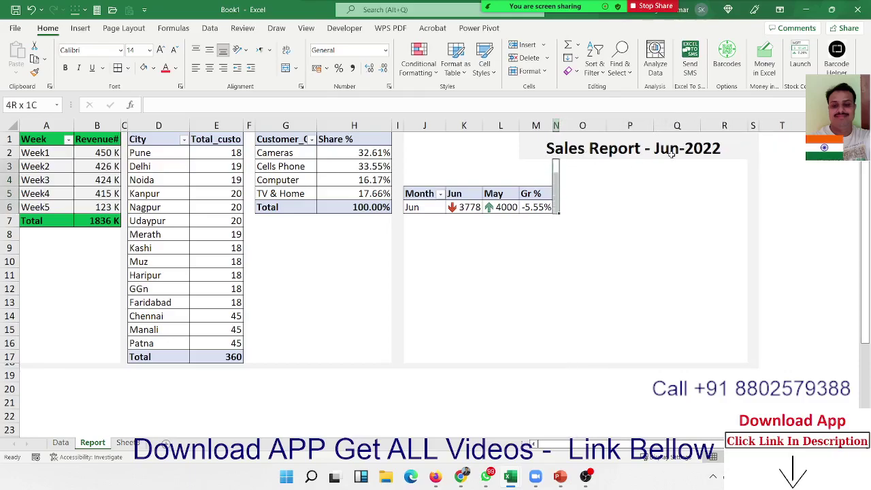
key(shift+Down)
key(shift+Down)
key(shift+Down)
key(shift+Down)
key(shift+Down)
key(shift+Down)
key(shift+Down)
key(shift+Down)
key(shift+Down)
key(shift+Down)
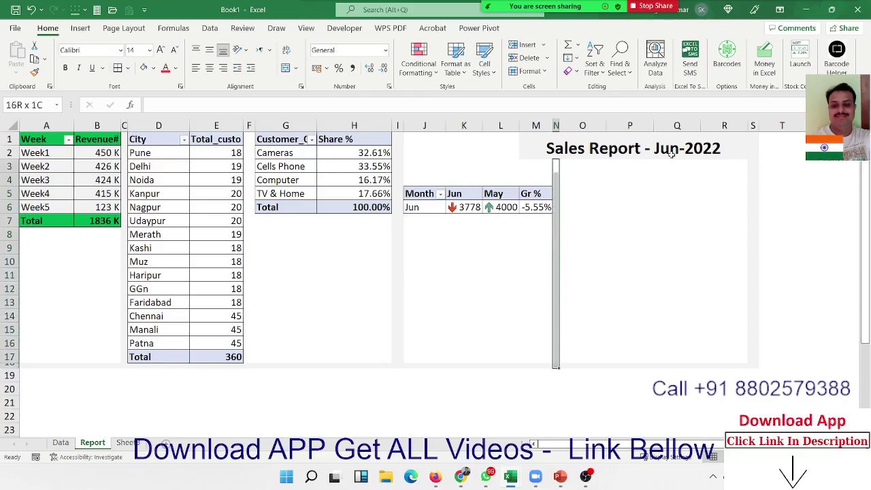
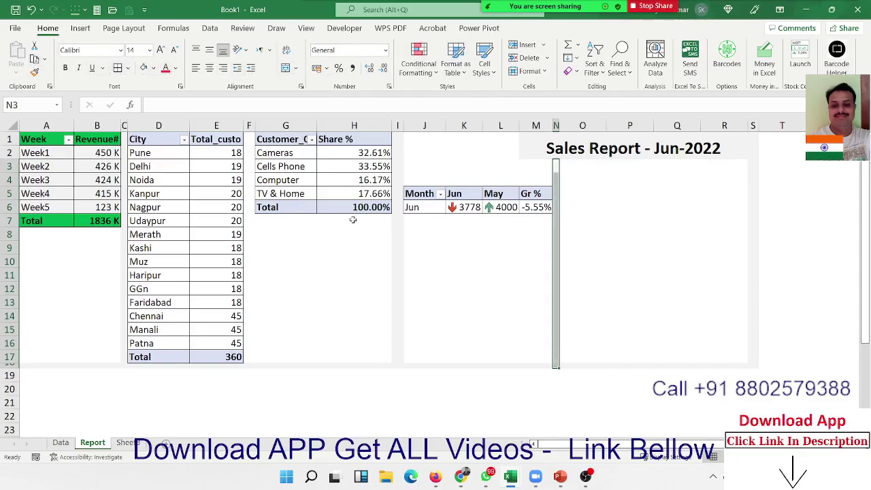
- Leave the Sales Report - Jun-2022 dashboard for the Data sheet of June sales records
click(544, 223)
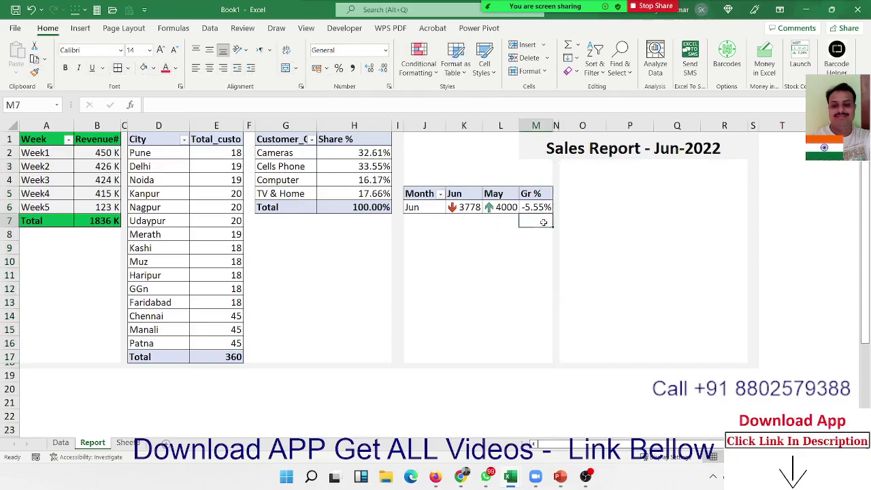
click(600, 210)
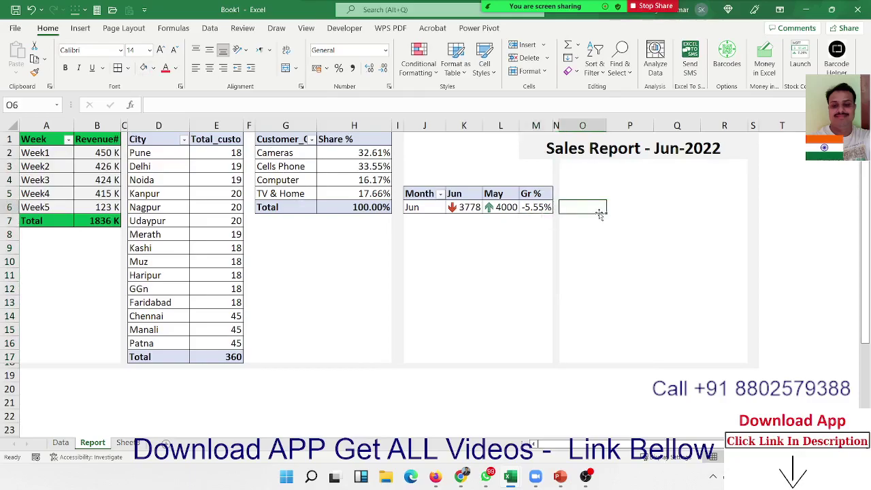
click(60, 442)
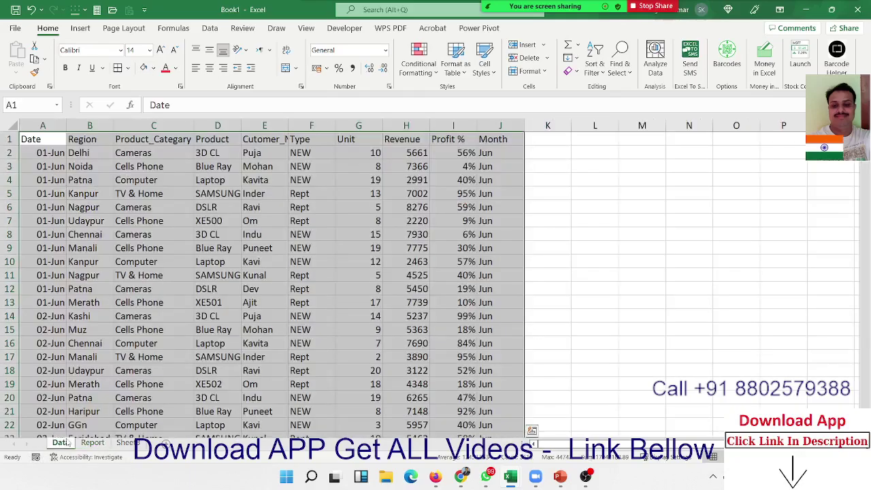
- Insert an empty pivot table from Data!$A$1:$J$361 at Report sheet cell O4
click(81, 28)
click(20, 51)
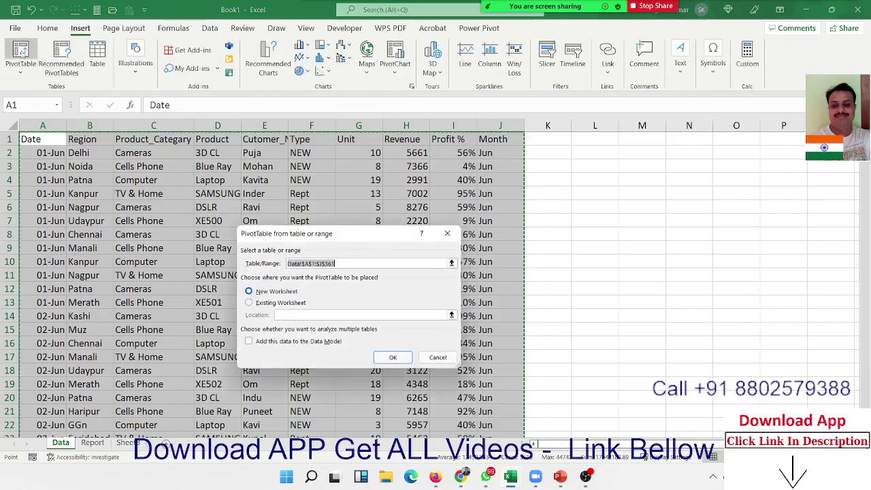
click(248, 302)
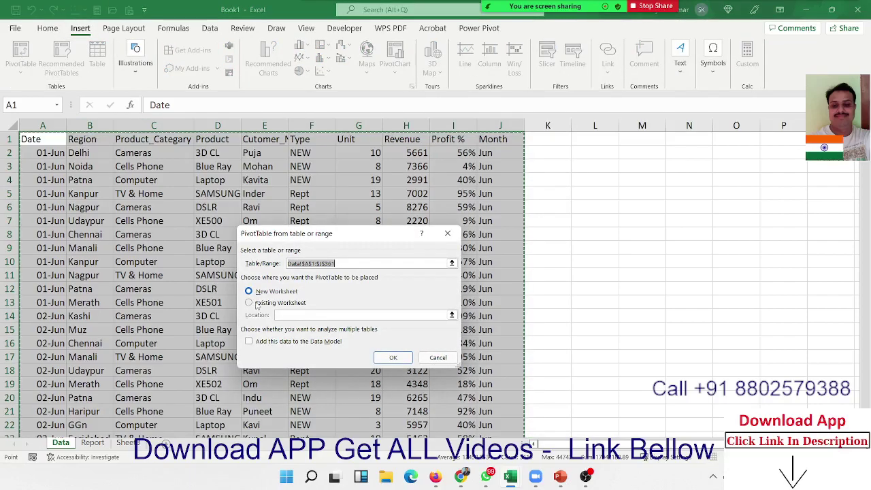
click(93, 442)
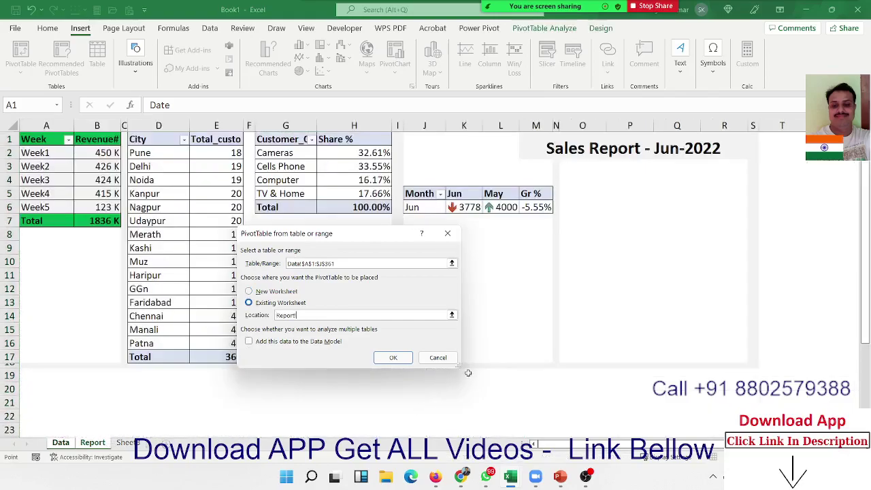
click(573, 191)
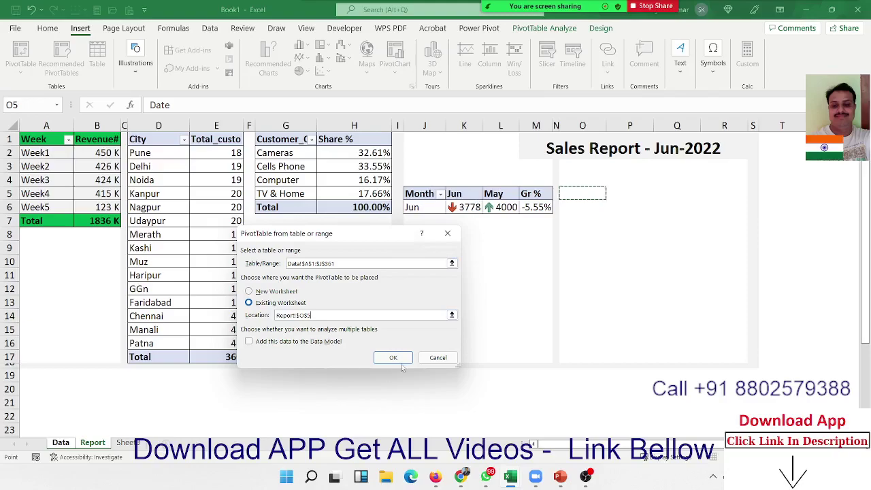
click(571, 178)
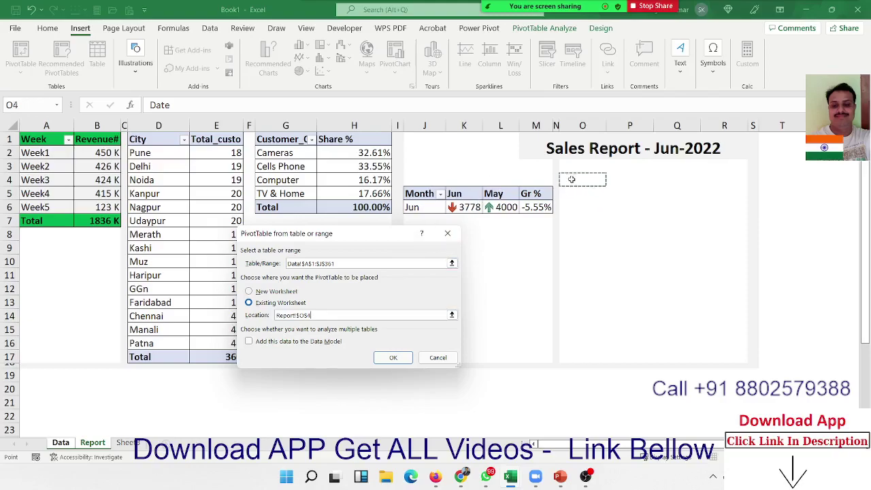
click(393, 357)
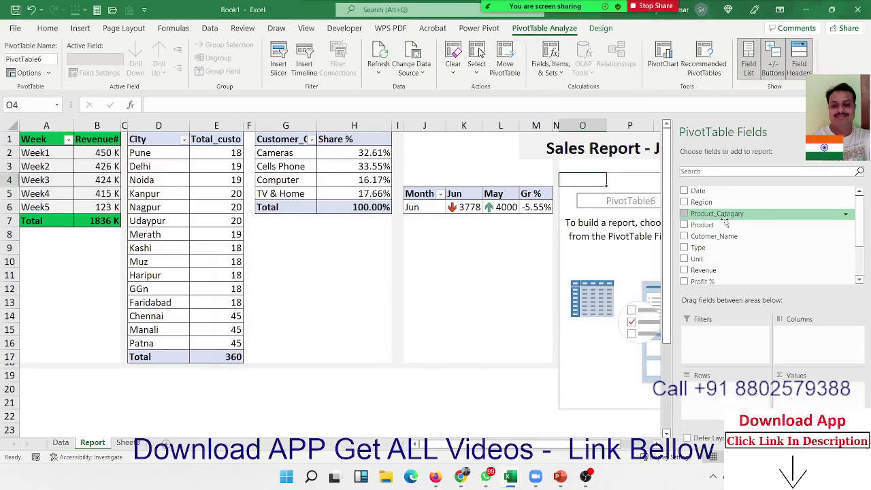
- Add Product as row labels and Unit as summed values in PivotTable6
drag(736, 223, 716, 386)
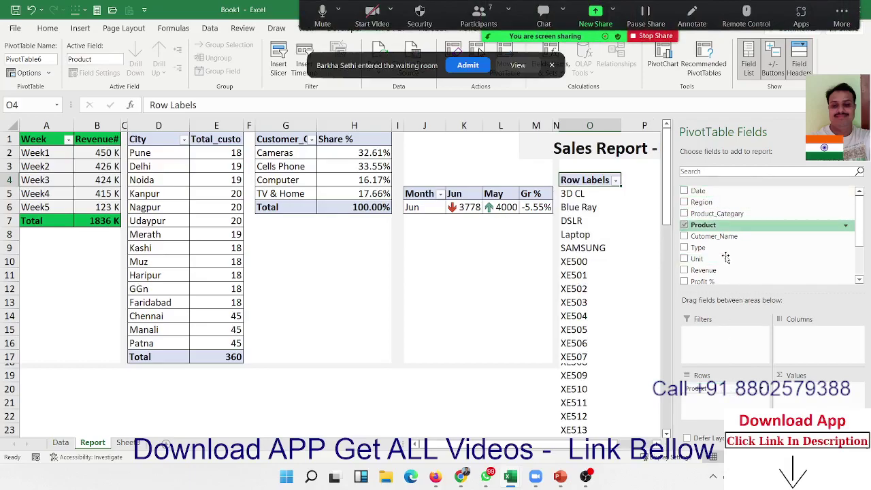
mouse_move(724, 265)
mouse_down()
mouse_move(757, 309)
mouse_move(786, 393)
mouse_up()
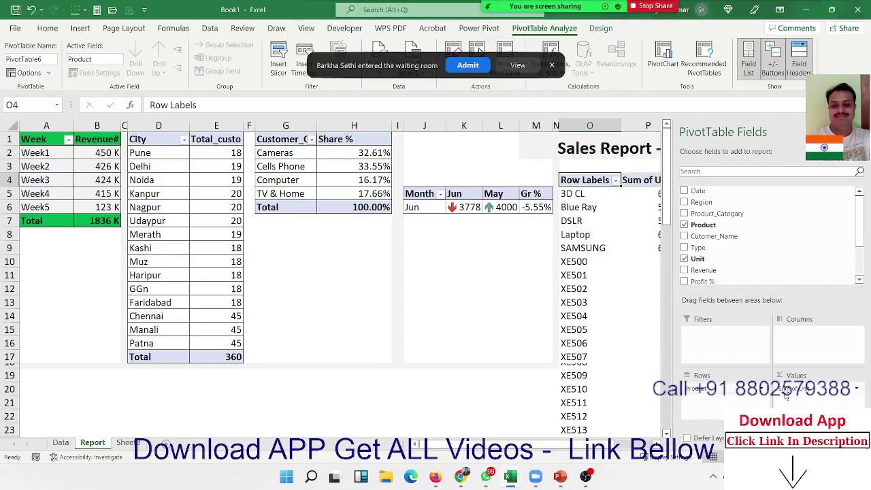
click(617, 180)
mouse_move(503, 273)
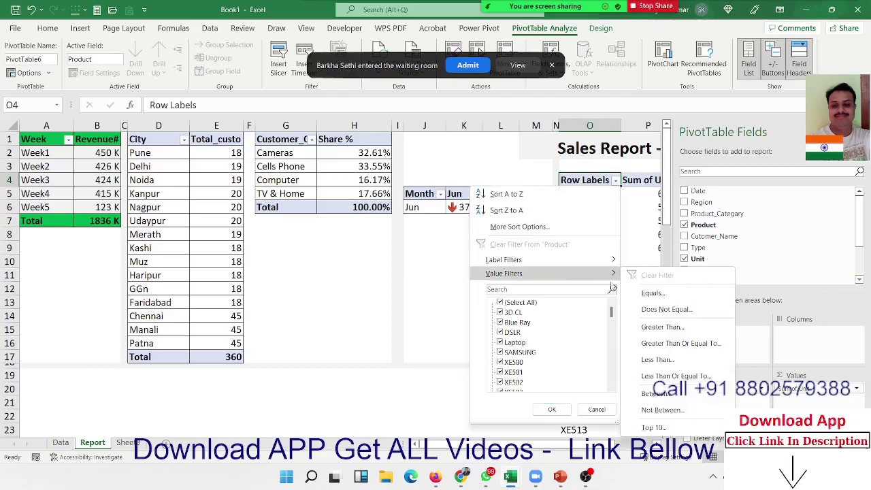
- Apply a Top 5 by Sum of Unit value filter, leaving five products totalling 3103
click(654, 427)
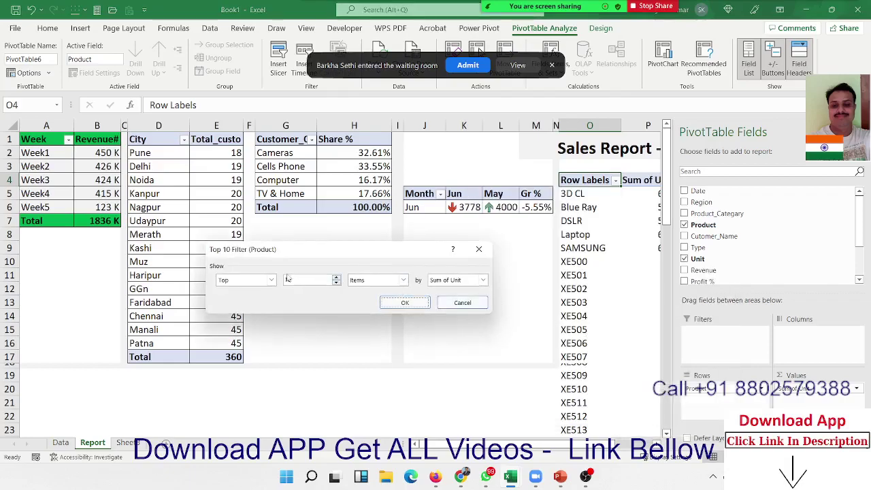
double_click(295, 278)
text(5)
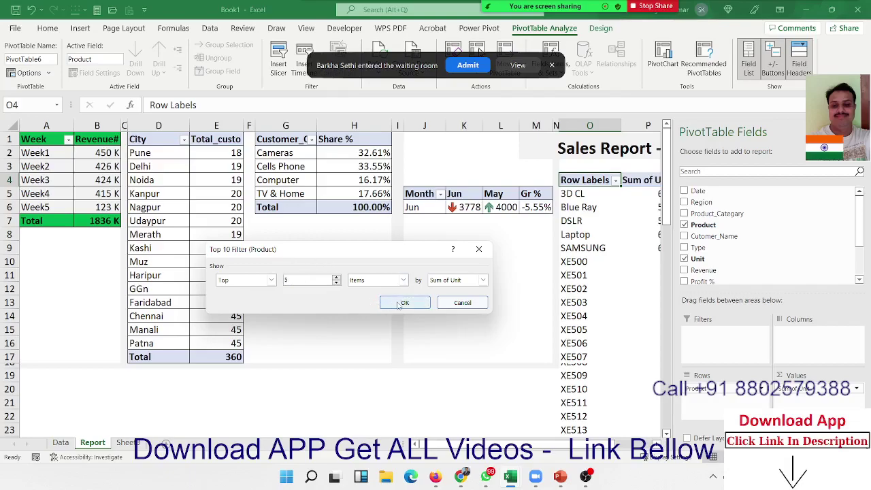
click(407, 302)
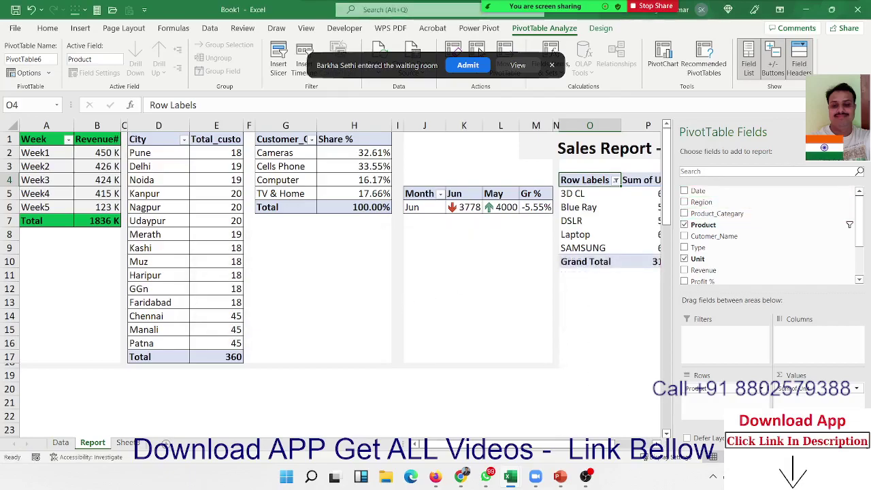
click(699, 289)
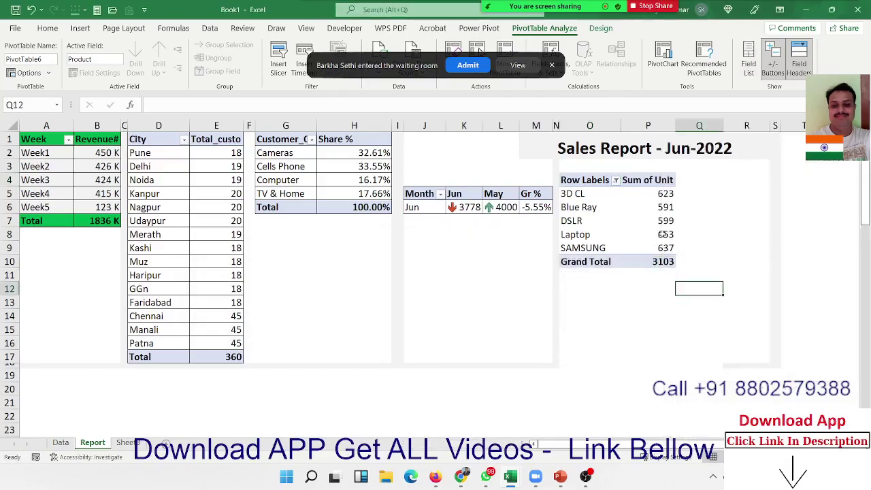
- Rename header O4 to 'Top 5 Product' and P4 to 'Unit Sold'
click(587, 182)
text(T)
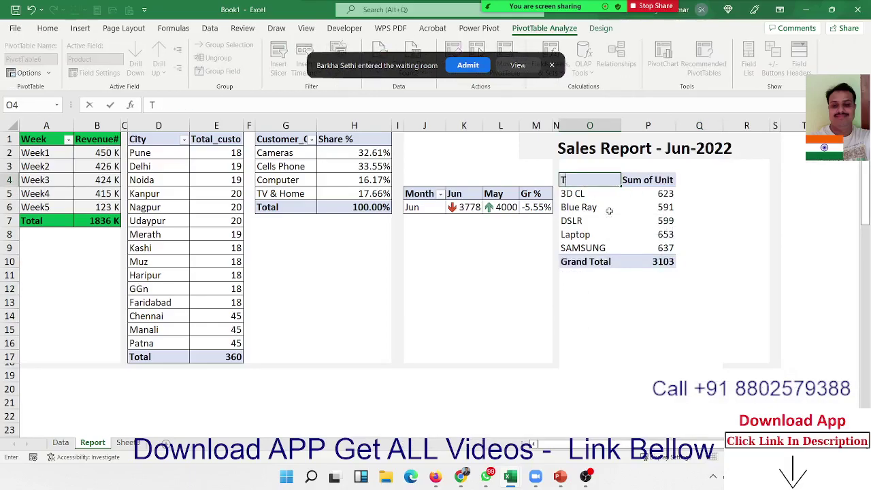
text(op 5 Pro)
text(duc)
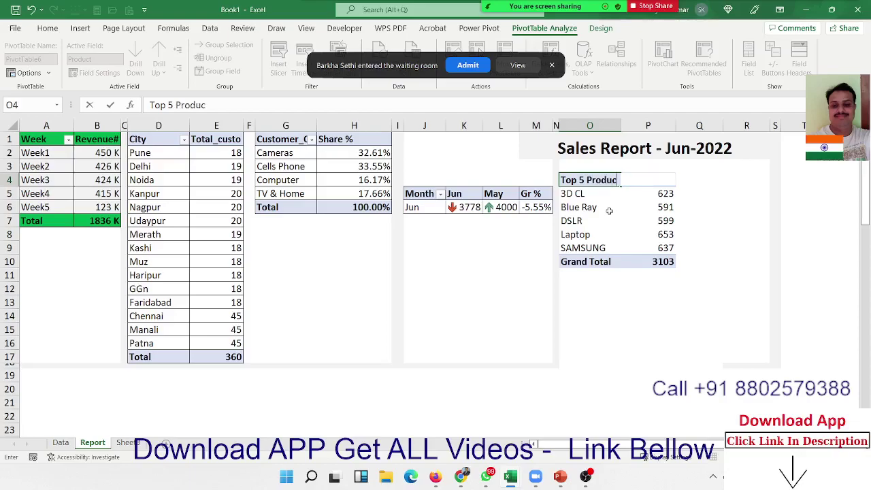
text(t)
key(Return)
key(Right)
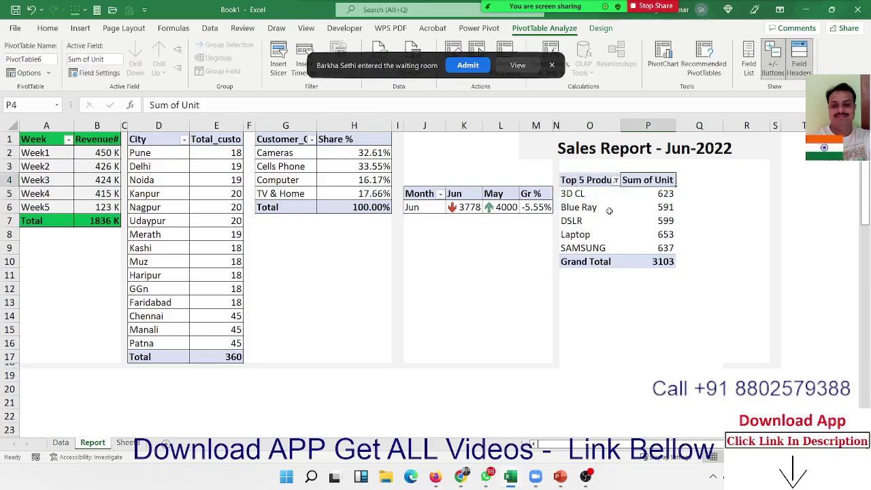
text(Uni)
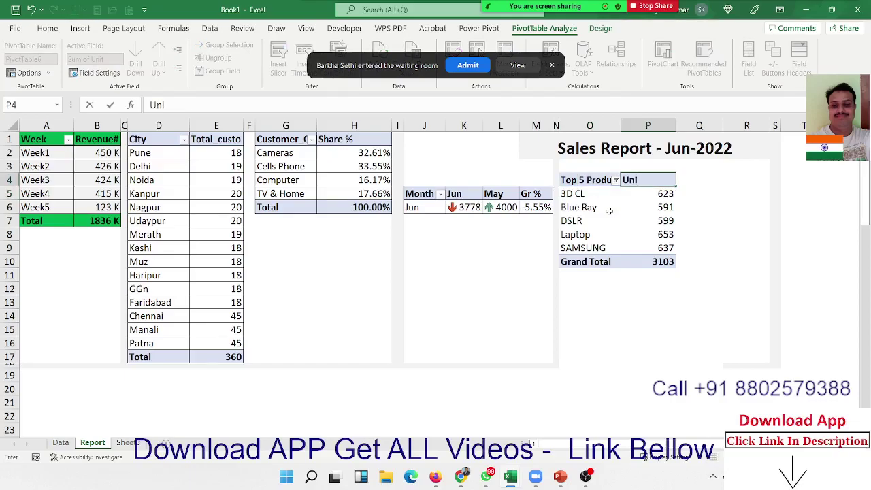
text(t Sol)
key(Return)
- Select the whole pivot table range O4:P10
key(Up)
key(Left)
key(shift+Right)
key(shift+Right)
key(shift+Down)
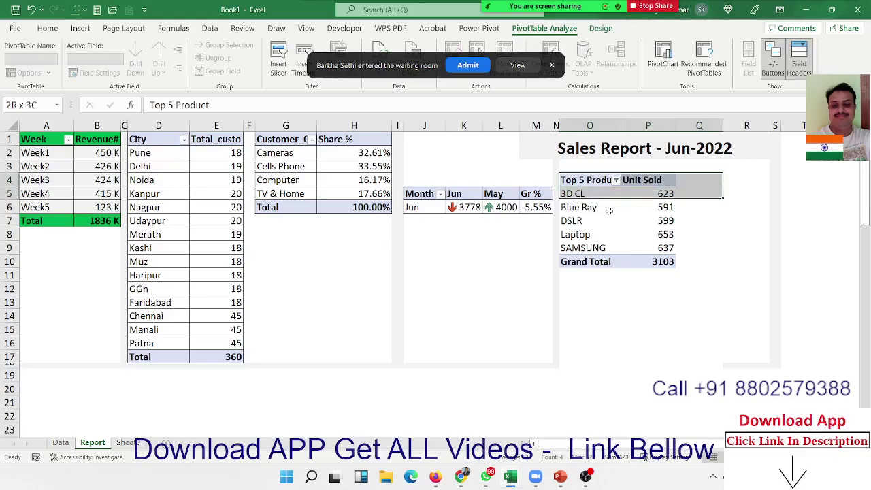
key(shift+Left)
key(shift+Down)
key(shift+Down)
key(shift+Down)
key(shift+Down)
key(shift+Down)
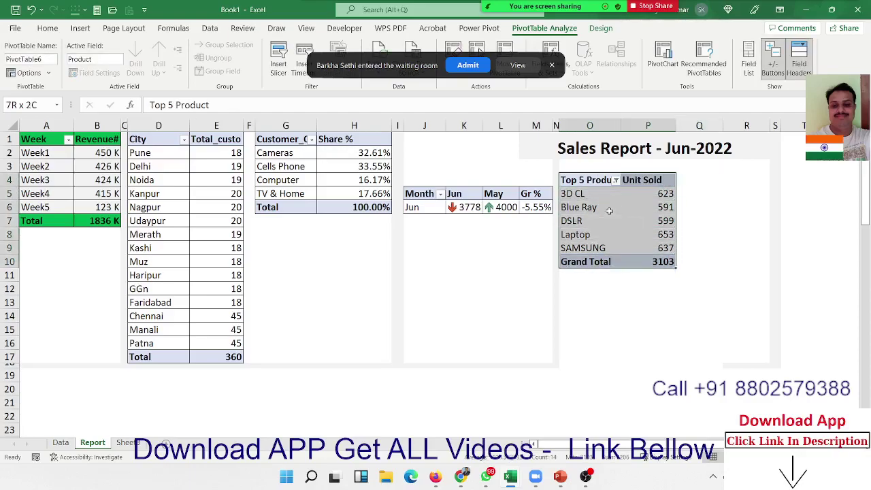
- Apply All Borders to the selected Top 5 Product pivot cells and check the result
click(47, 28)
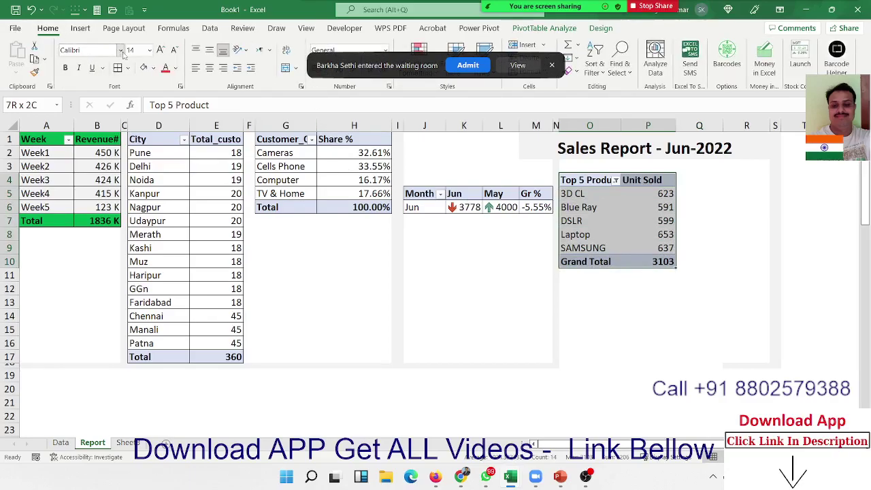
click(118, 68)
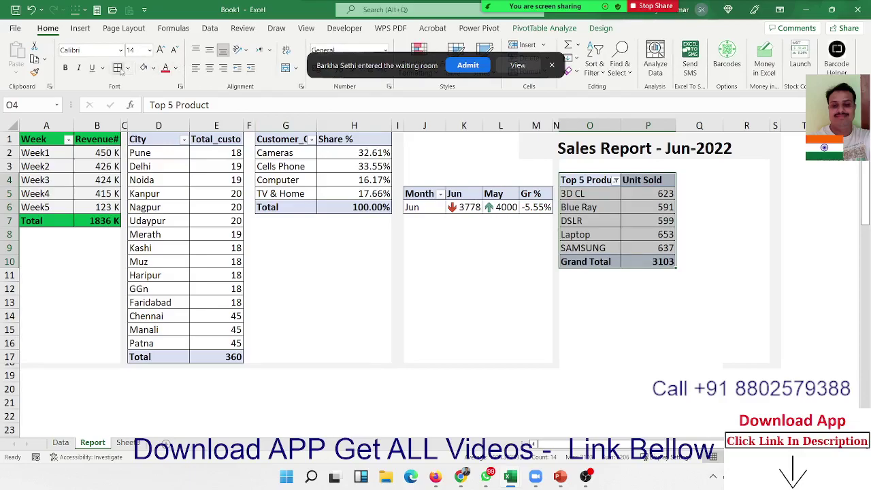
click(611, 291)
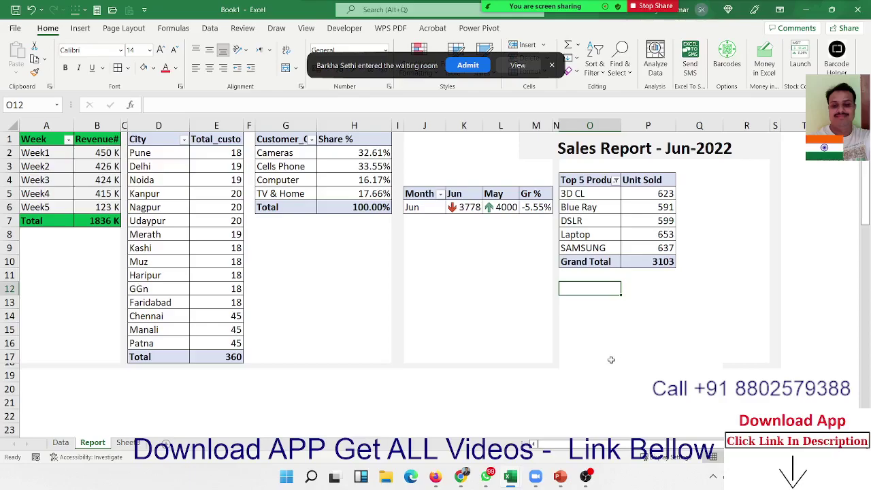
click(464, 259)
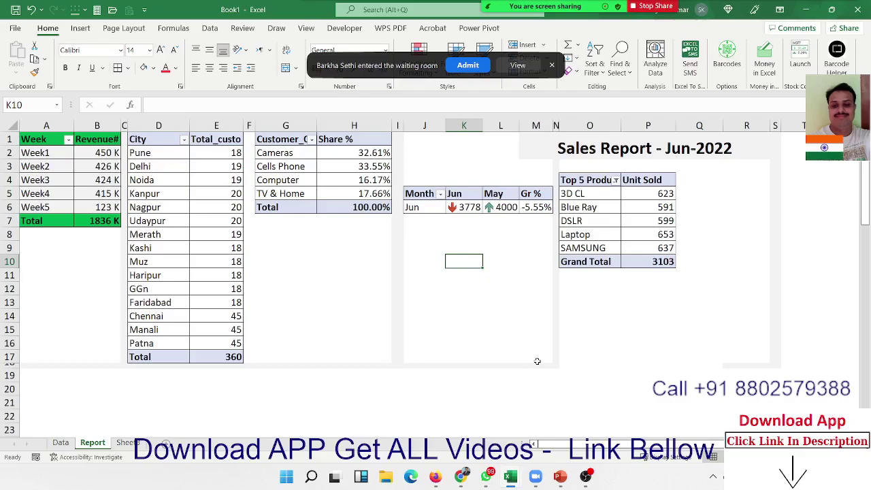
drag(537, 367, 734, 366)
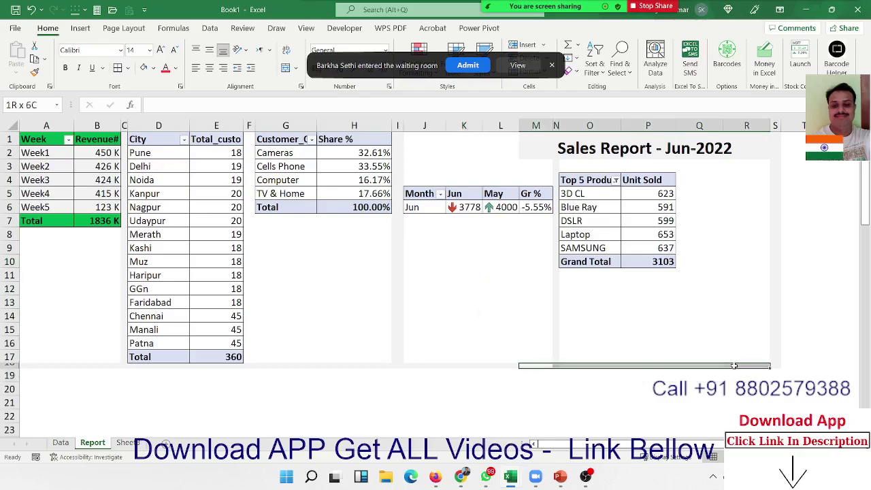
click(673, 391)
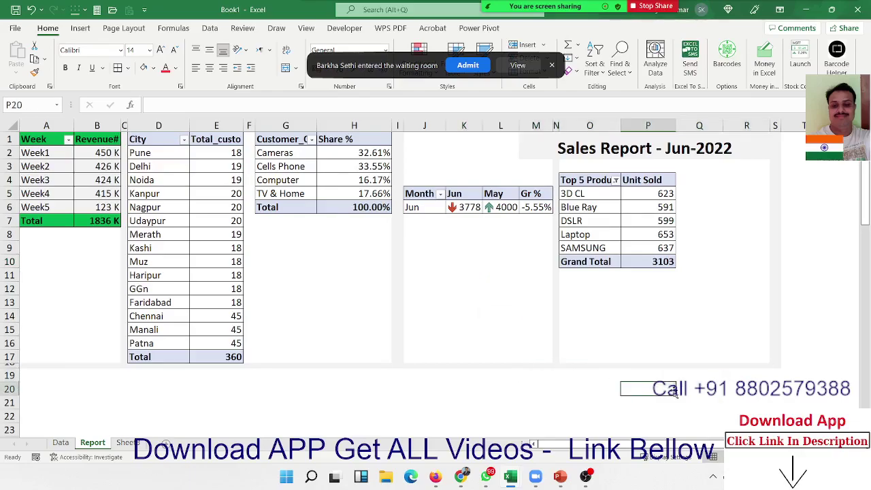